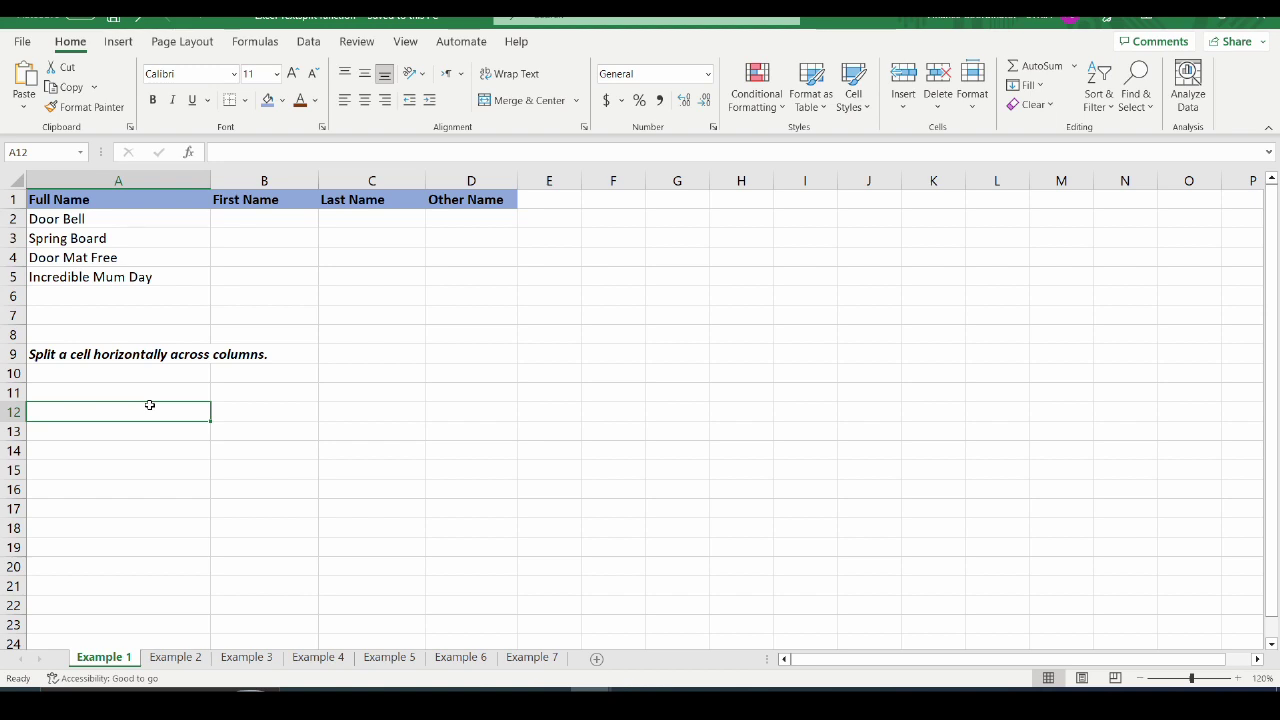
Start a TEXTSPLIT formula in cell B2 under First Name.
click(288, 228)
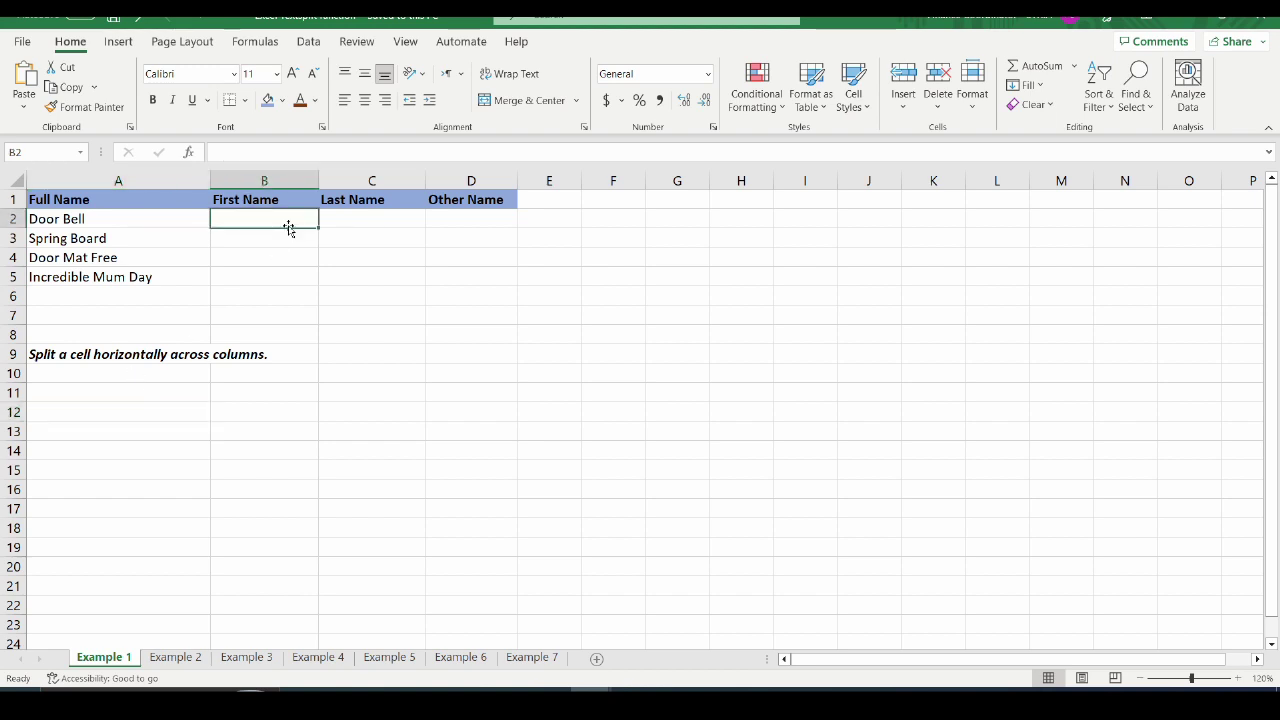
text(=)
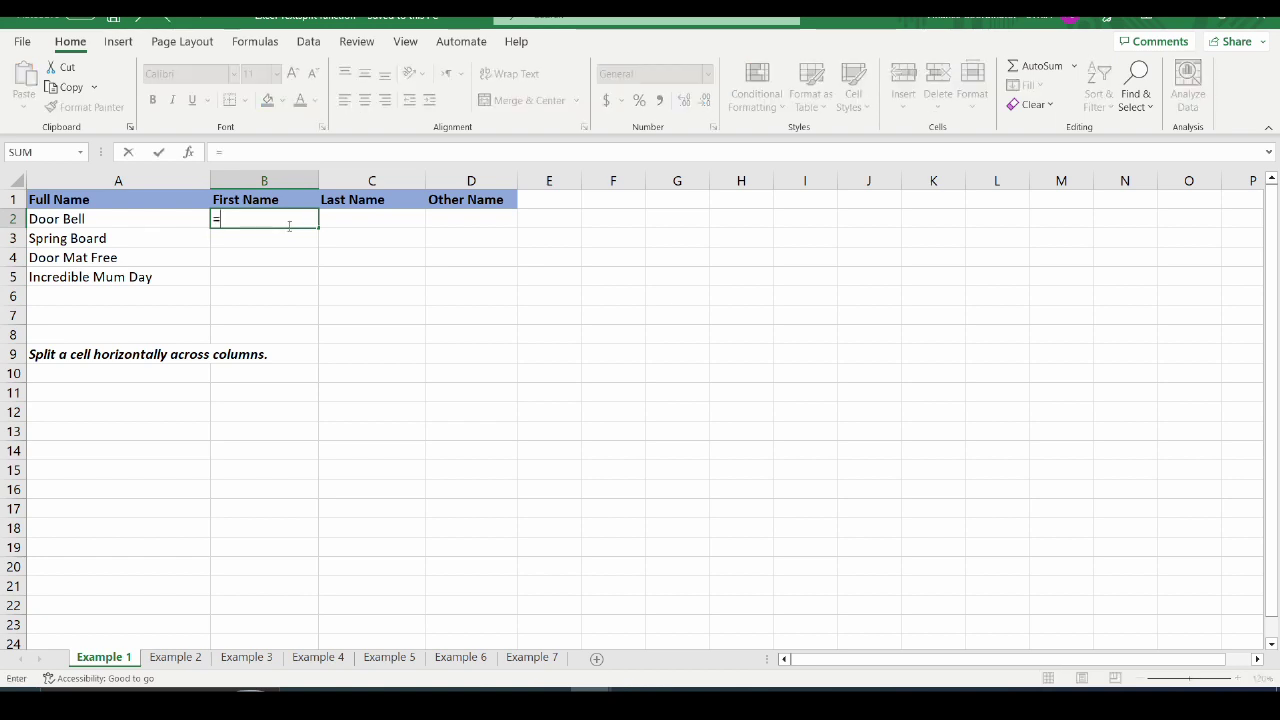
text(textspli)
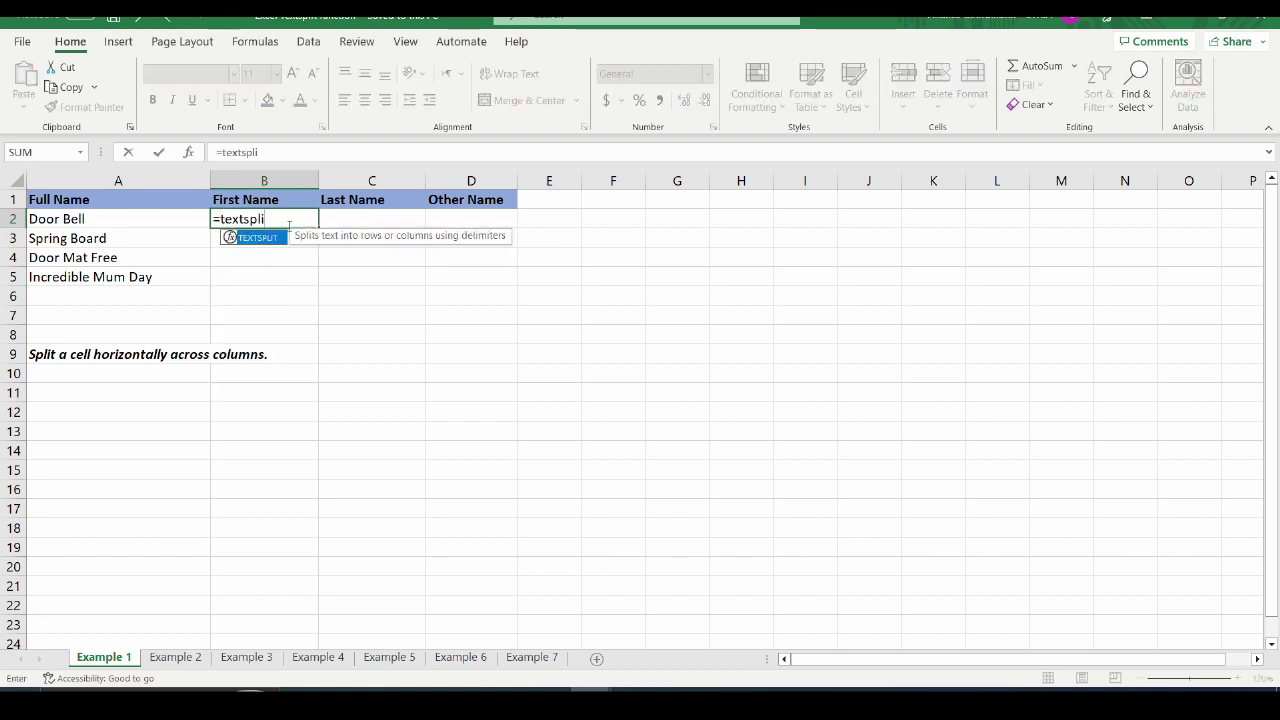
text(t()
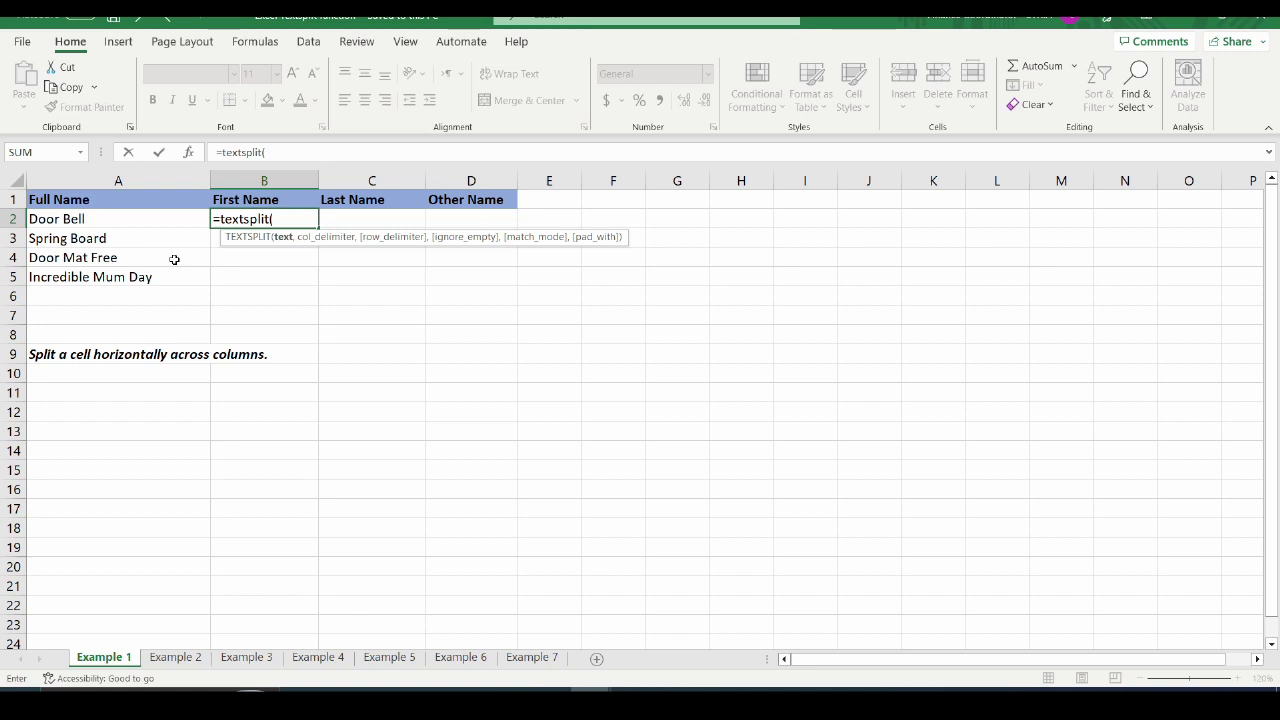
Finish =TEXTSPLIT(A2," ") in B2 so Door and Bell spill into First and Last Name.
click(163, 218)
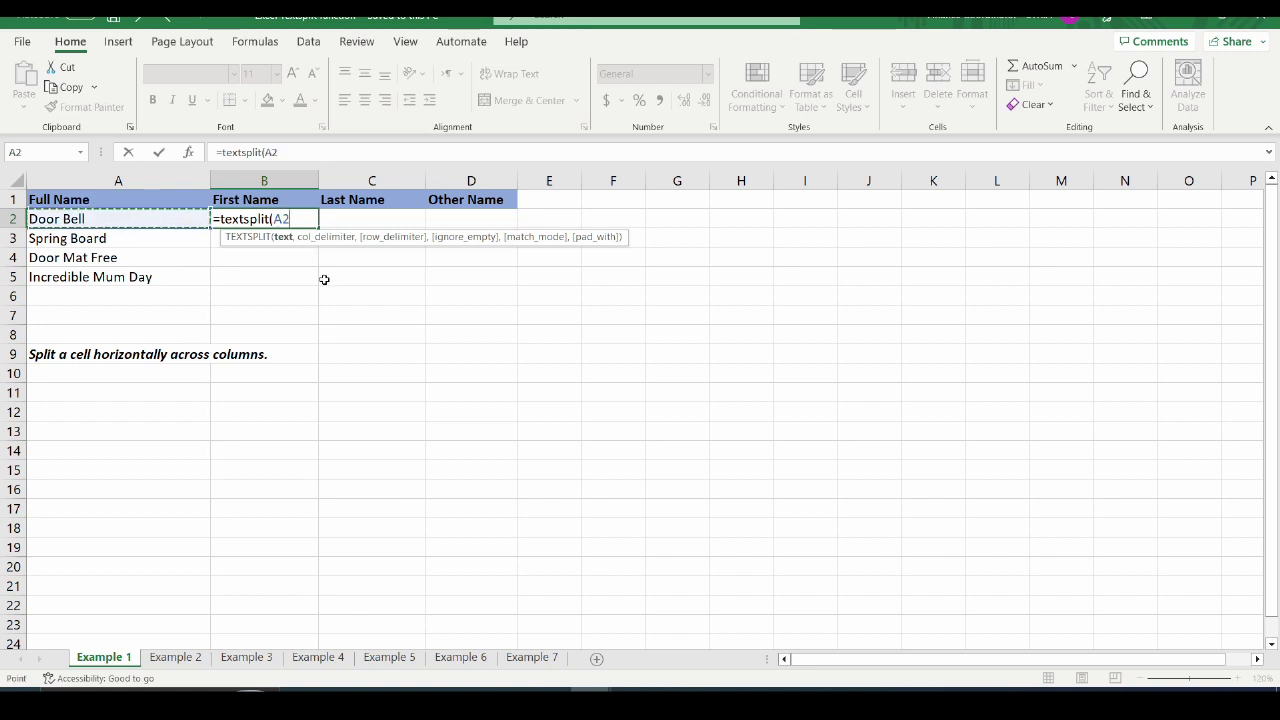
text(,)
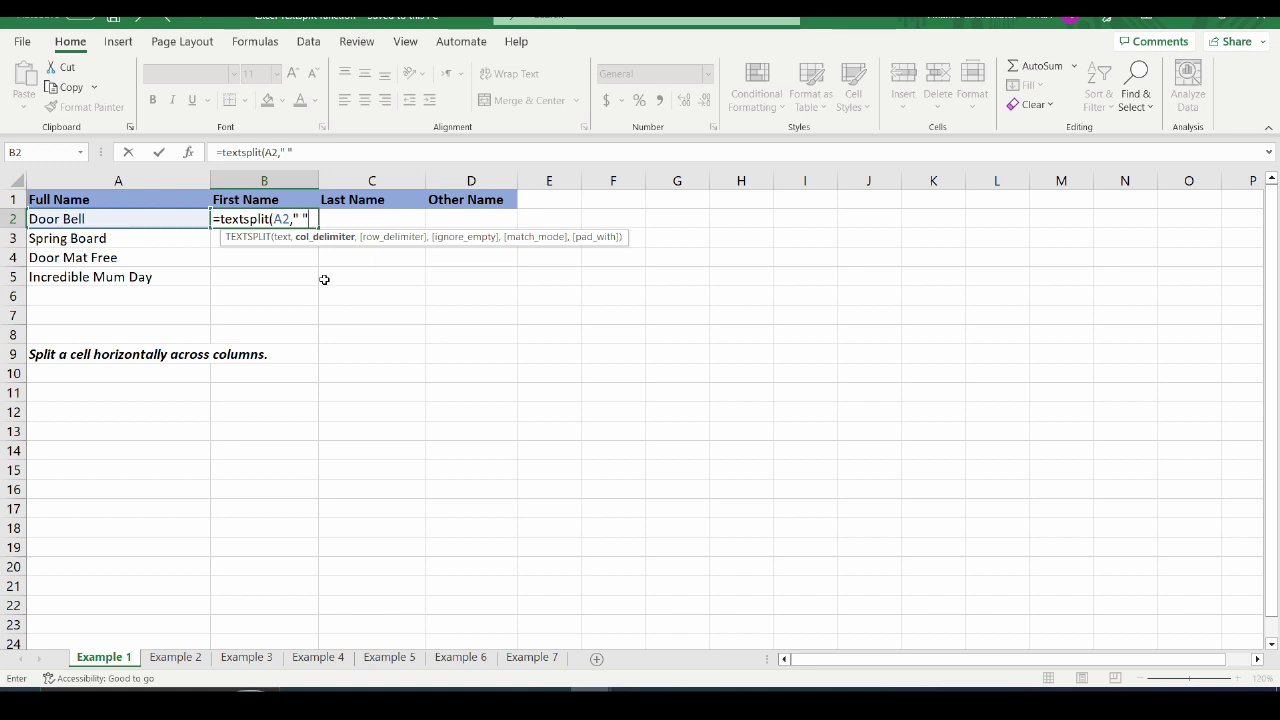
text())
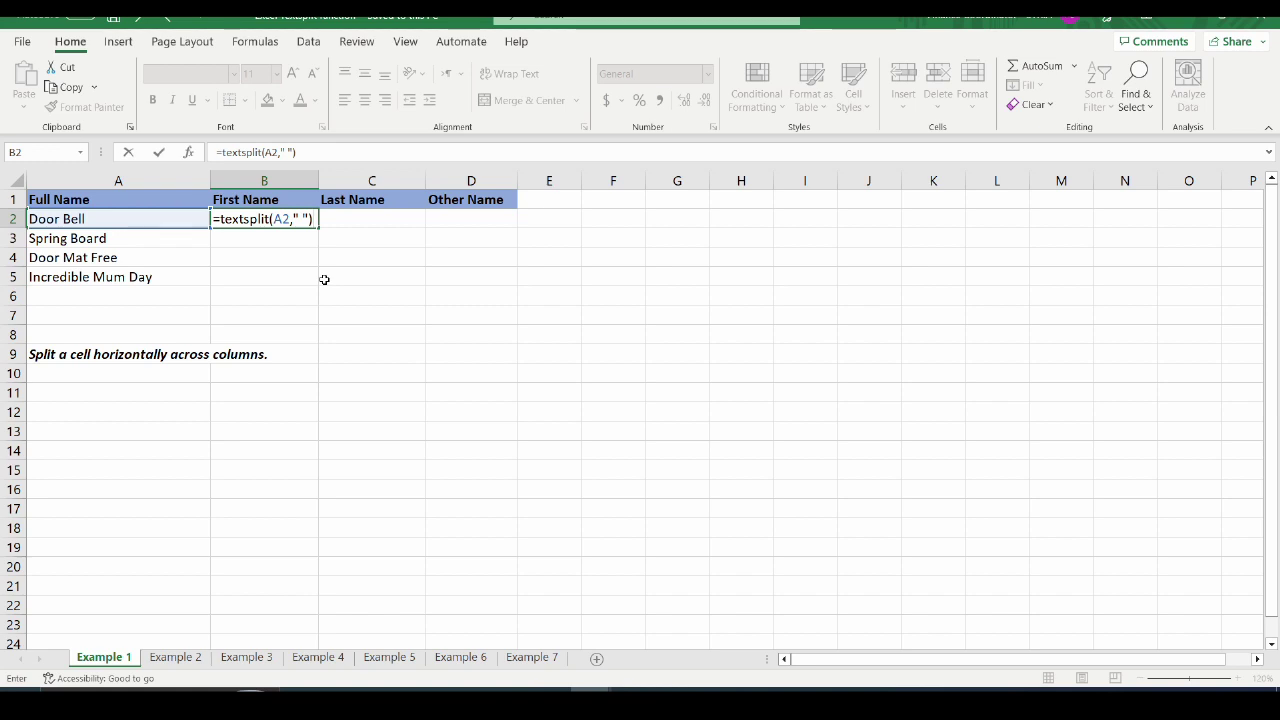
key(Return)
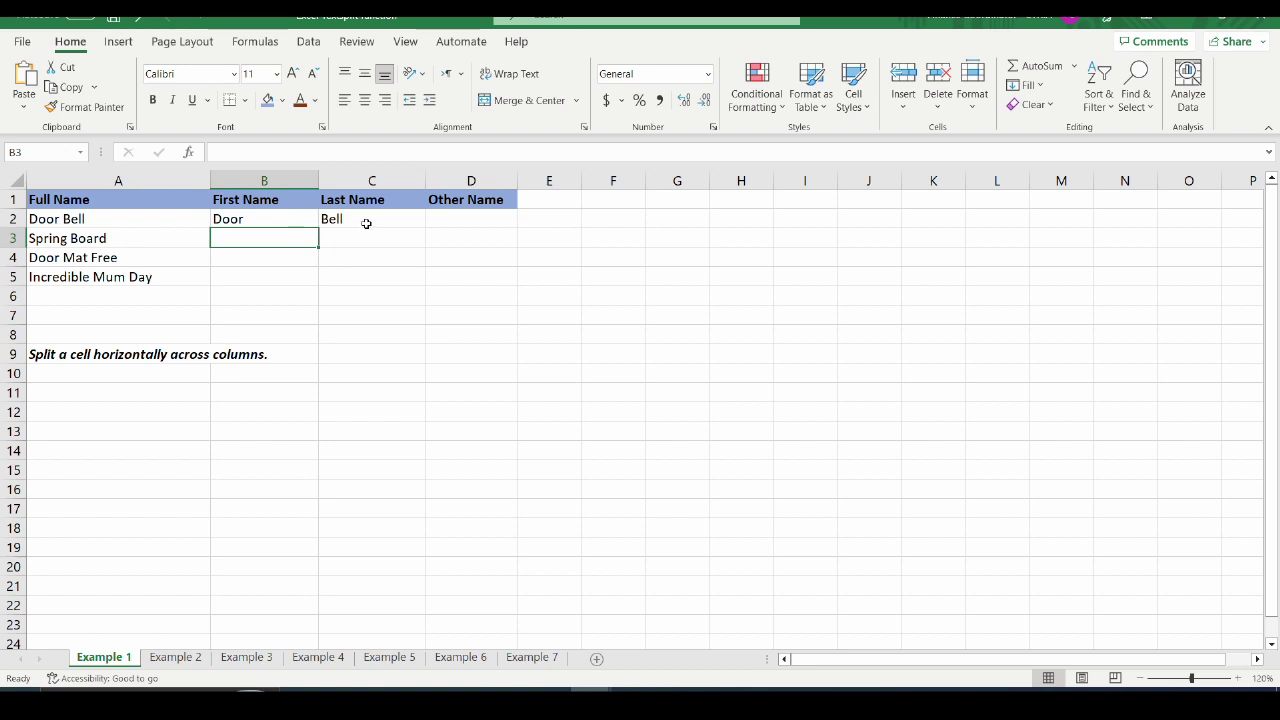
Fill the B2 TEXTSPLIT formula down to B5 so every full name is split.
click(299, 216)
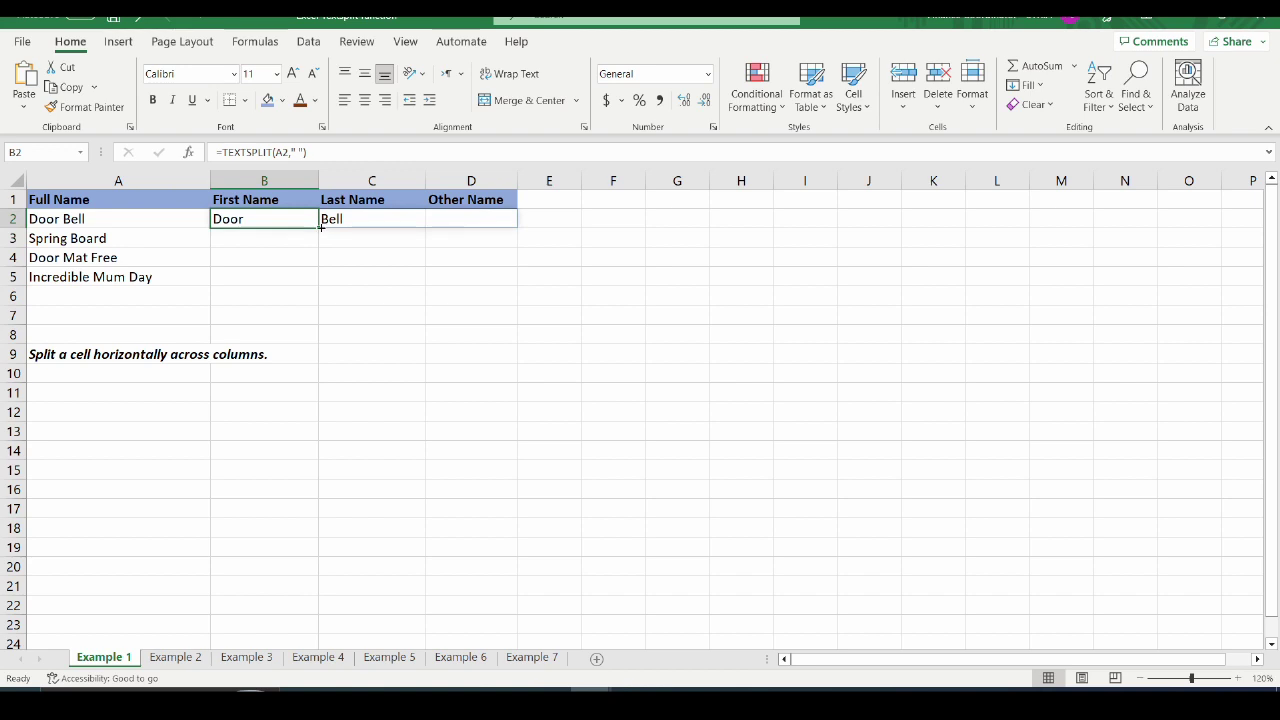
drag(318, 228, 318, 283)
click(405, 250)
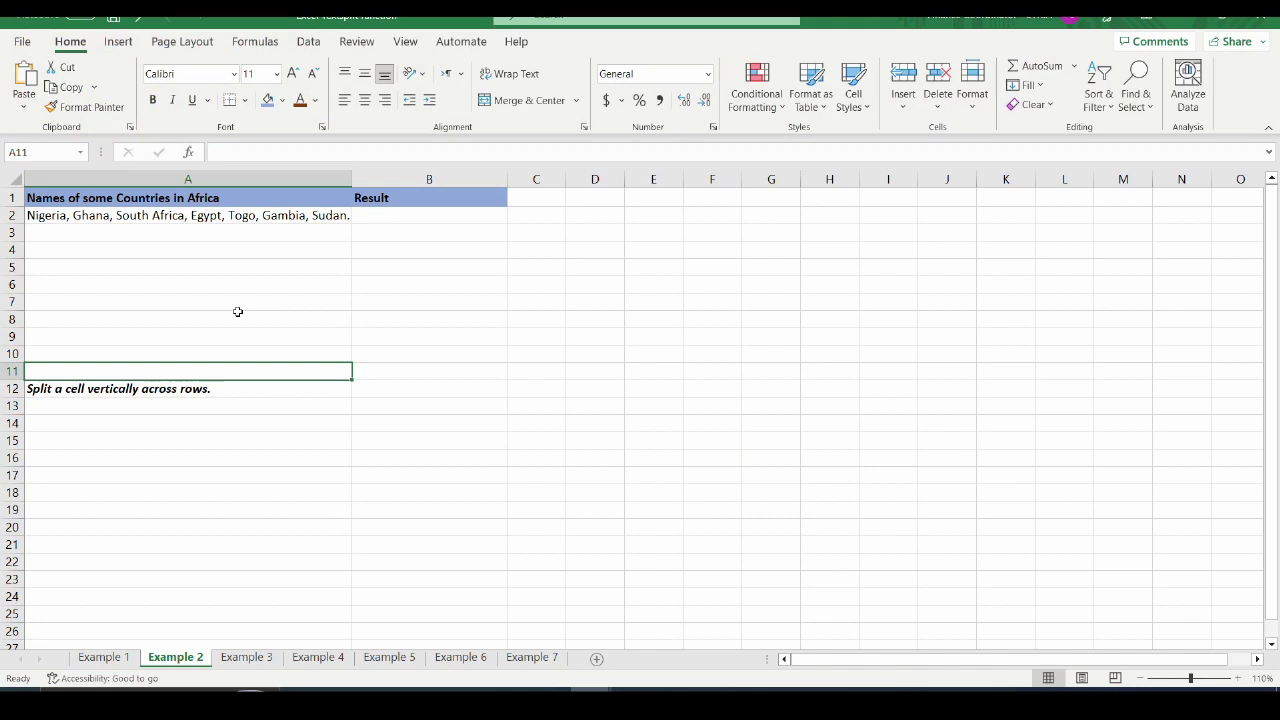
Enter =TEXTSPLIT(A2,,", ") in B2 to list the countries down column B.
drag(440, 220, 453, 346)
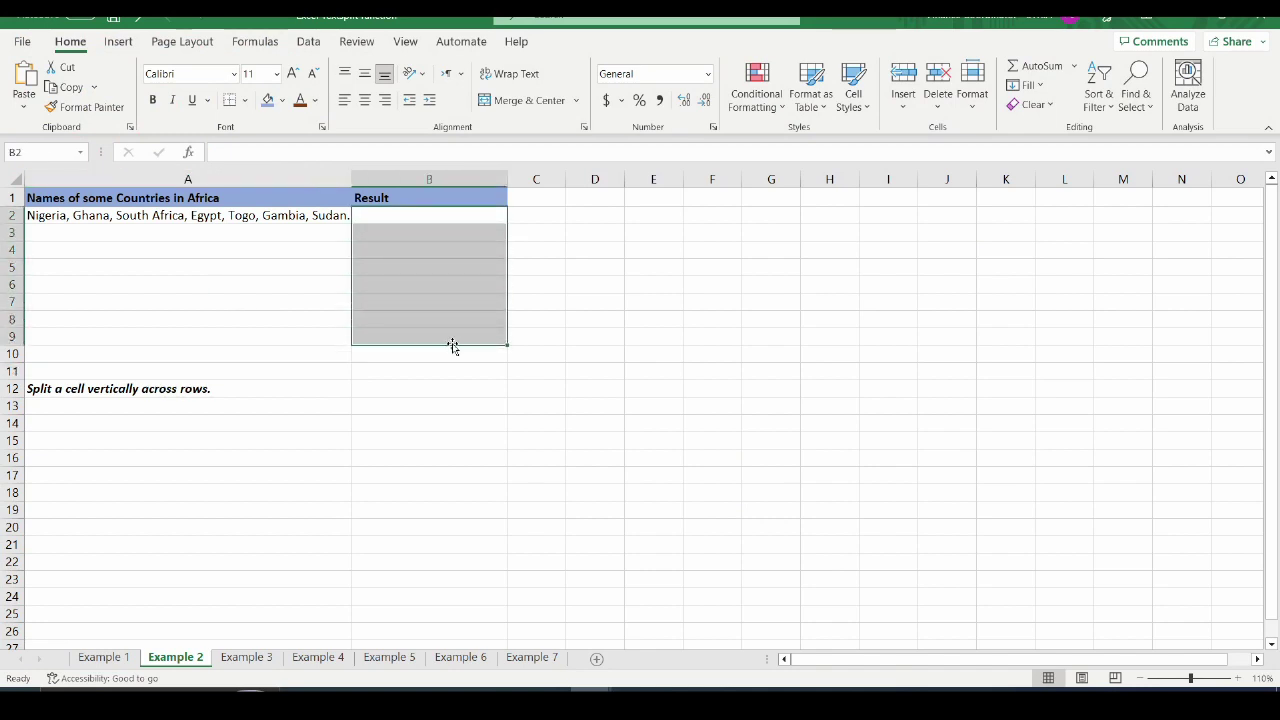
click(433, 216)
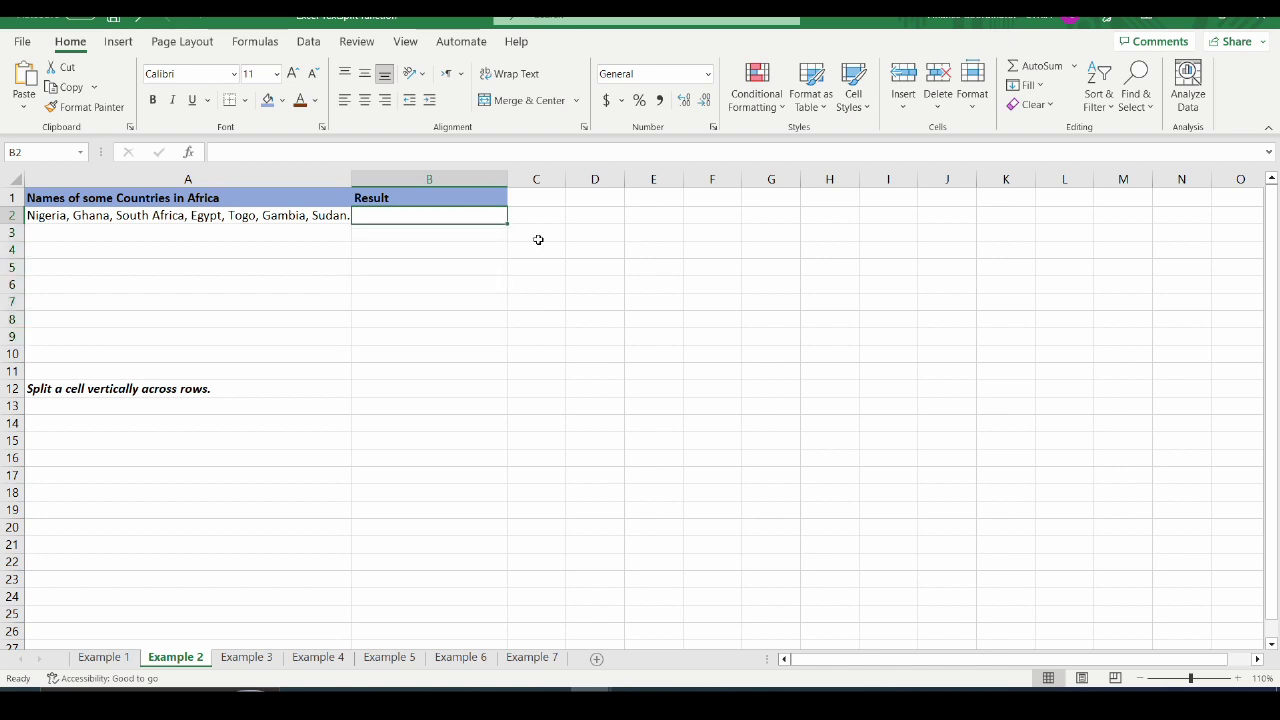
text(=te)
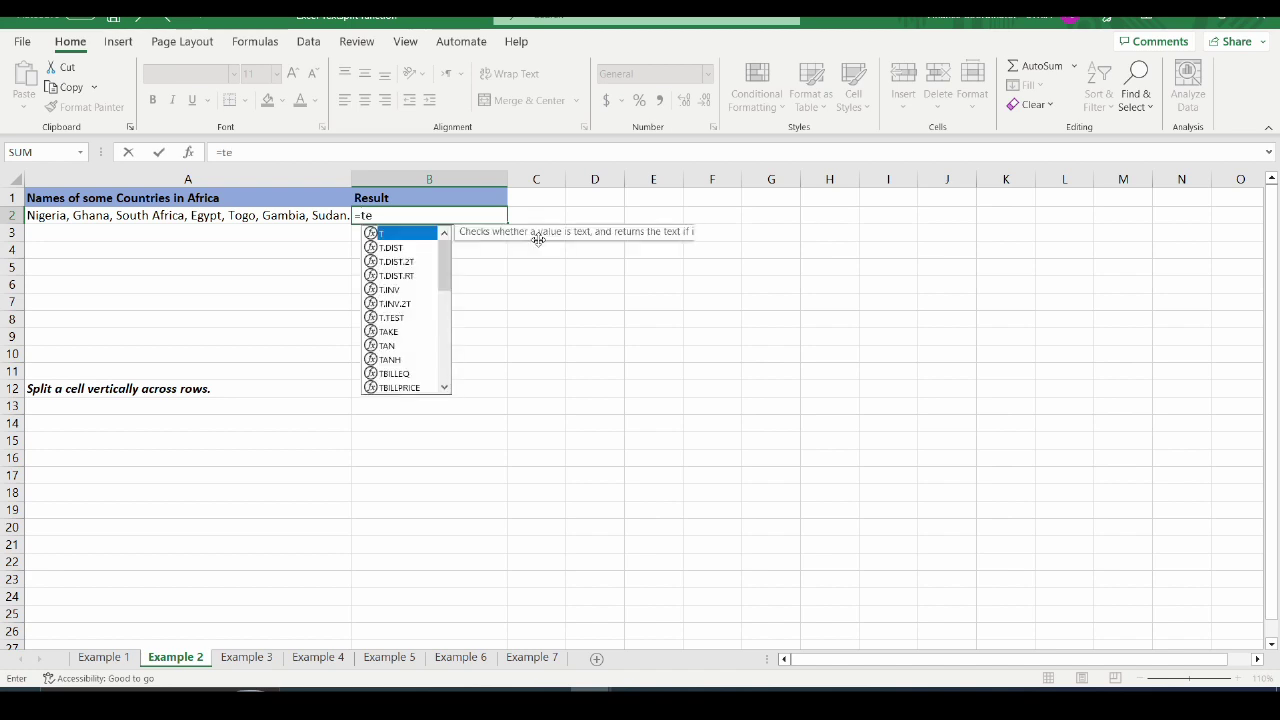
text(xtspl)
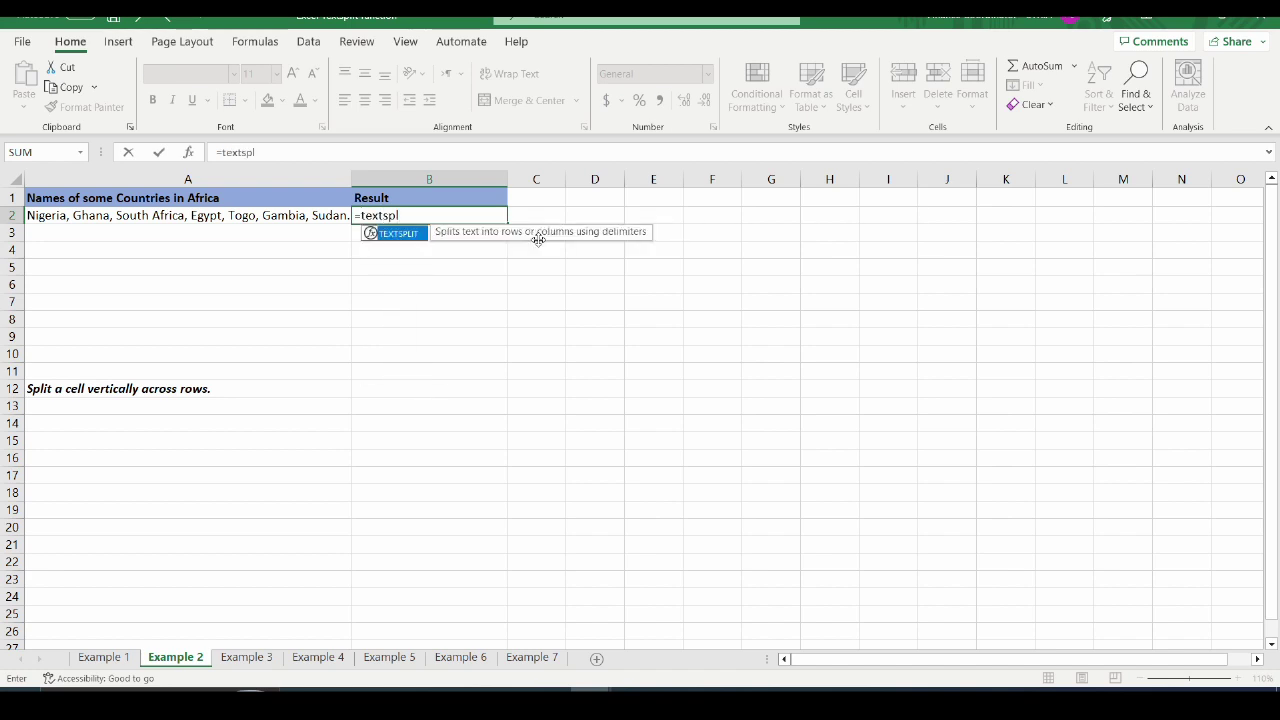
text(it()
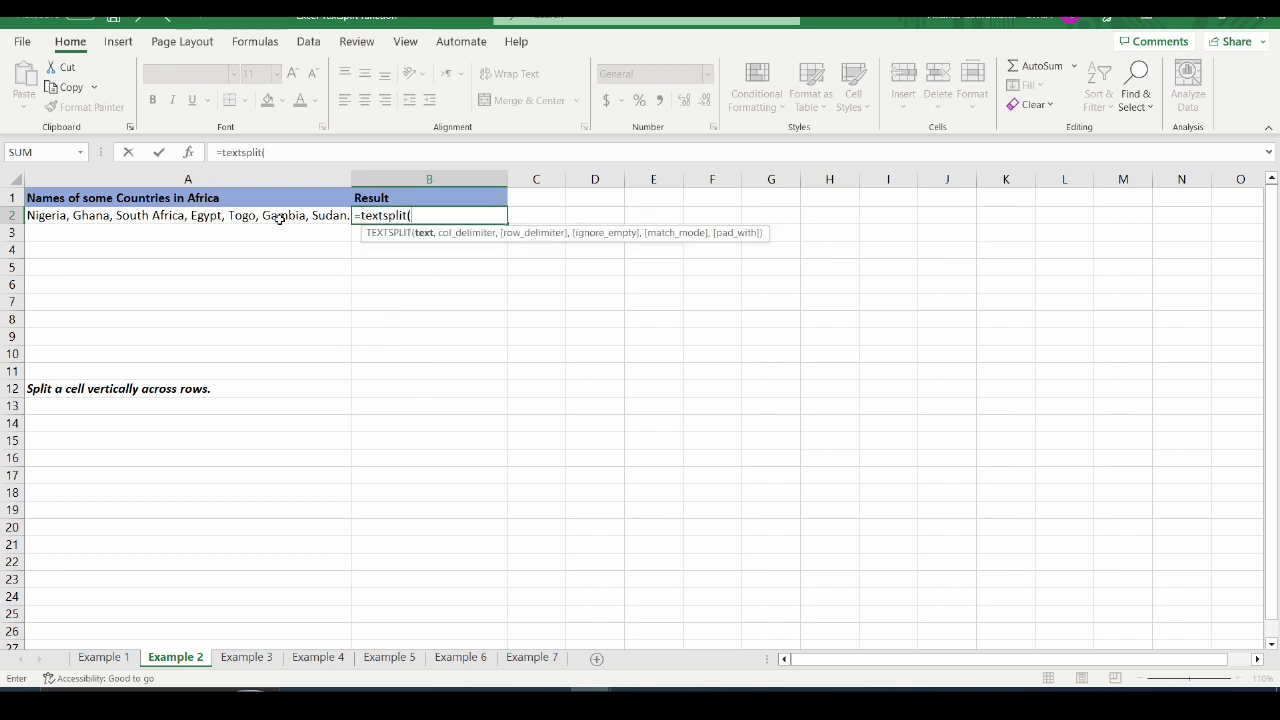
click(280, 218)
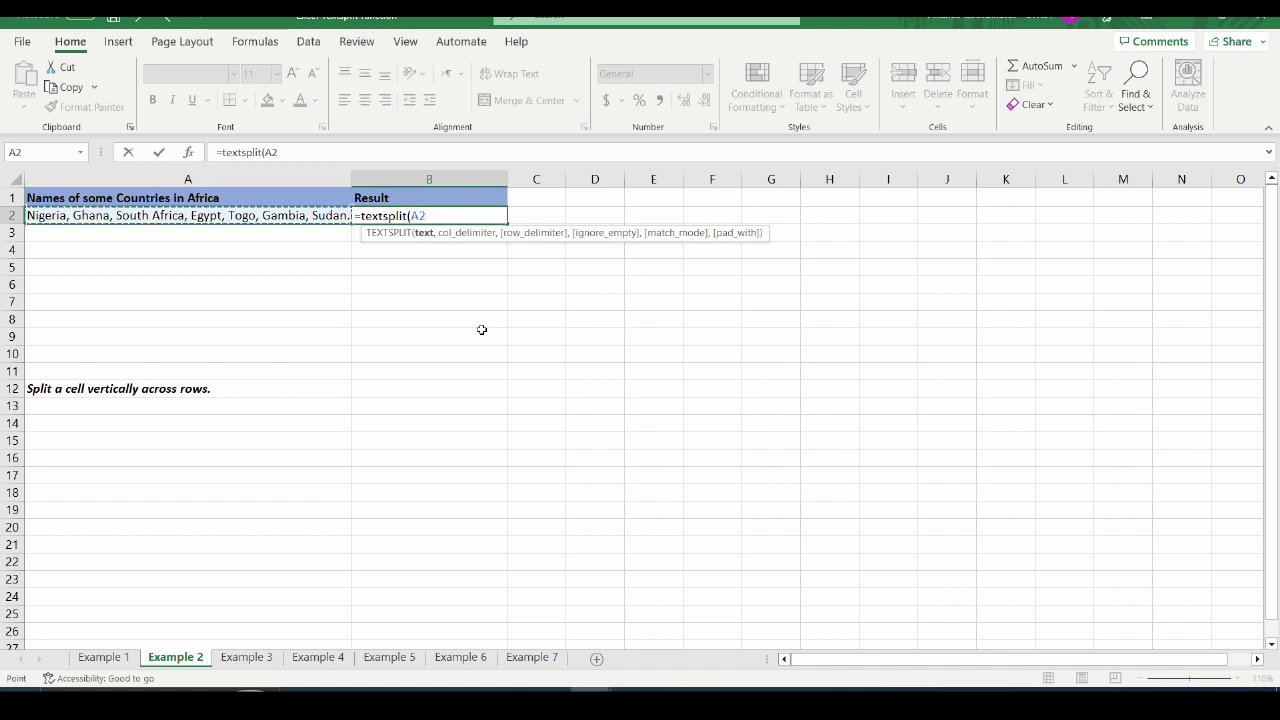
text(,)
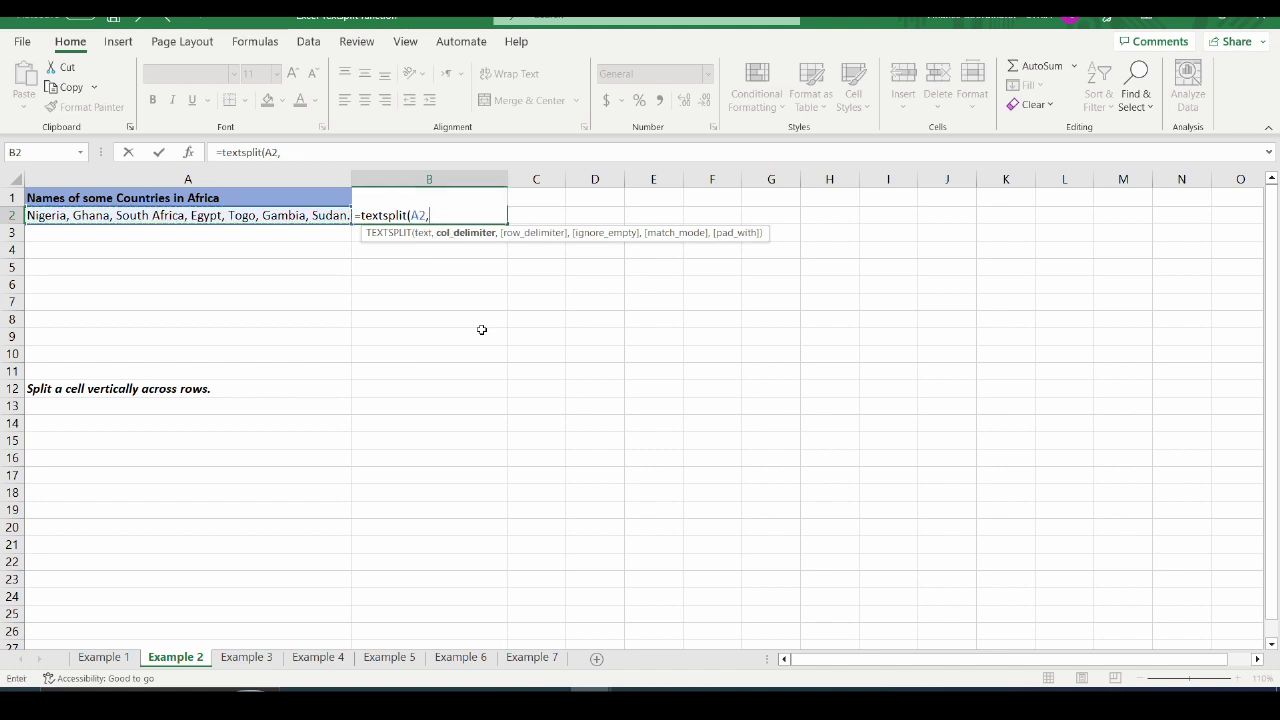
text(,)
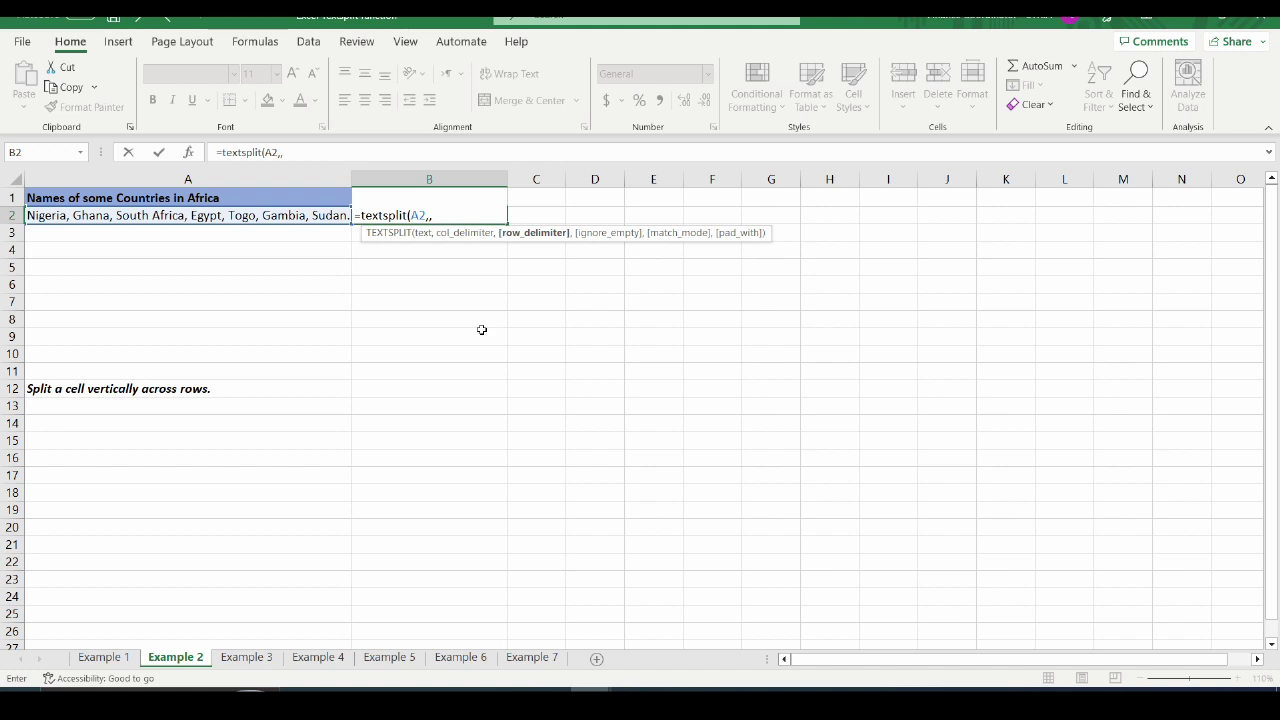
text(", "))
key(Return)
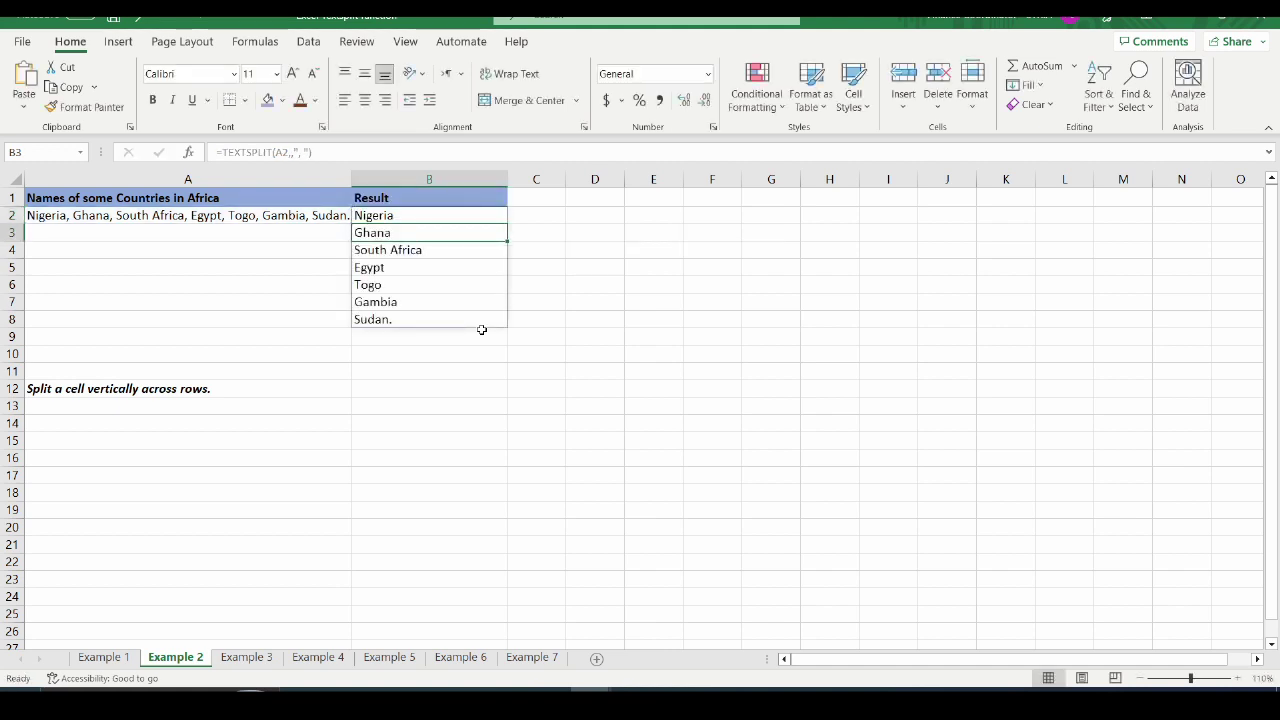
Change the row delimiter in B2's formula to a plain comma: =TEXTSPLIT(A2,,",").
click(408, 214)
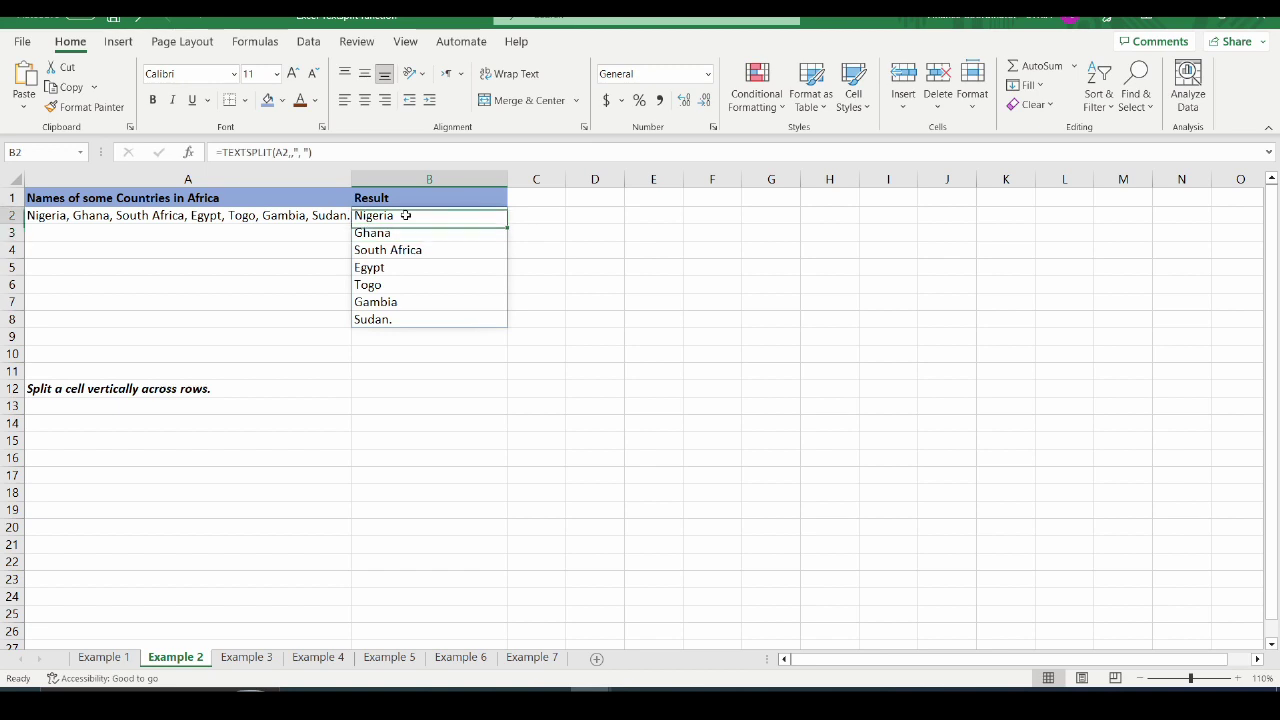
click(305, 152)
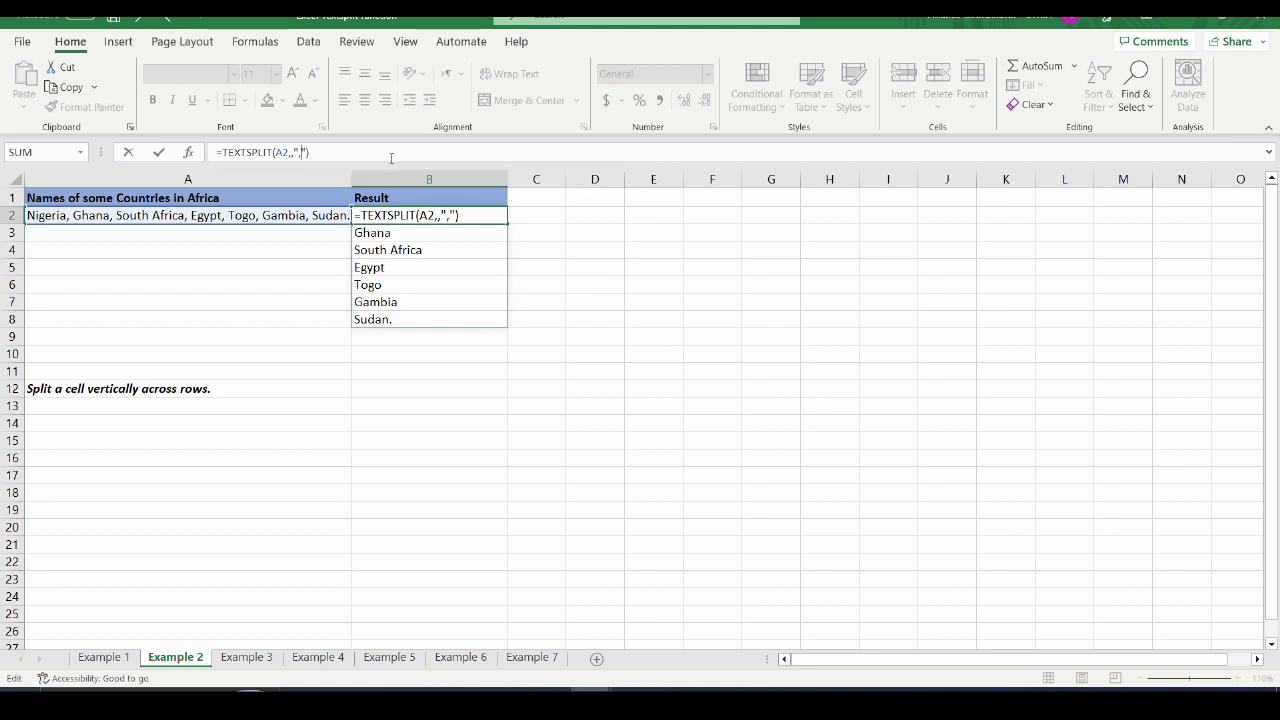
key(Return)
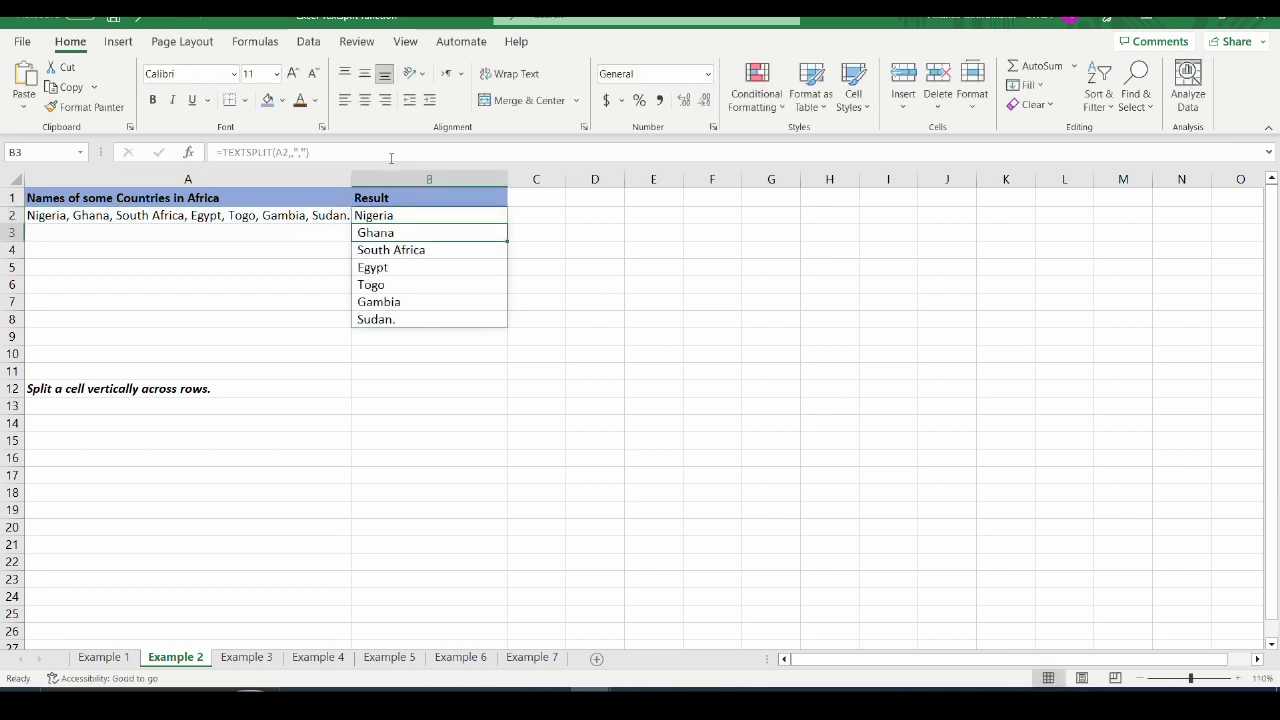
Check the spilled country names for leading spaces and reopen B2's formula for editing.
click(372, 254)
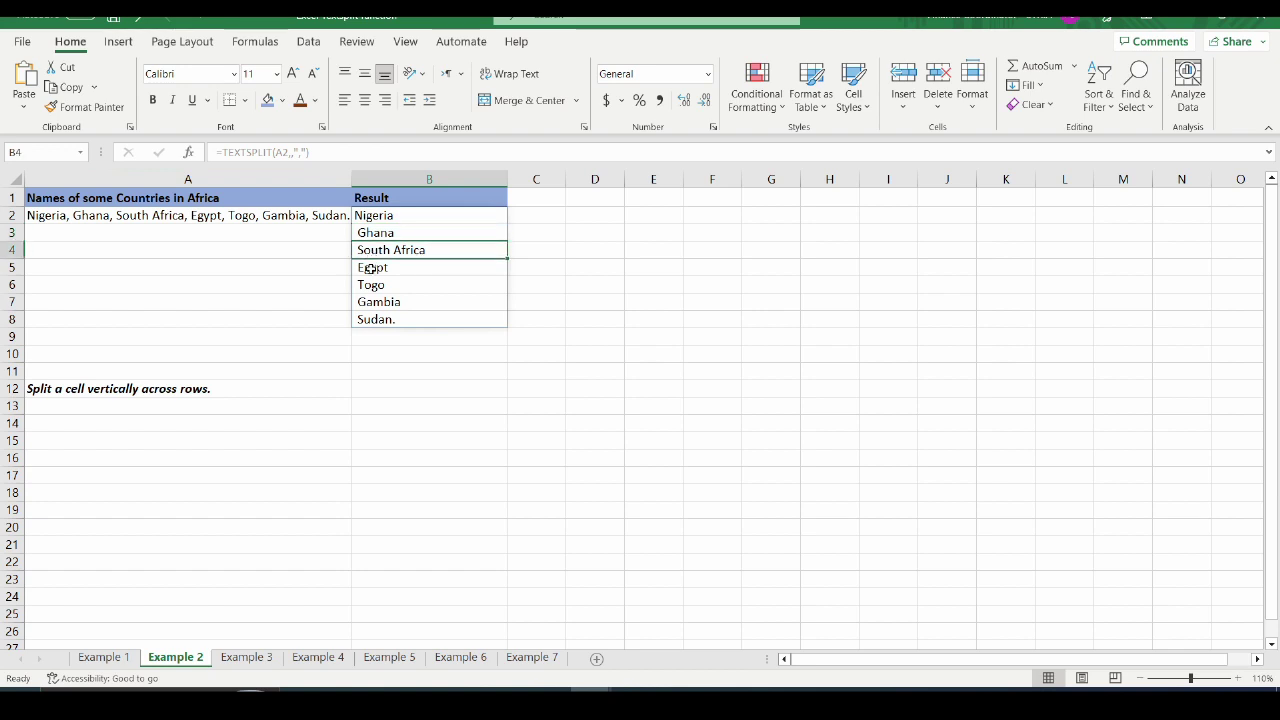
click(371, 270)
click(372, 285)
drag(378, 216, 370, 317)
click(393, 218)
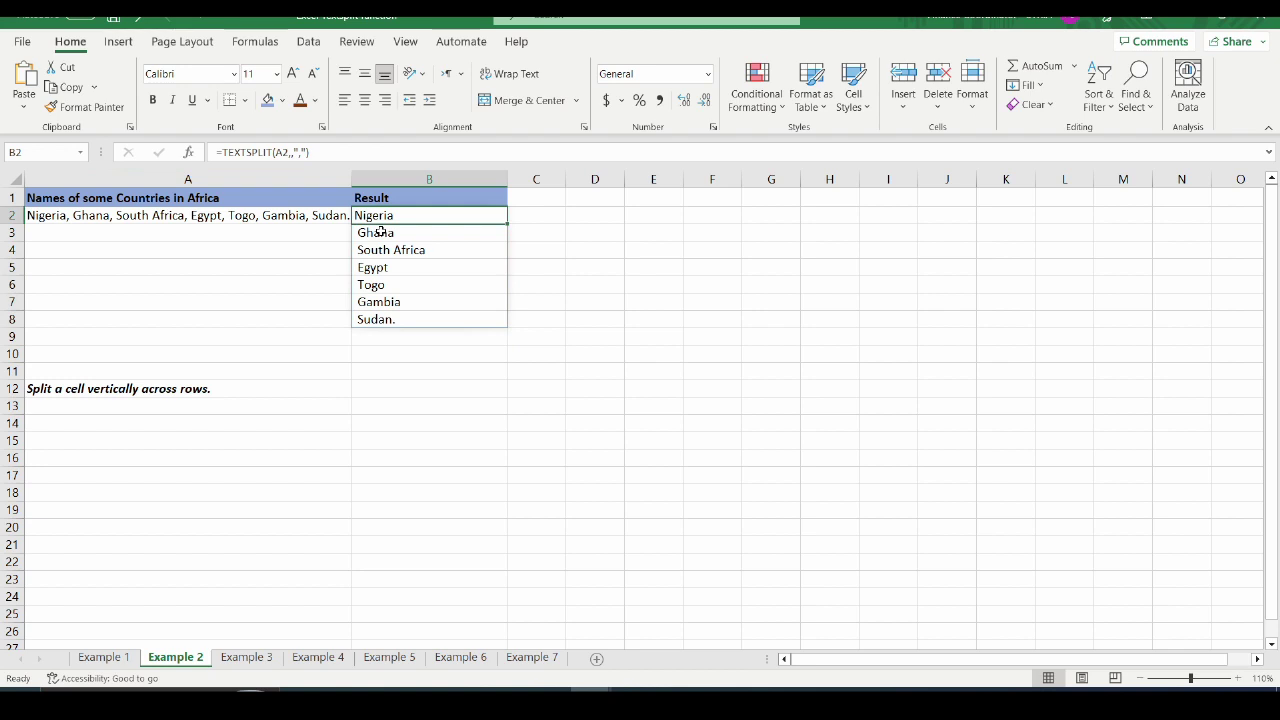
click(380, 232)
click(378, 216)
click(223, 152)
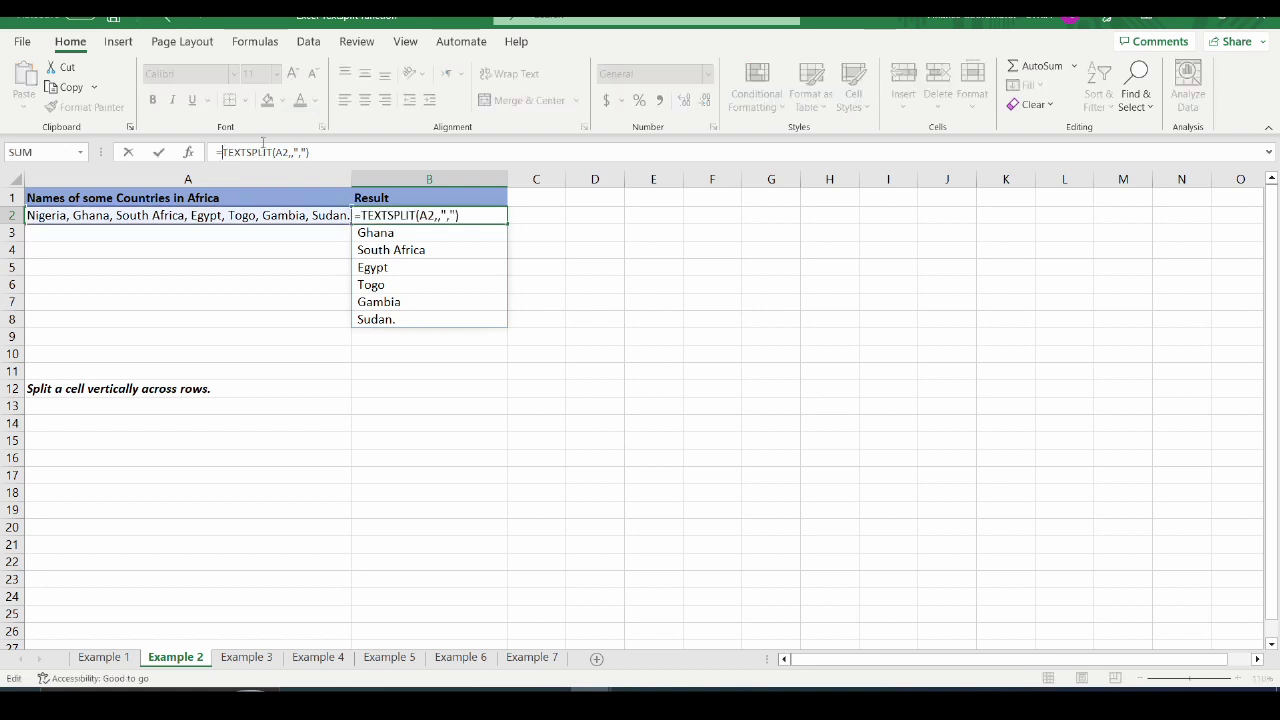
Wrap the country split in TRIM so the names in column B lose their leading spaces.
text(TRIM()
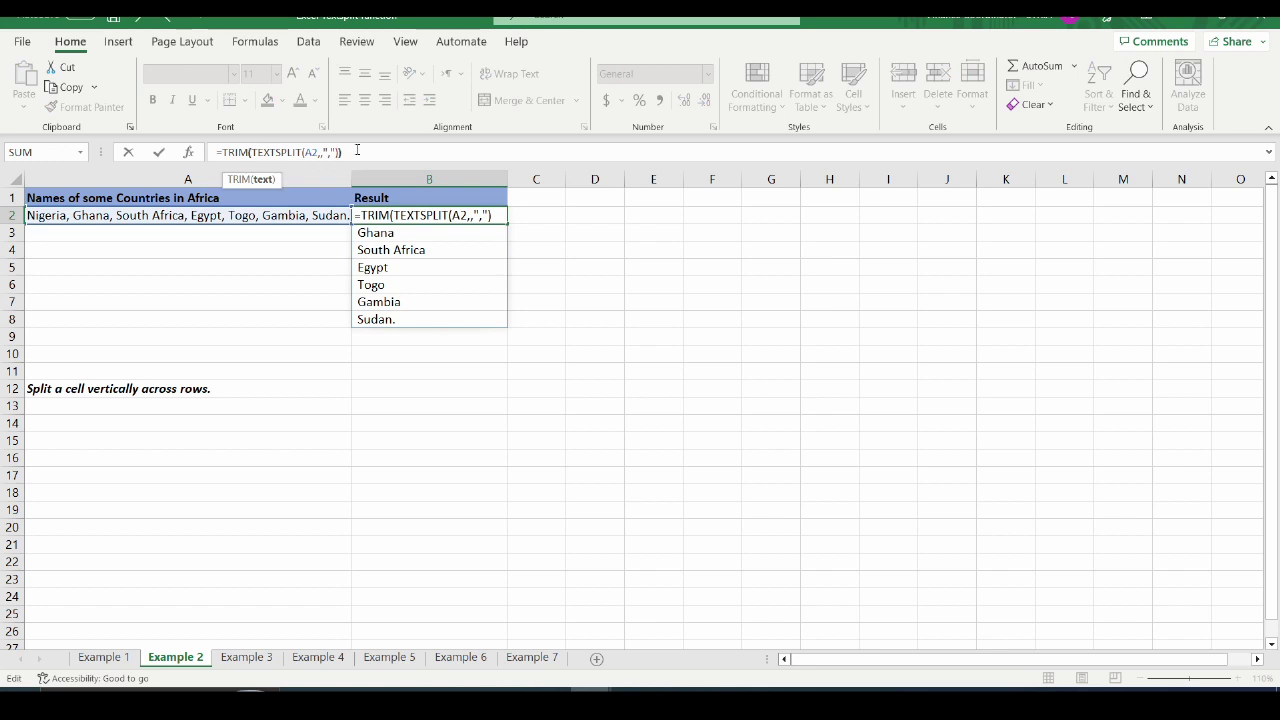
key(Return)
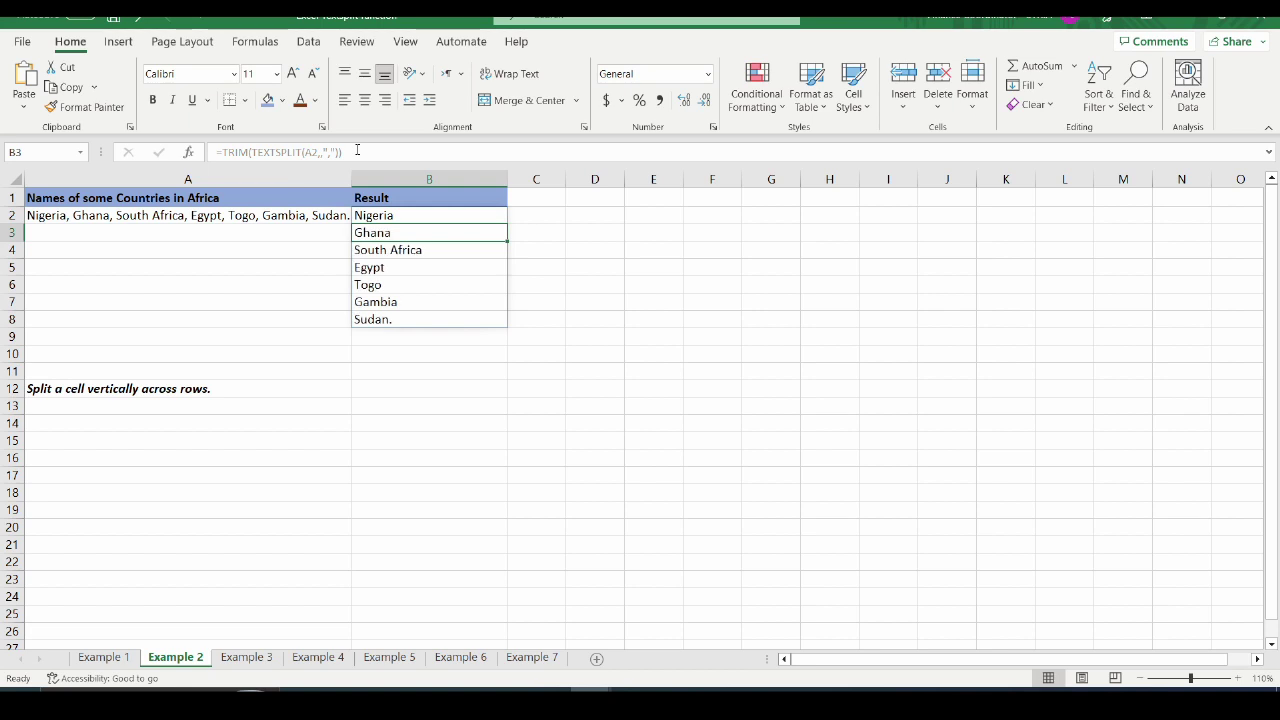
click(406, 254)
click(406, 269)
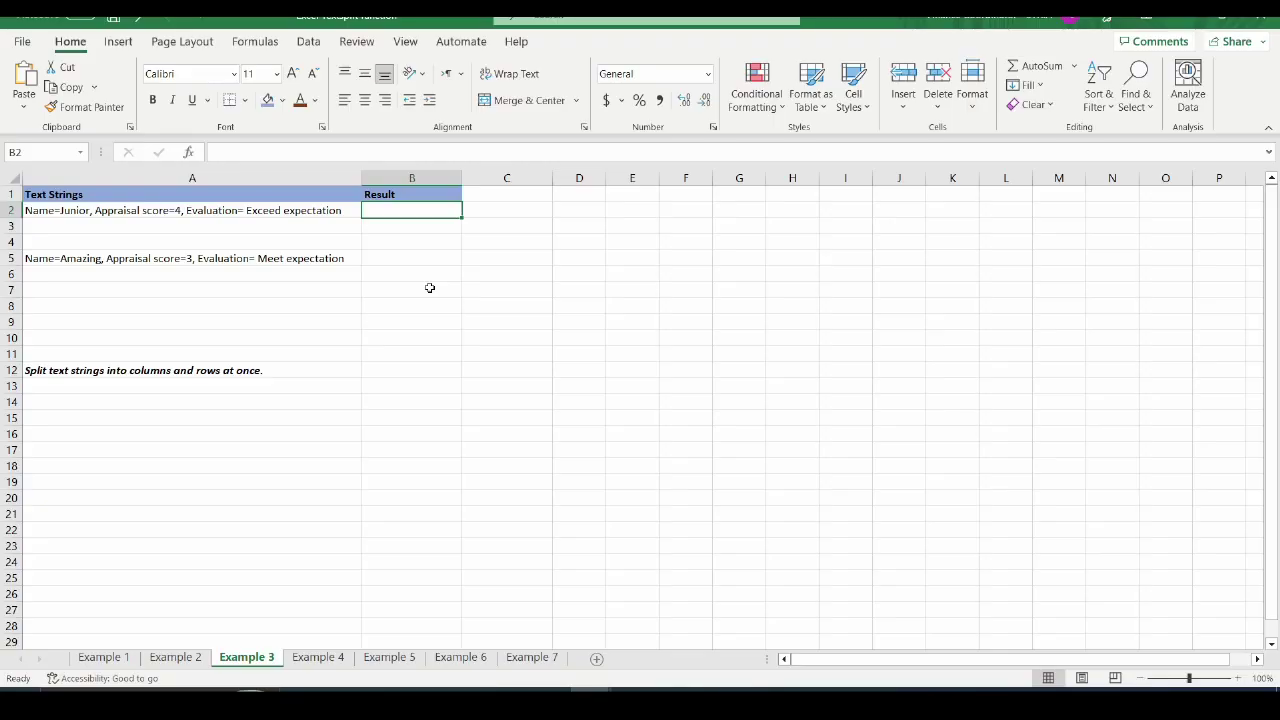
Zoom to 120% and enter =TEXTSPLIT(A2,"=",", ") in B2 to split the first string.
click(1240, 679)
click(1240, 679)
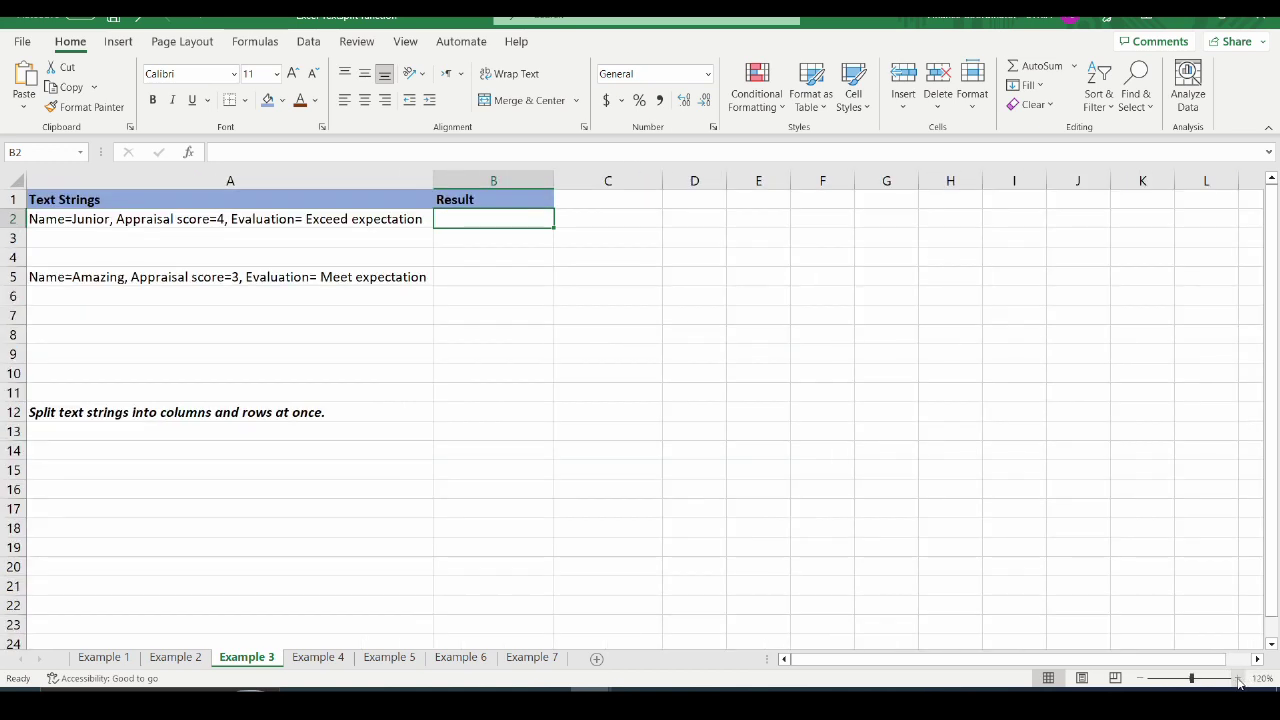
click(62, 215)
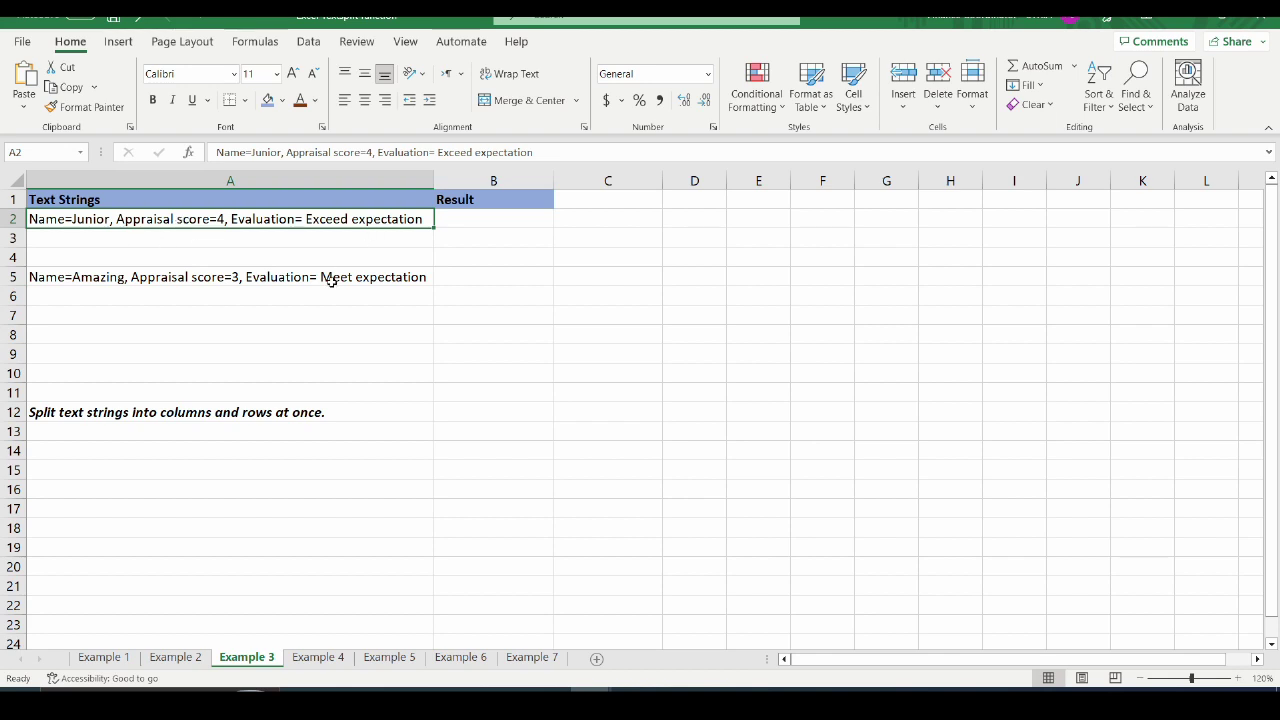
click(476, 220)
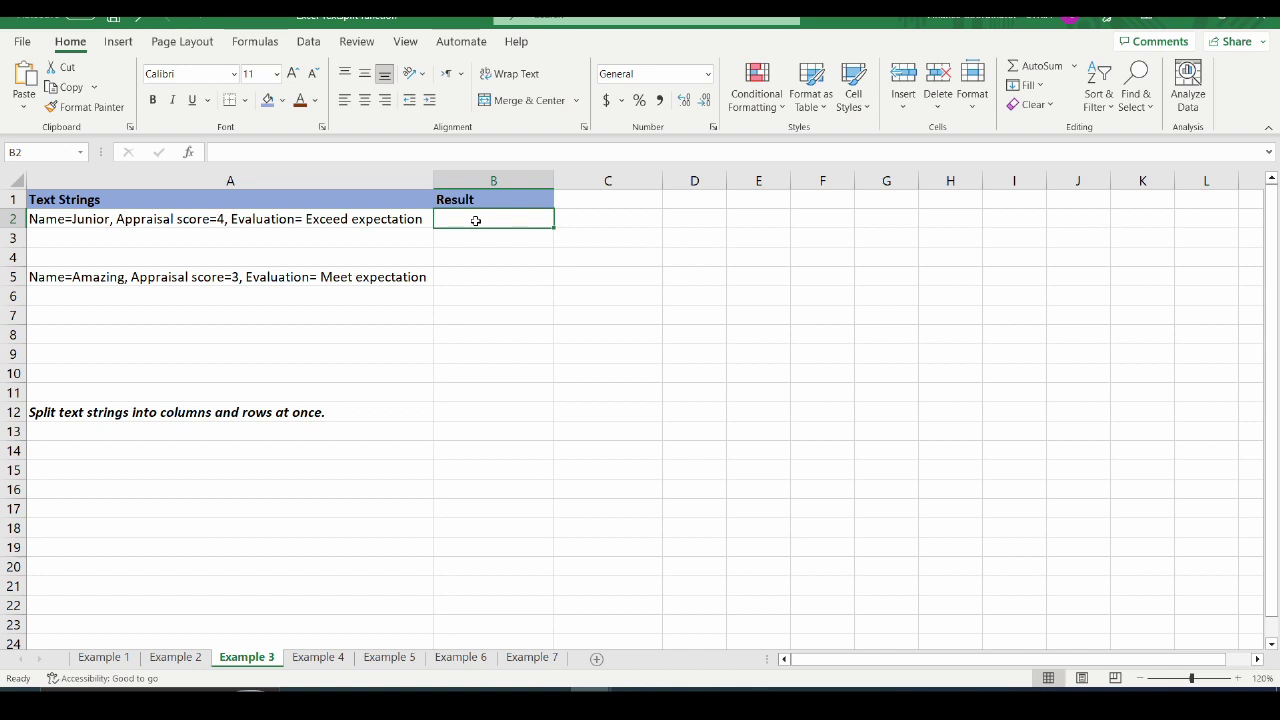
text(=)
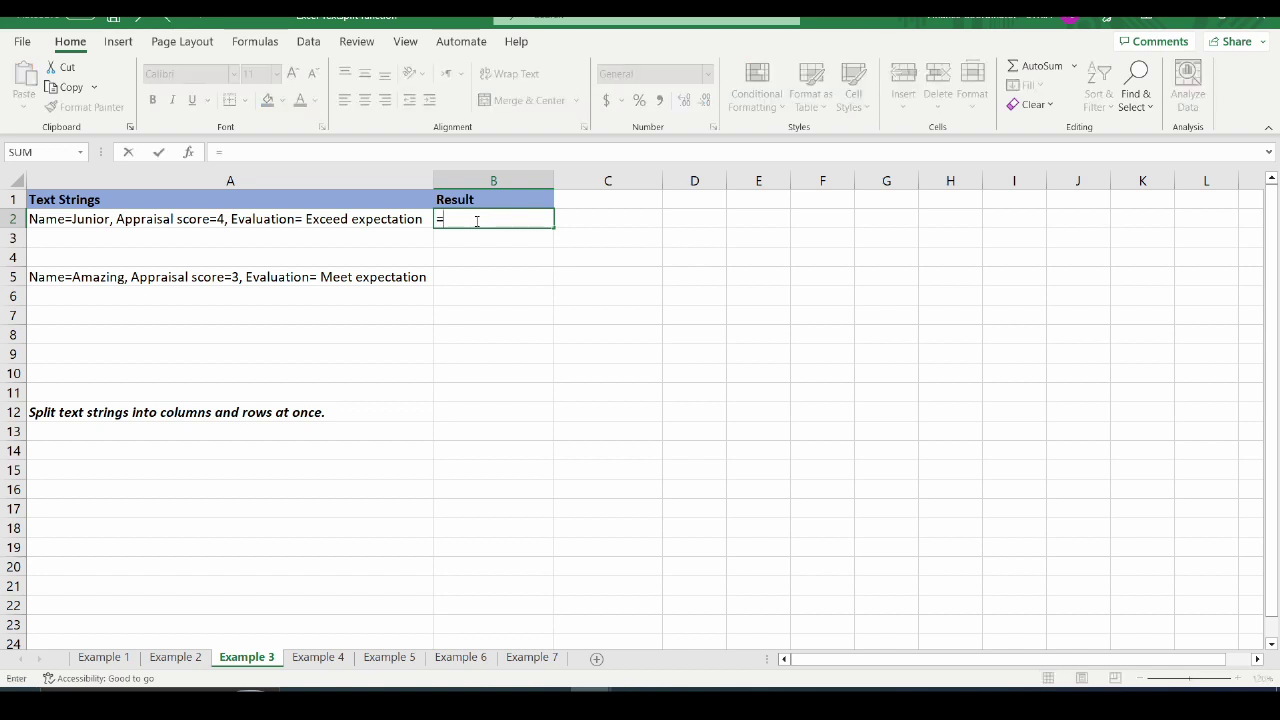
text(TEX)
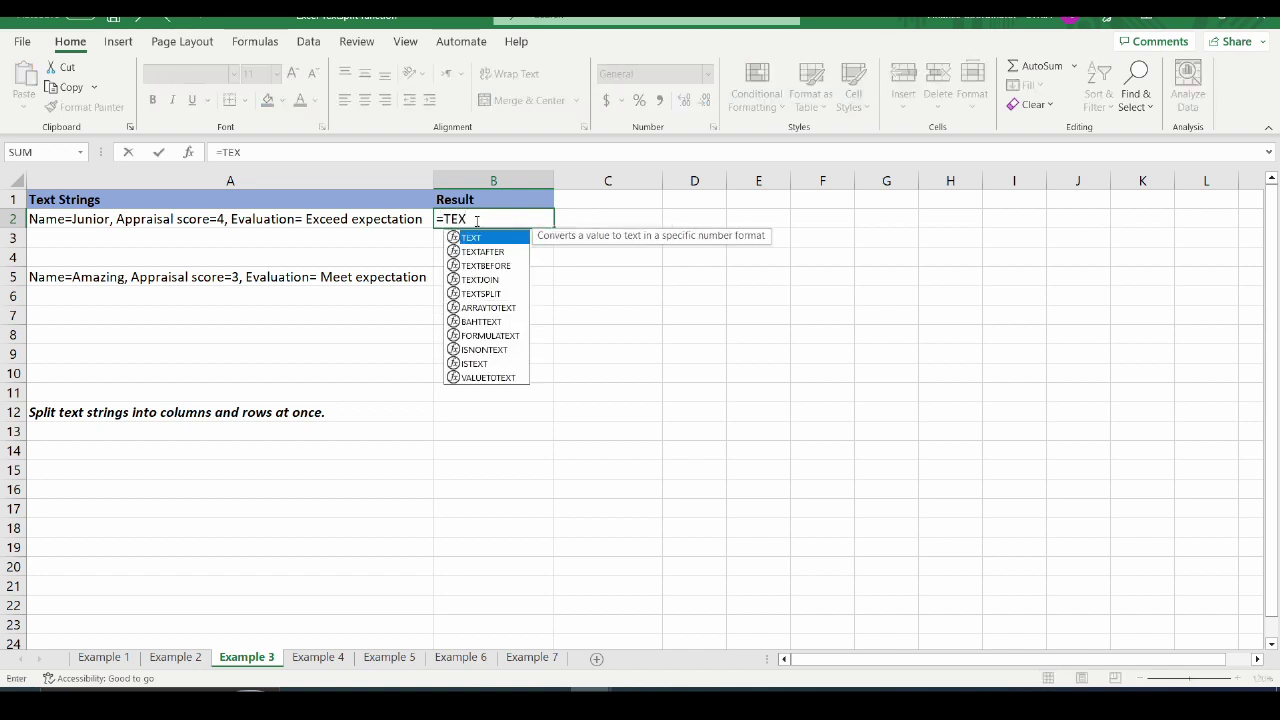
text(TSPLIT()
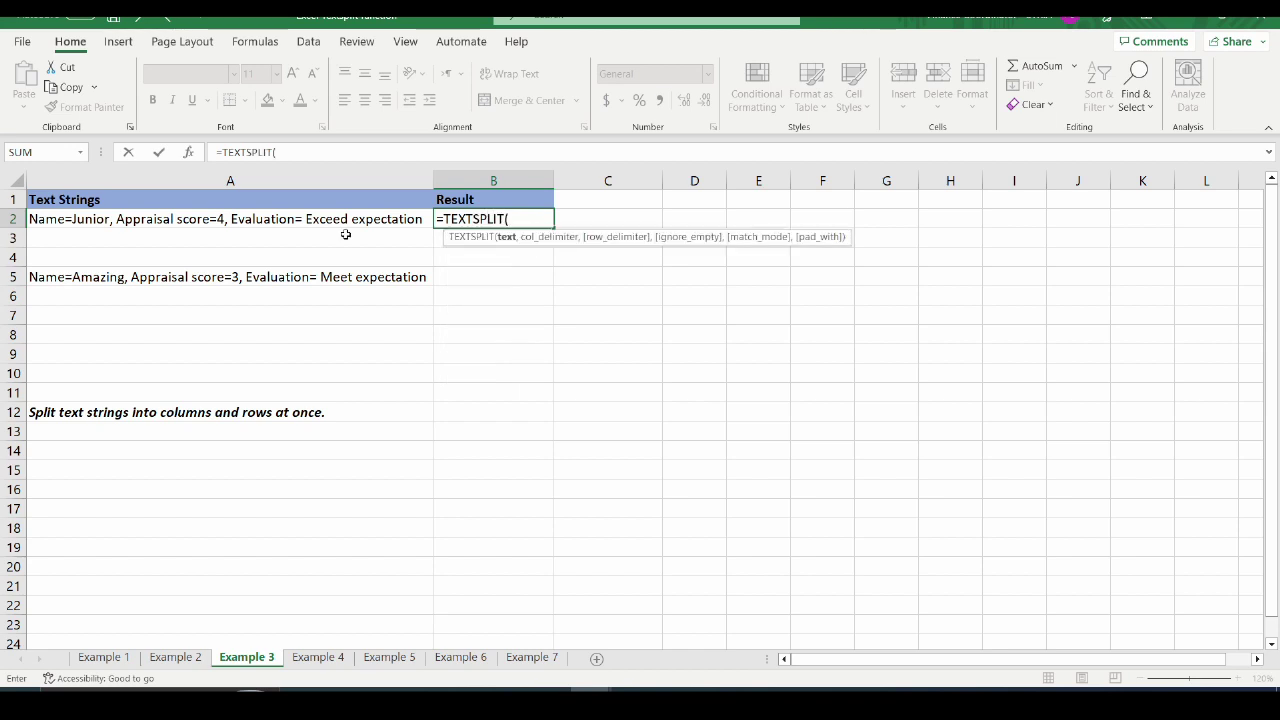
click(196, 221)
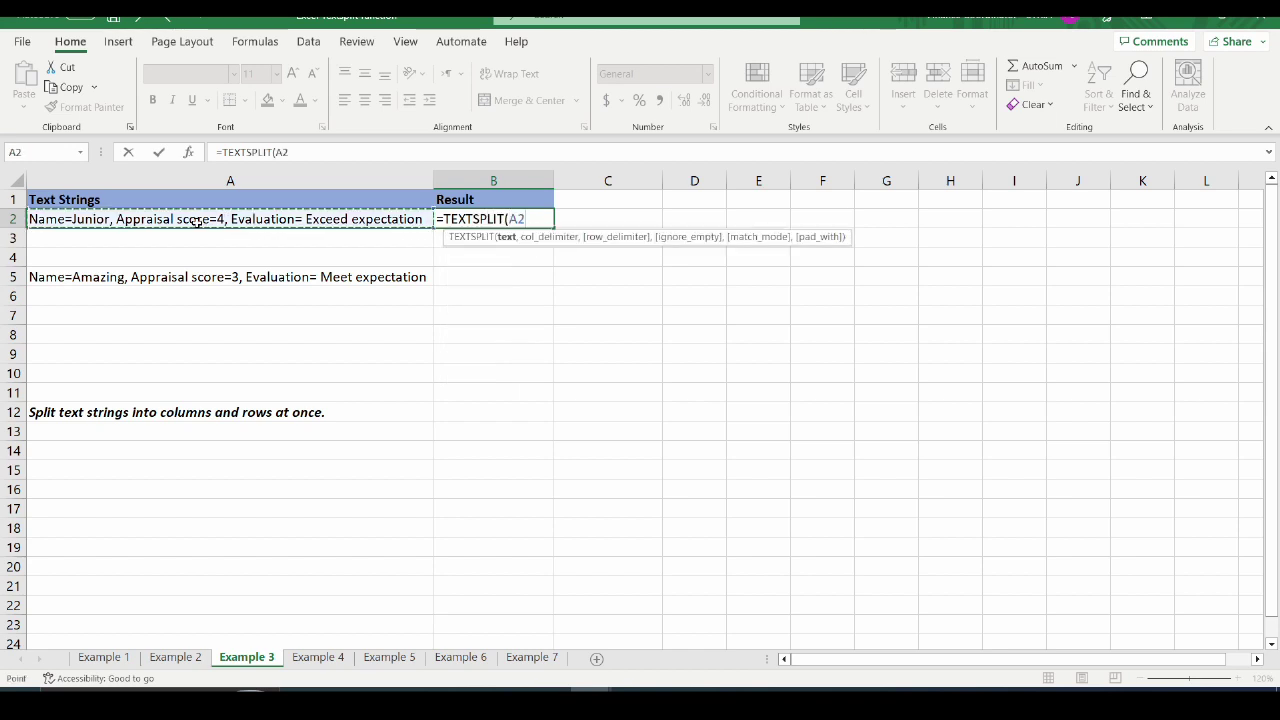
text(,)
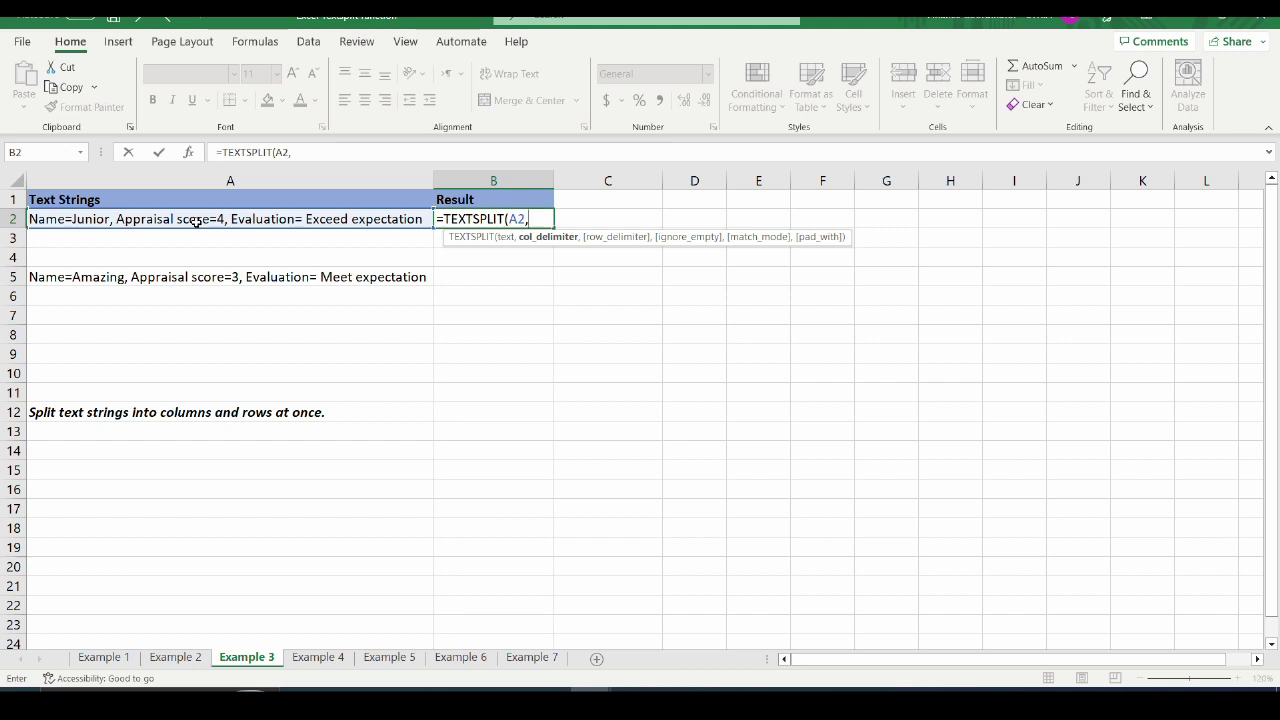
text("=",)
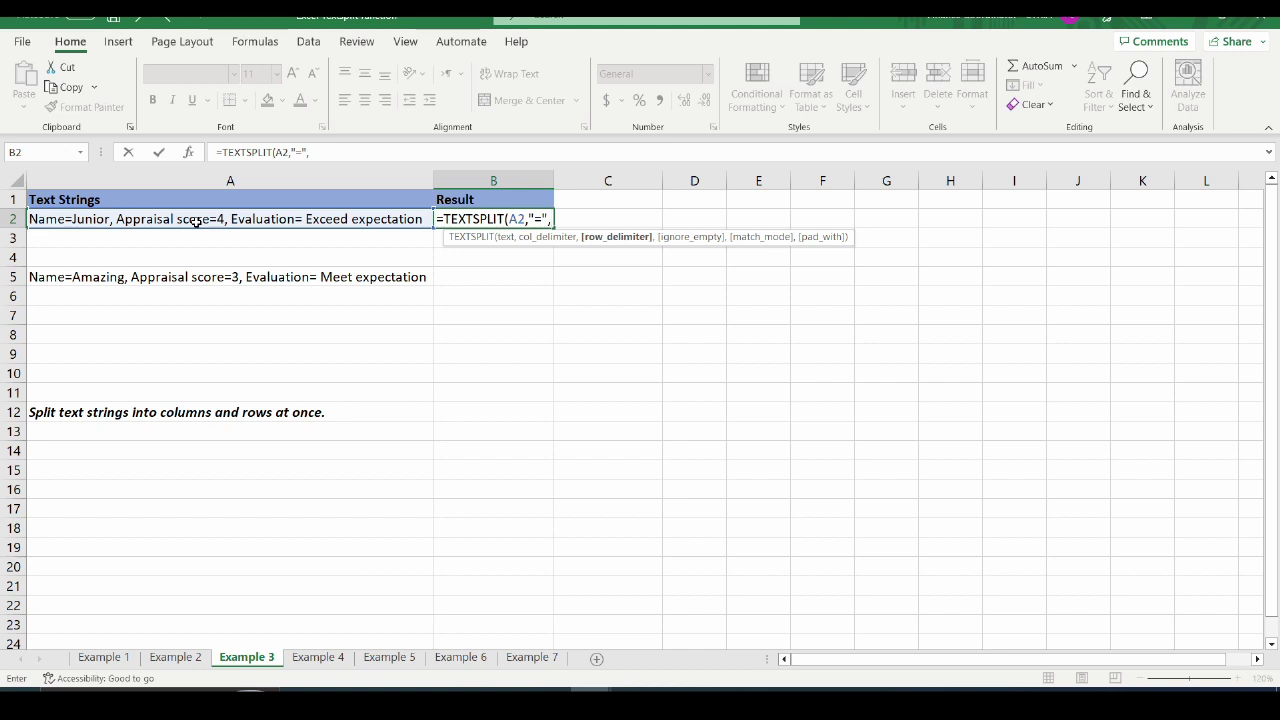
text(", "))
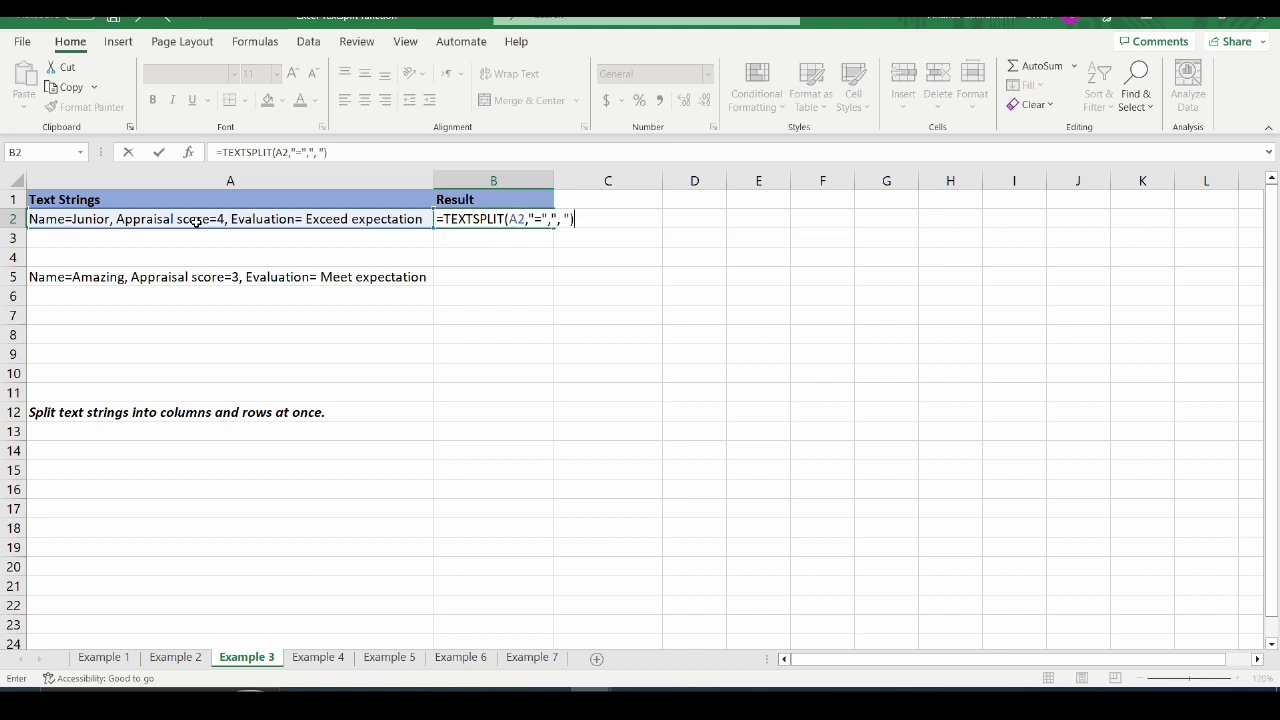
key(Return)
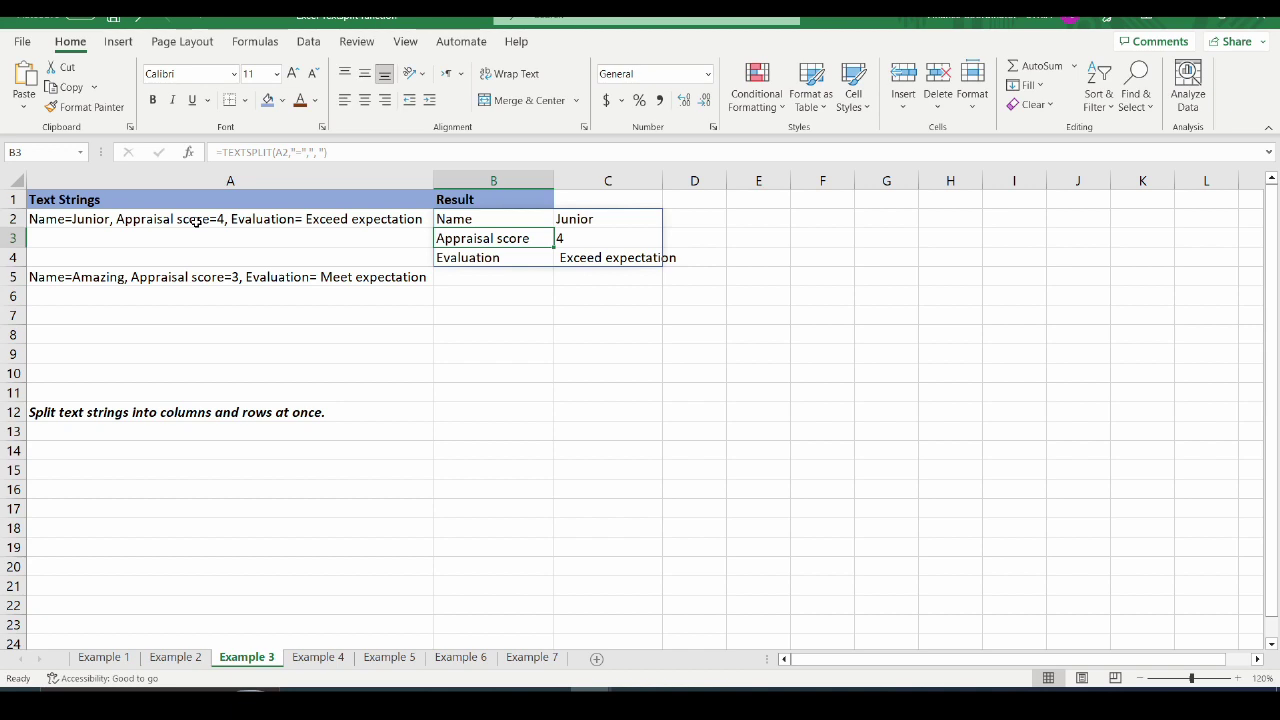
Verify the label/value pairs, including Appraisal and Evaluation, in B2:C4.
click(594, 218)
click(515, 239)
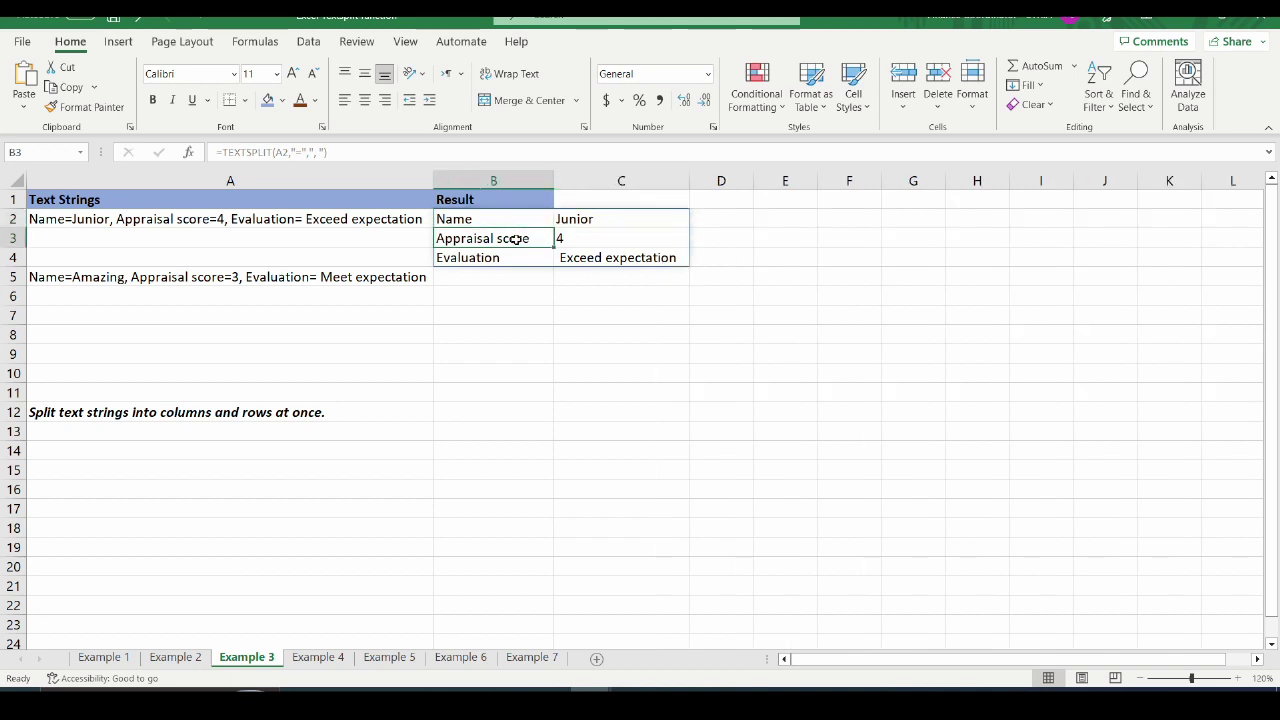
click(597, 238)
click(528, 252)
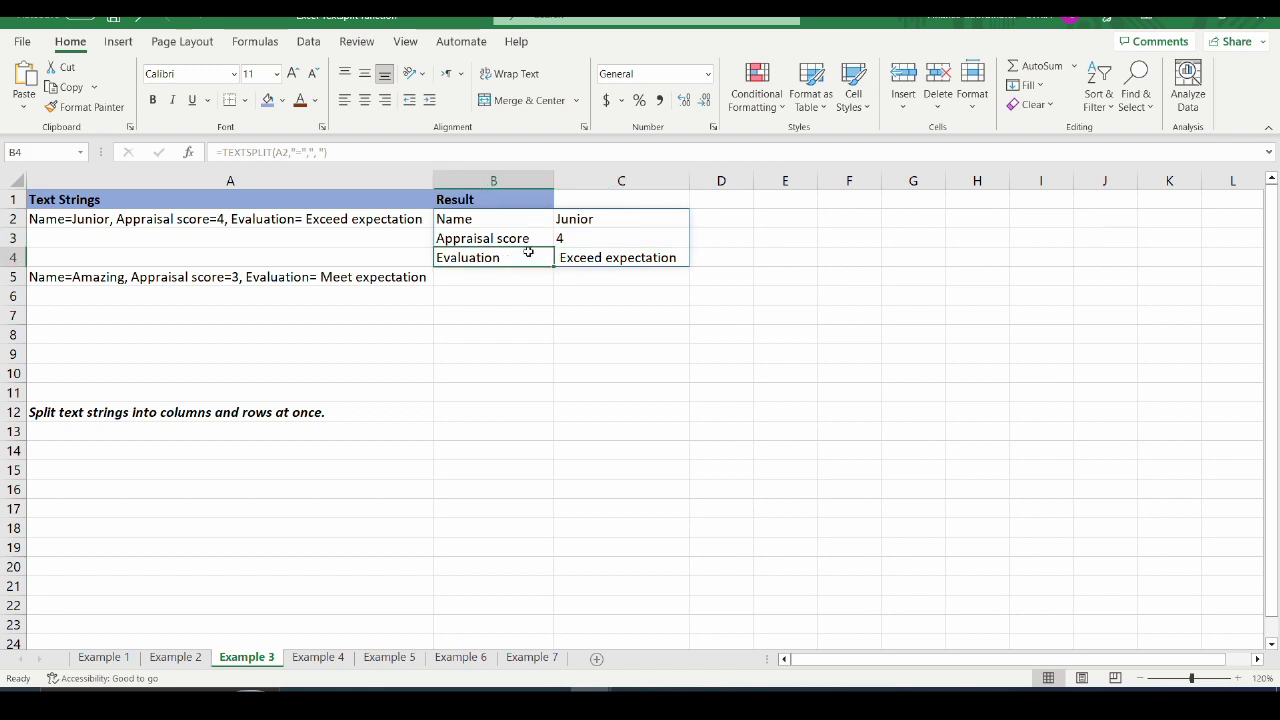
click(614, 257)
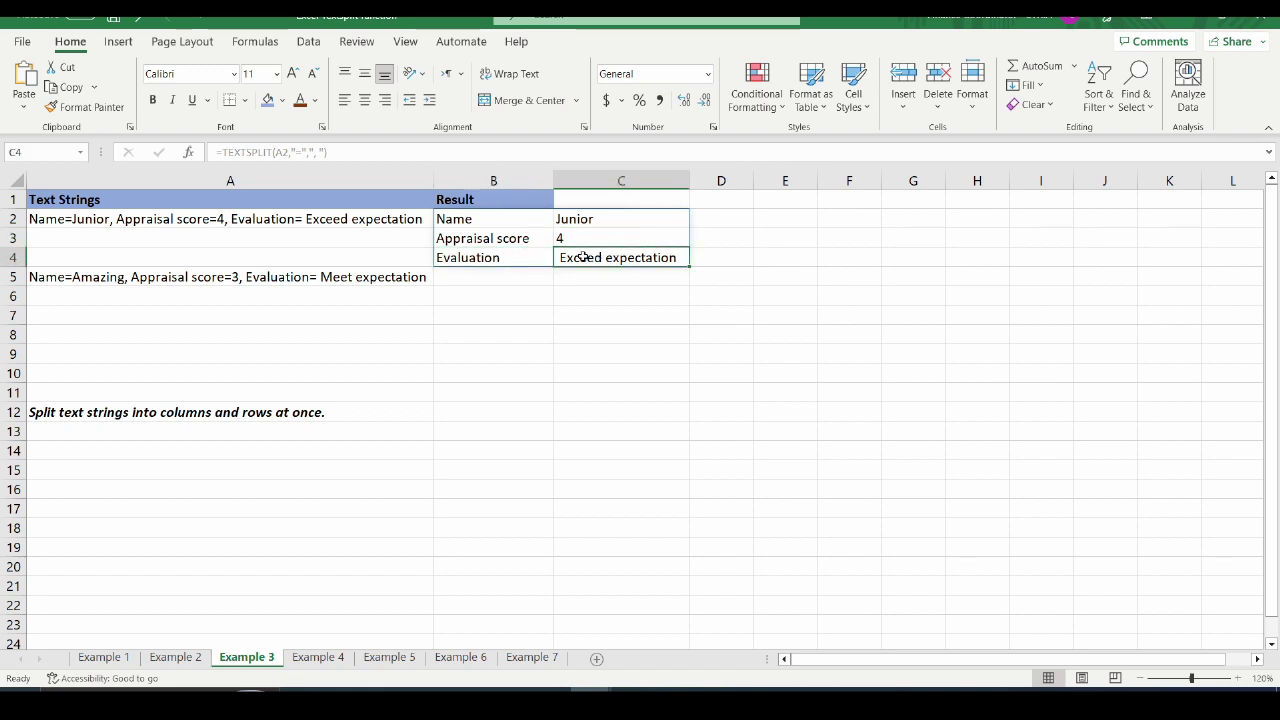
Copy B2's formula into B5 to split the second string from A5.
click(505, 220)
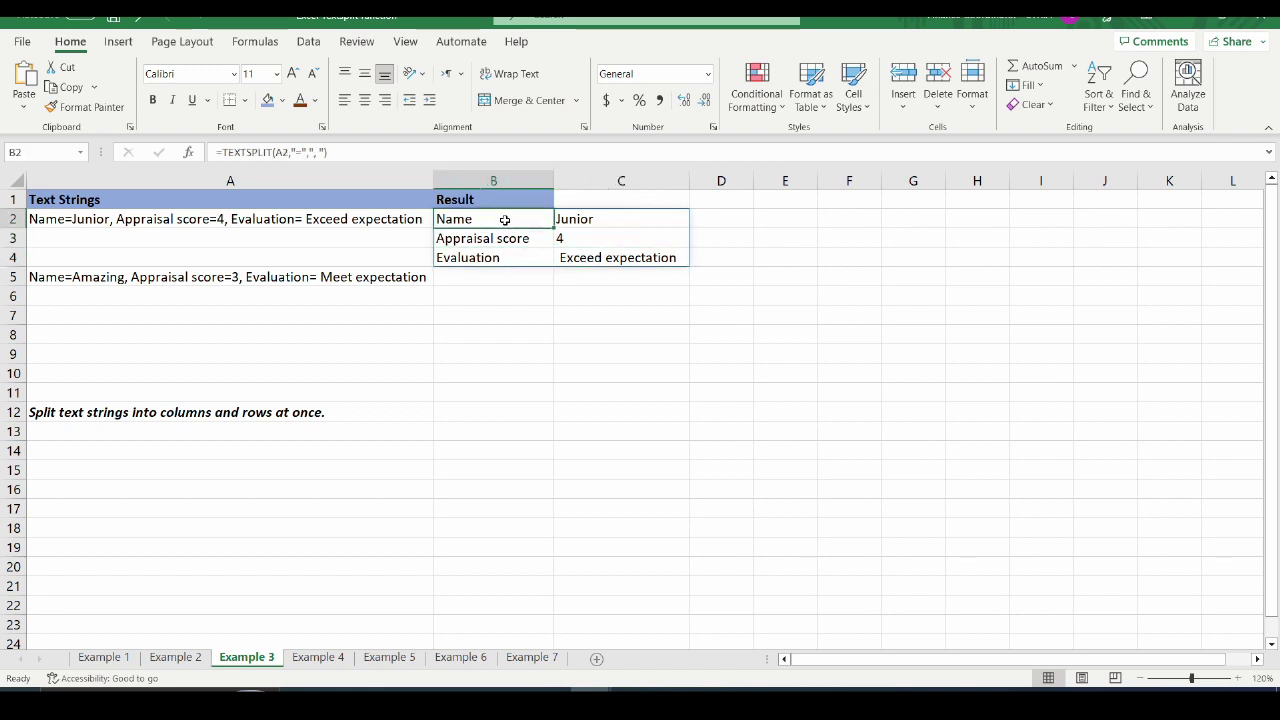
key(ctrl+c)
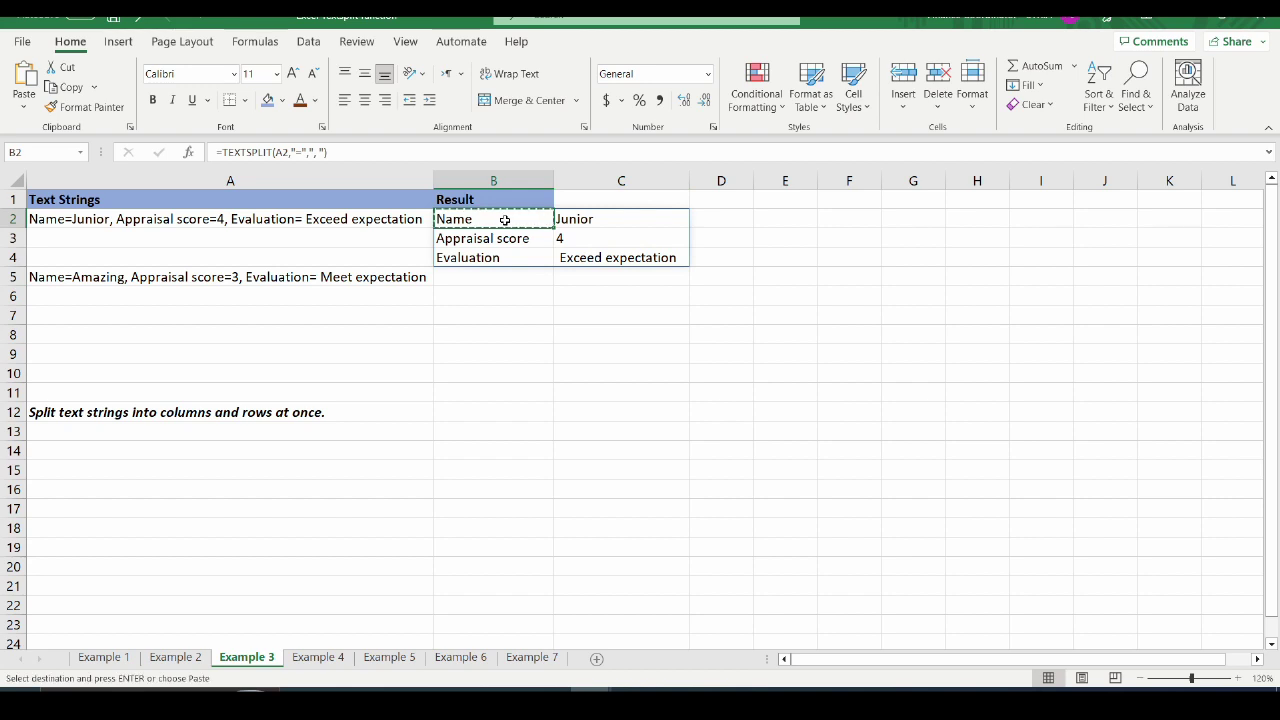
click(514, 277)
key(ctrl+v)
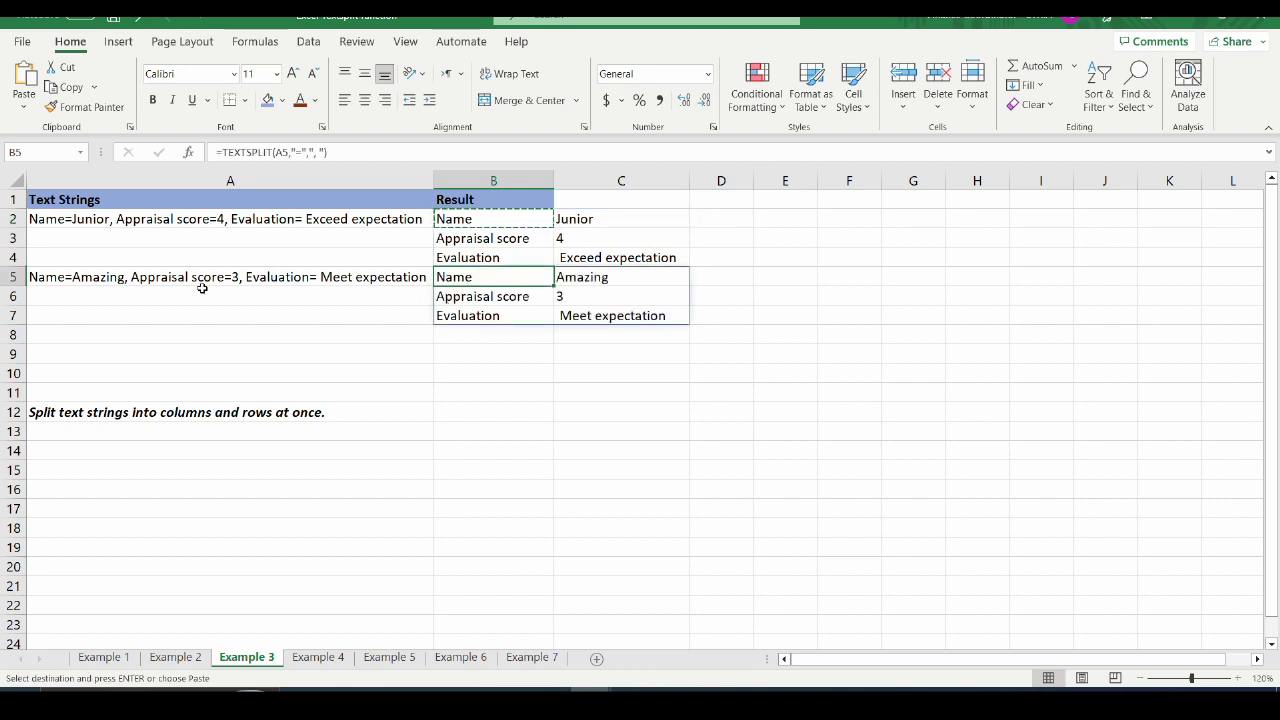
click(200, 288)
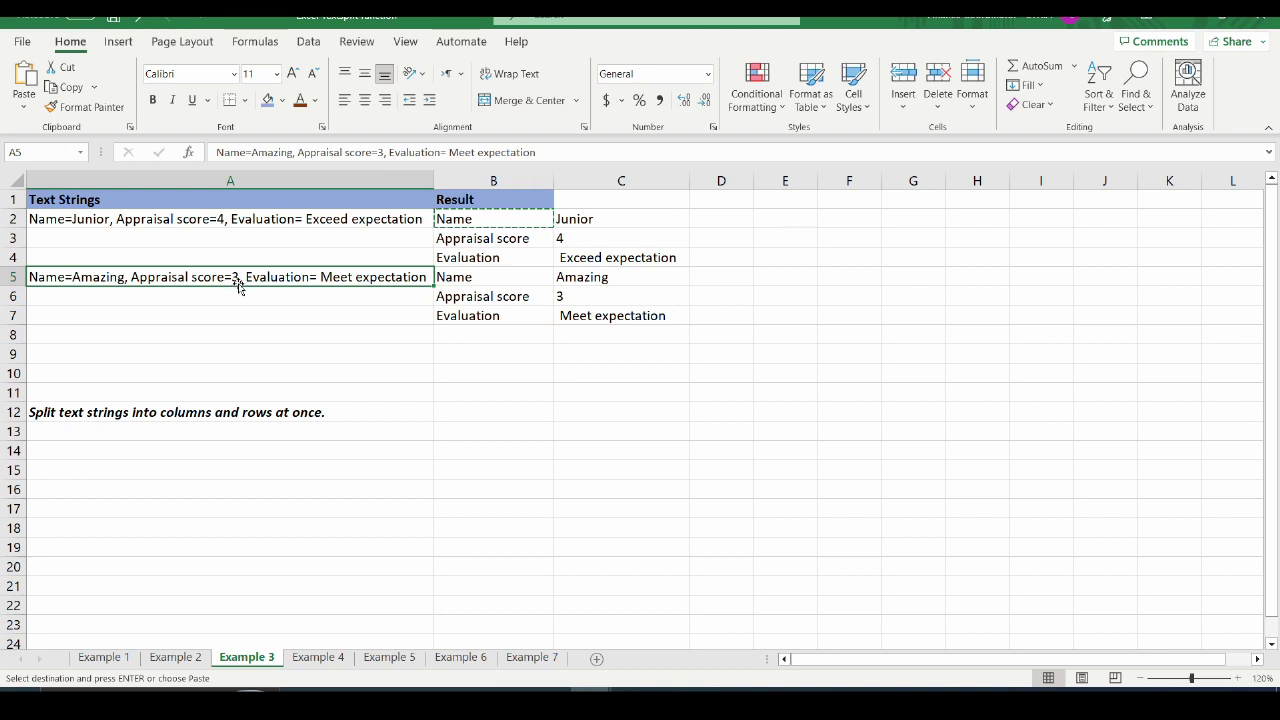
click(471, 316)
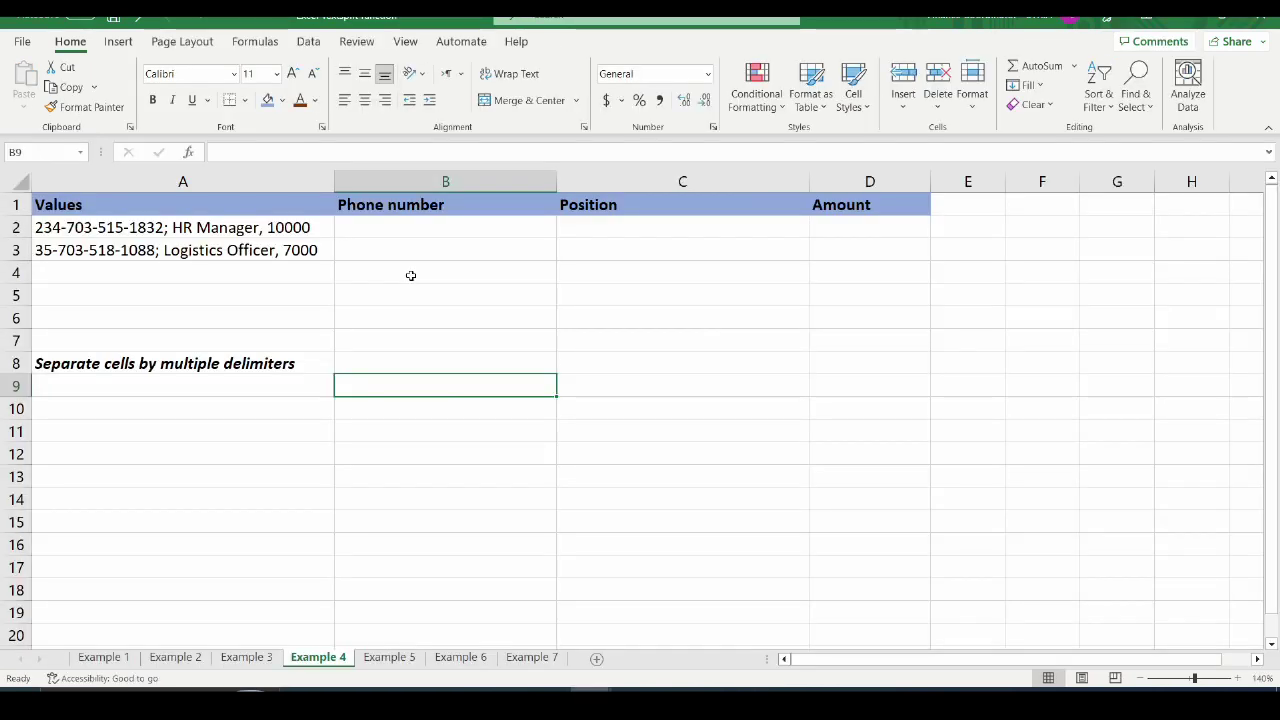
Examine the semicolon and comma separators in A2's text, then select B2.
click(158, 233)
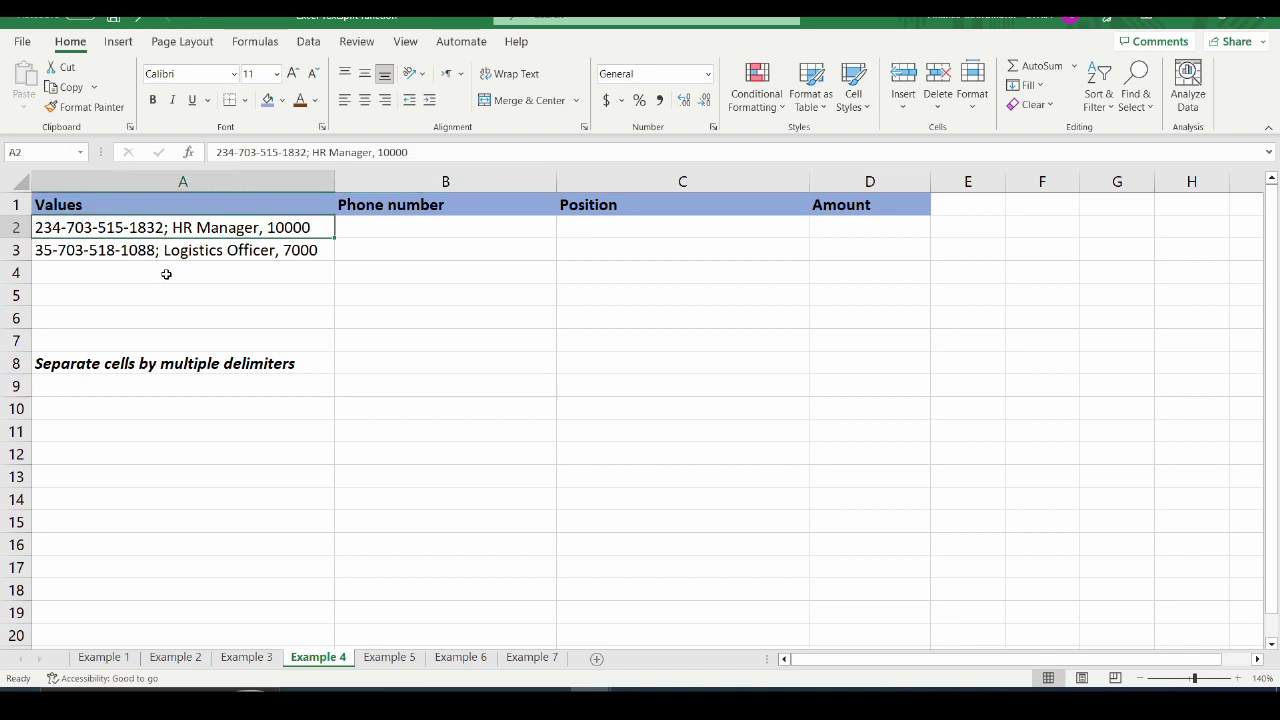
click(307, 152)
click(373, 152)
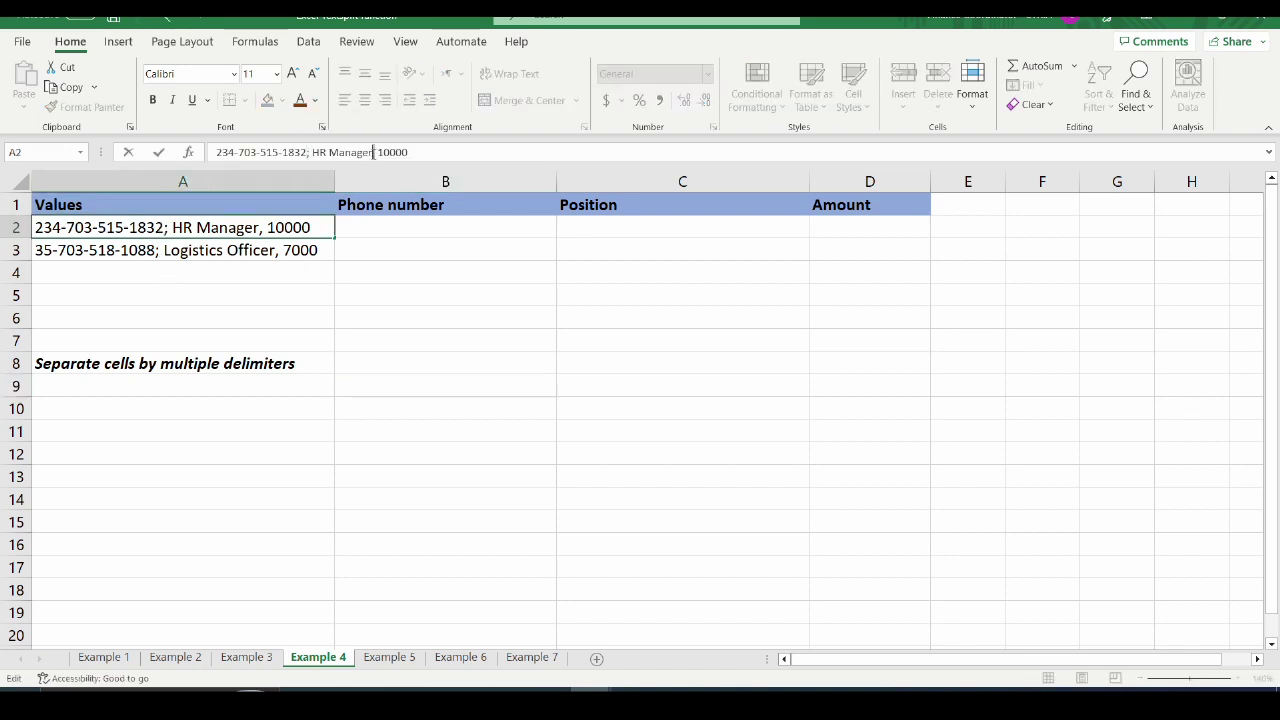
click(379, 234)
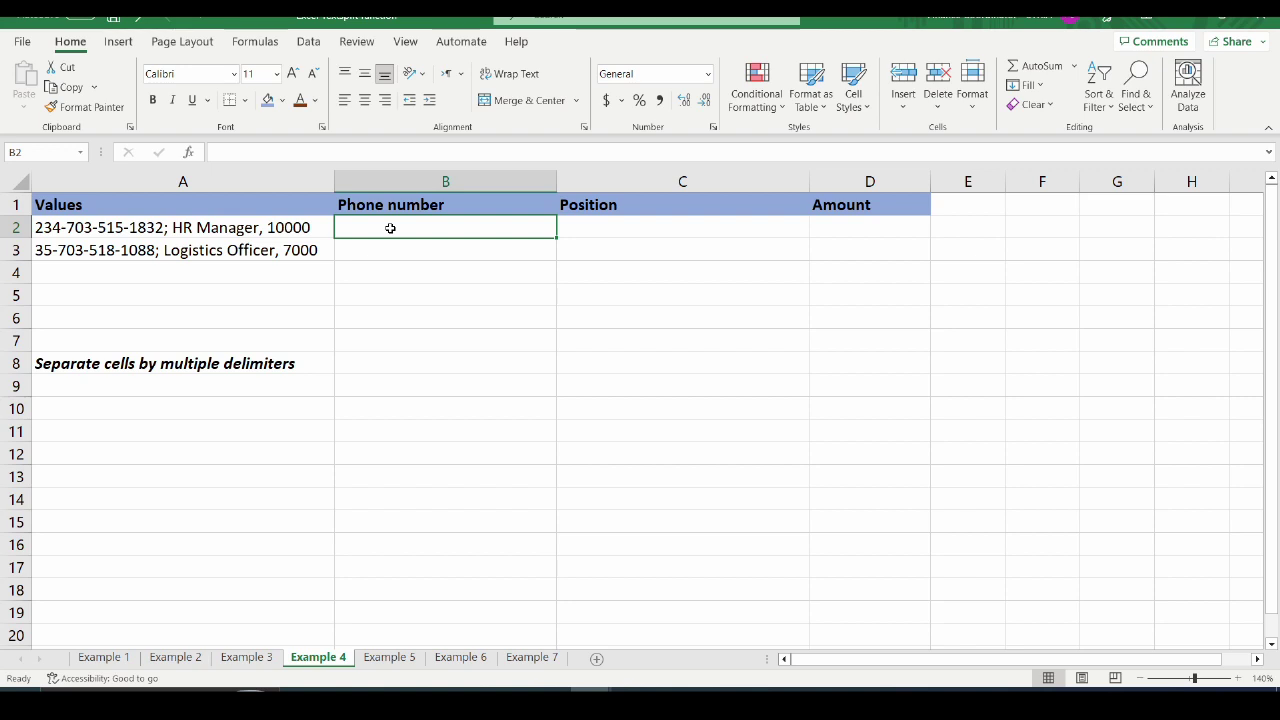
Enter =TEXTSPLIT(A2,{";",","}) in B2, spilling the phone number, HR Manager and 10000.
text(=TE)
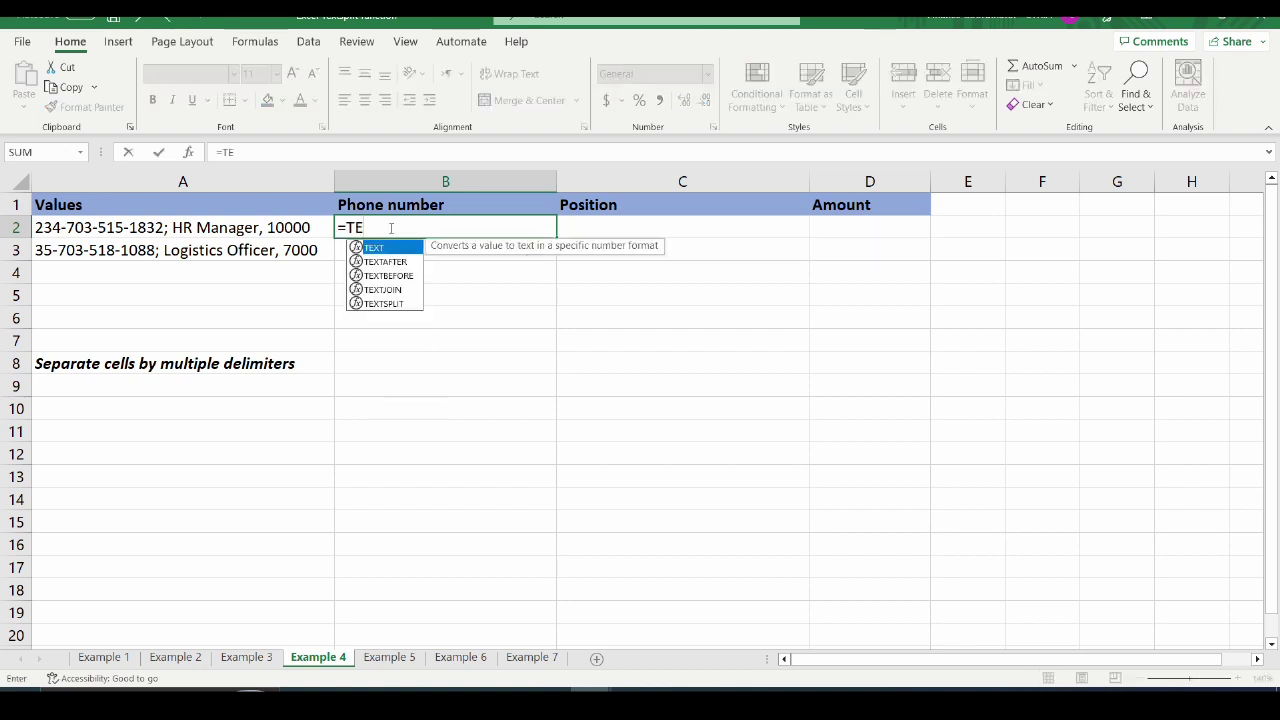
text(XTSPLIT()
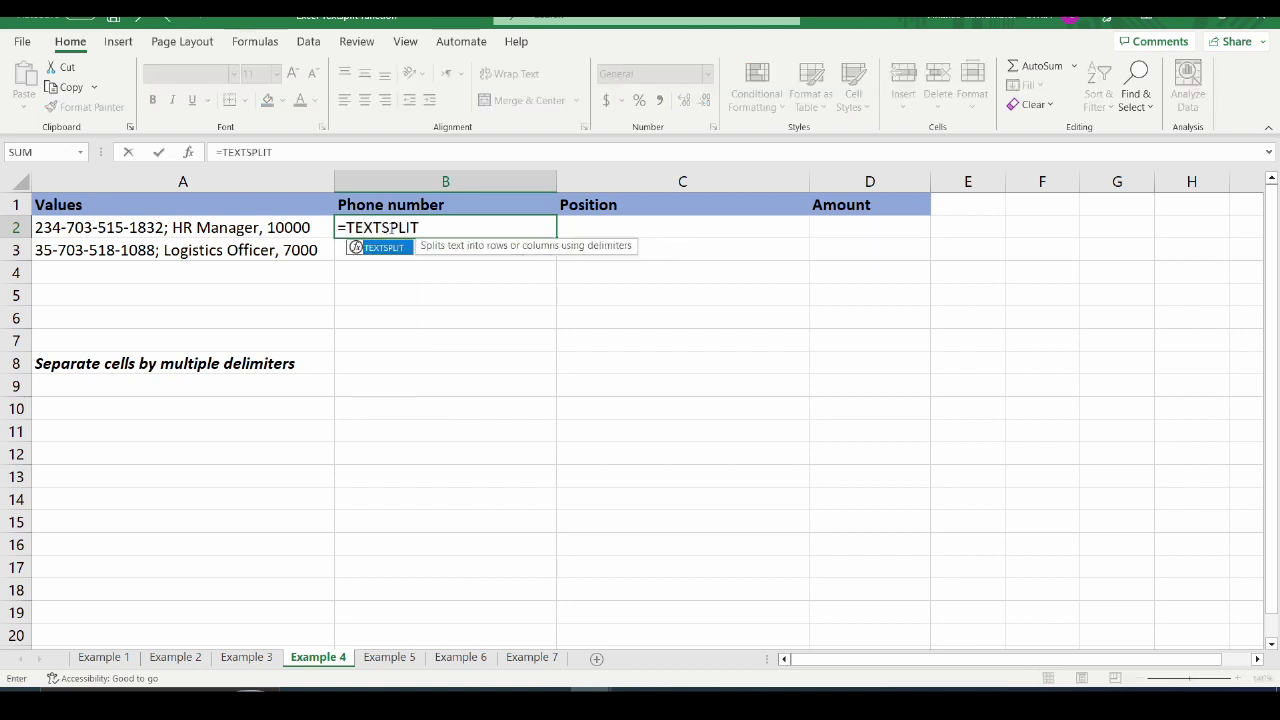
click(268, 233)
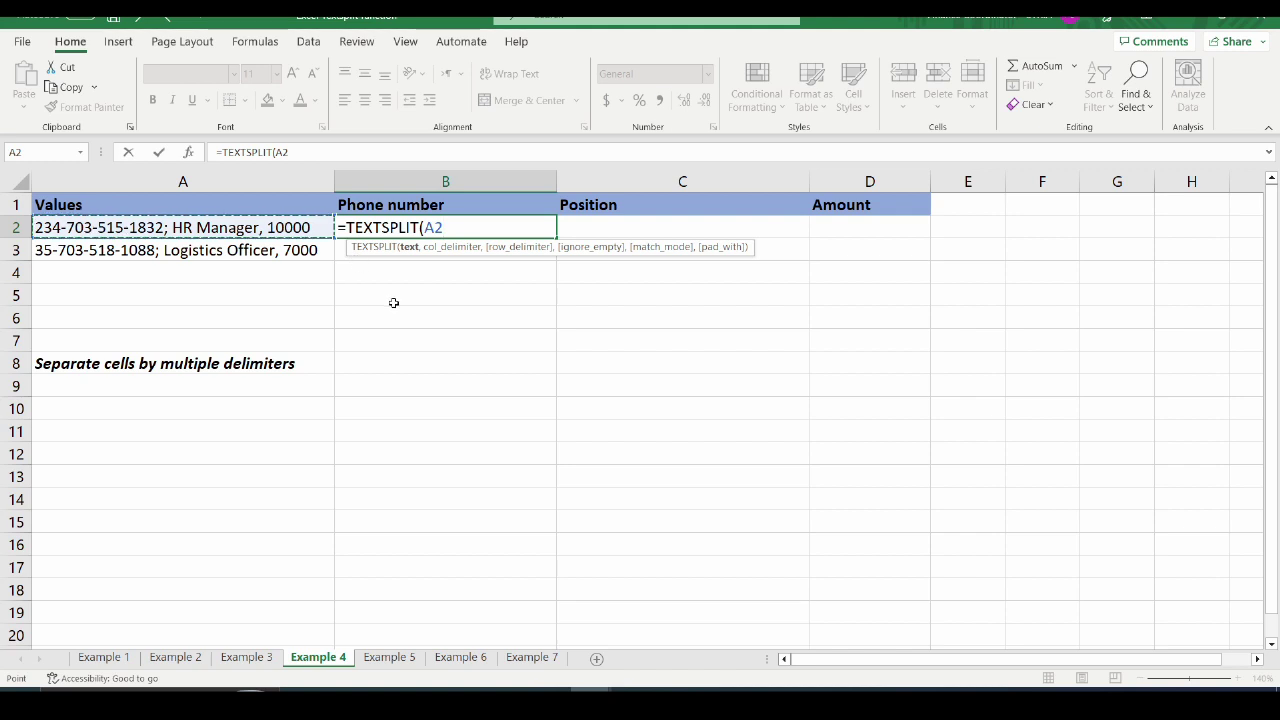
text(,)
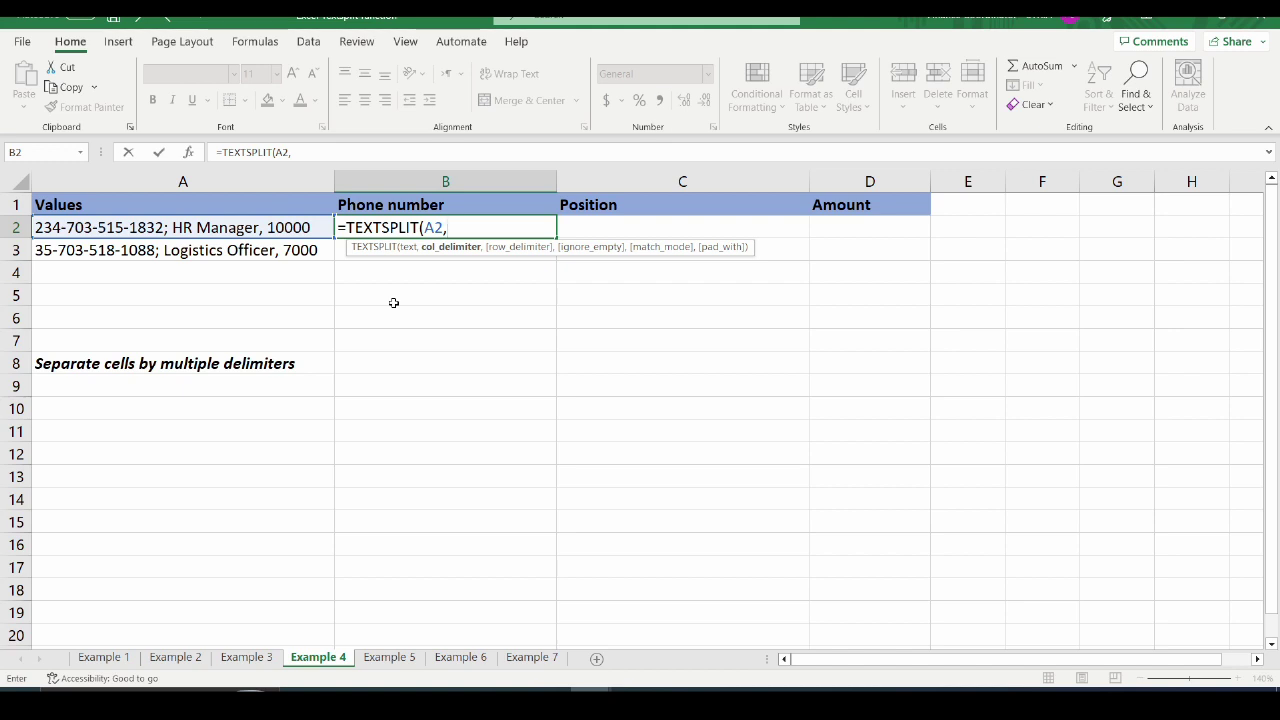
text({";",","},)
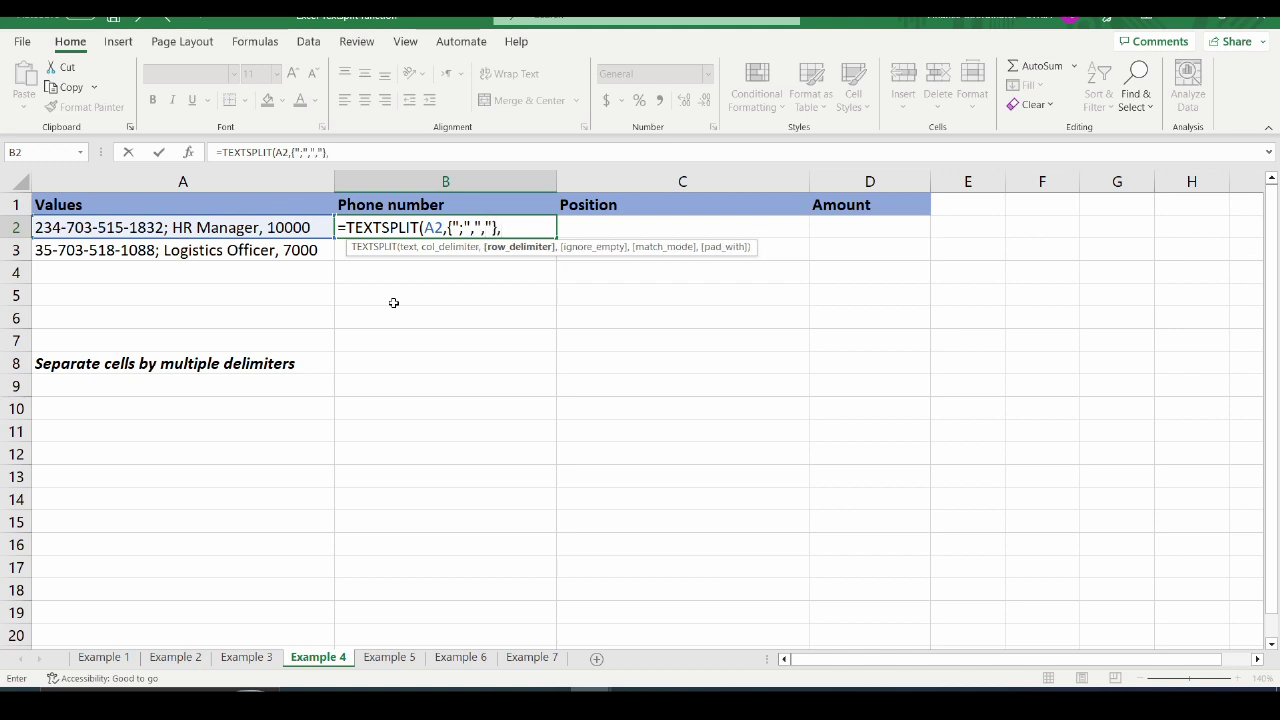
key(BackSpace)
text())
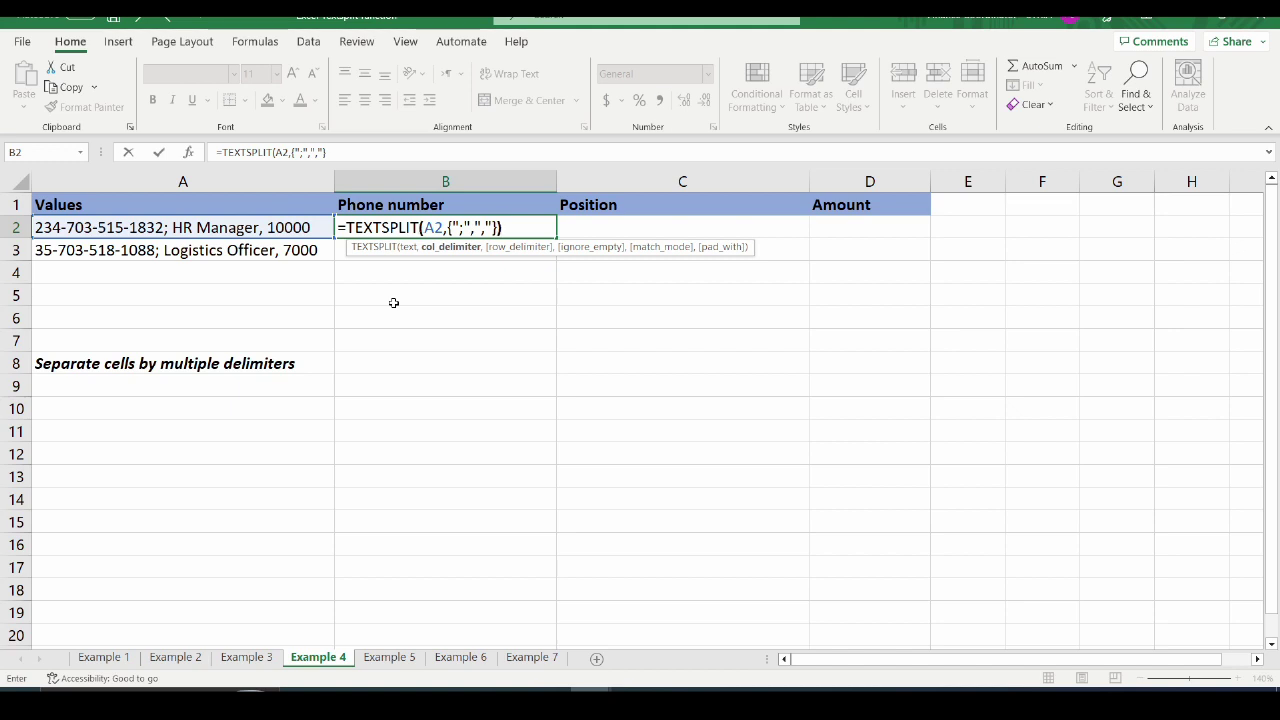
key(Return)
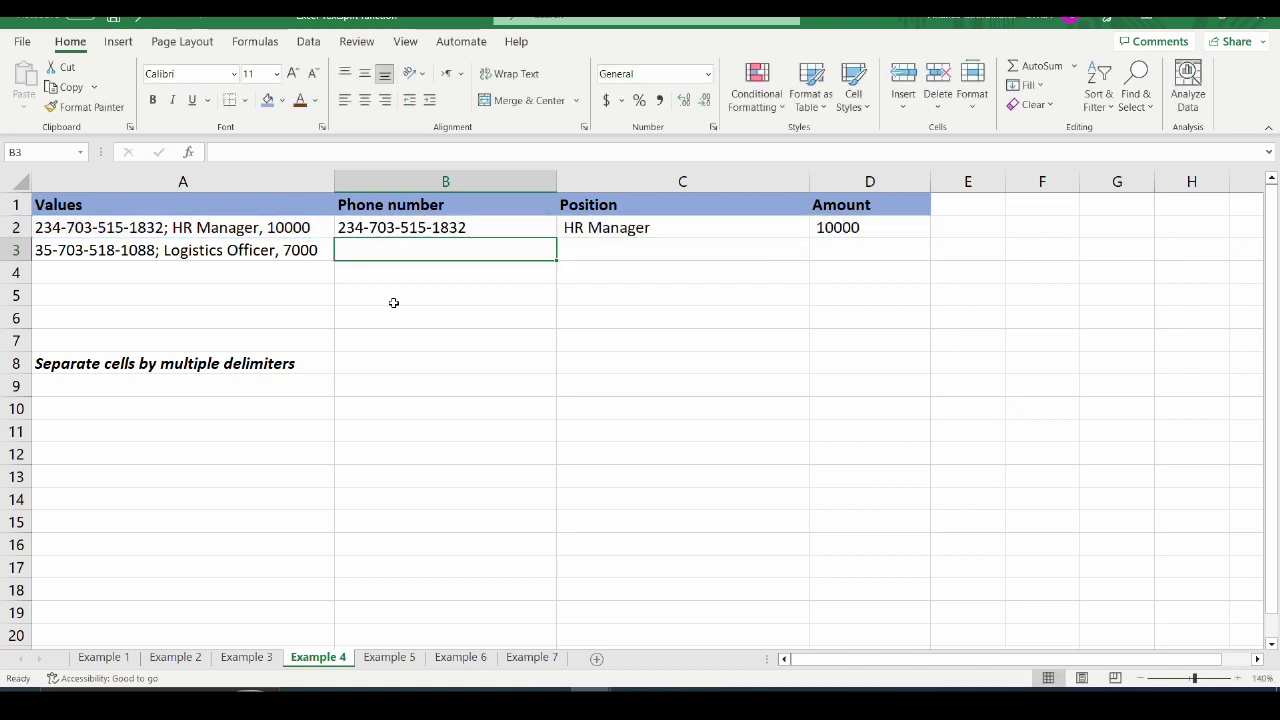
Wrap B2's formula as =TRIM(TEXTSPLIT(A2,{";",","})) to remove stray spaces.
click(494, 228)
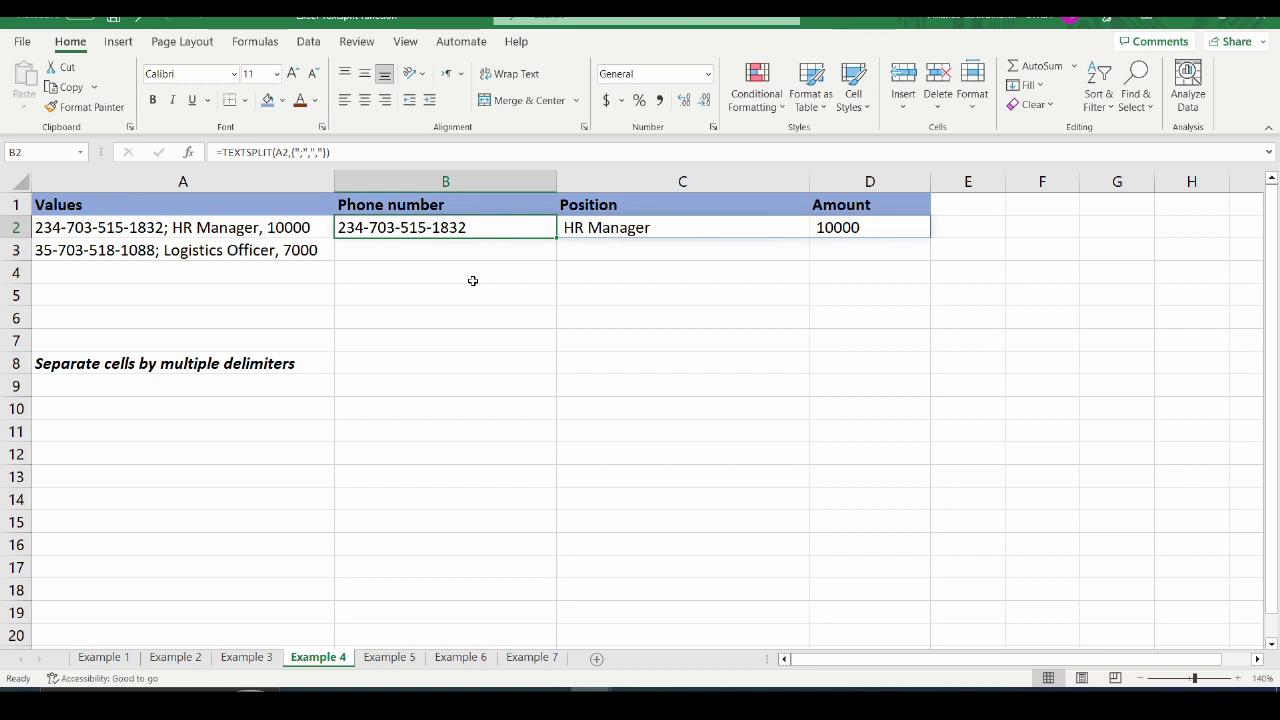
click(572, 229)
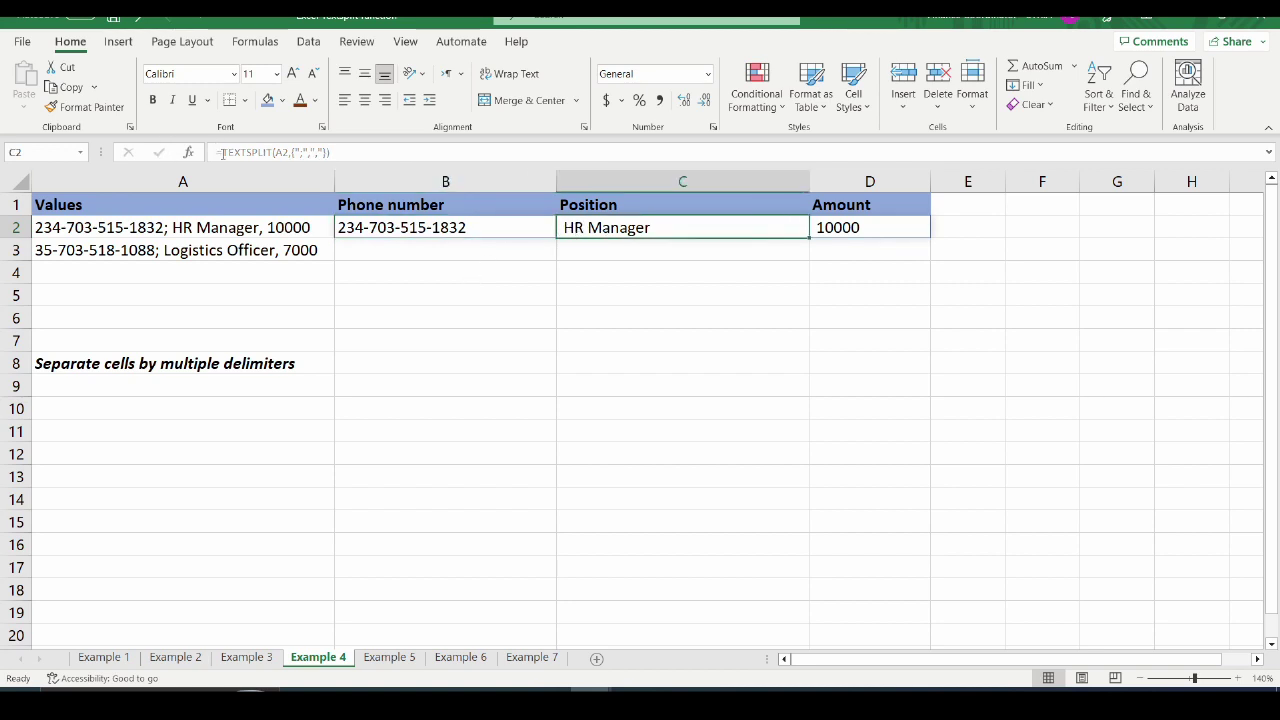
click(420, 227)
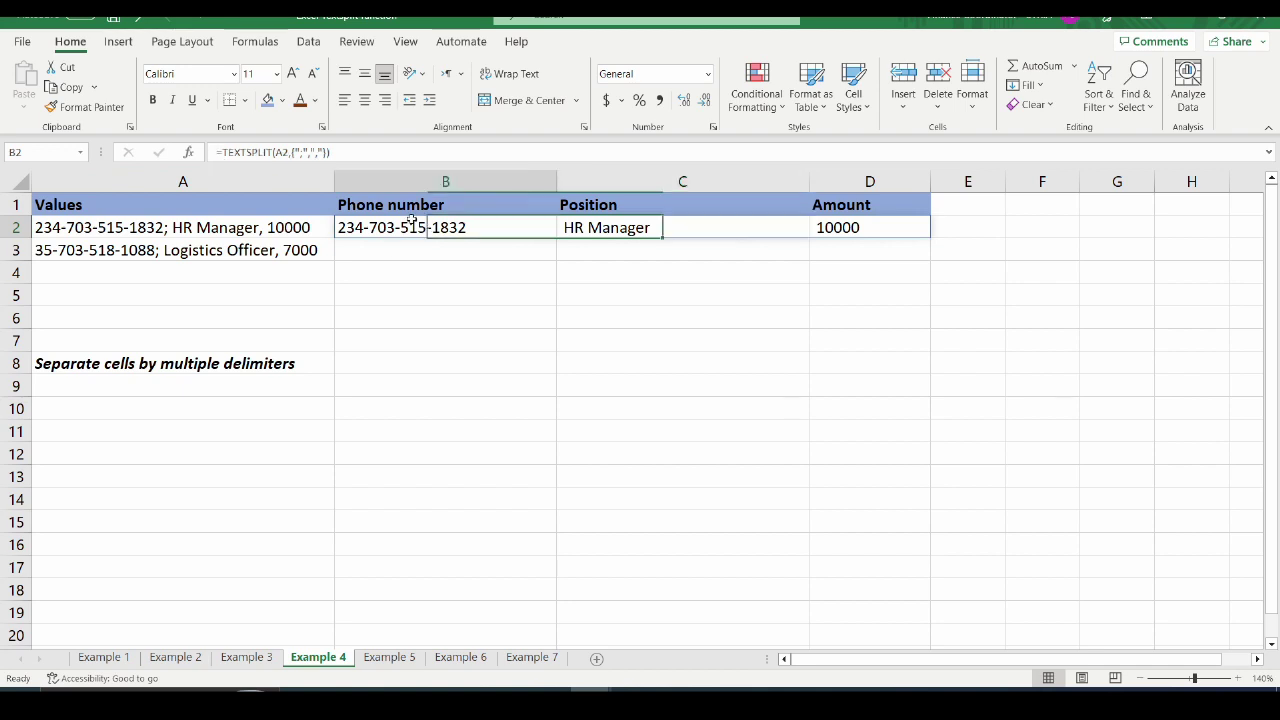
click(224, 151)
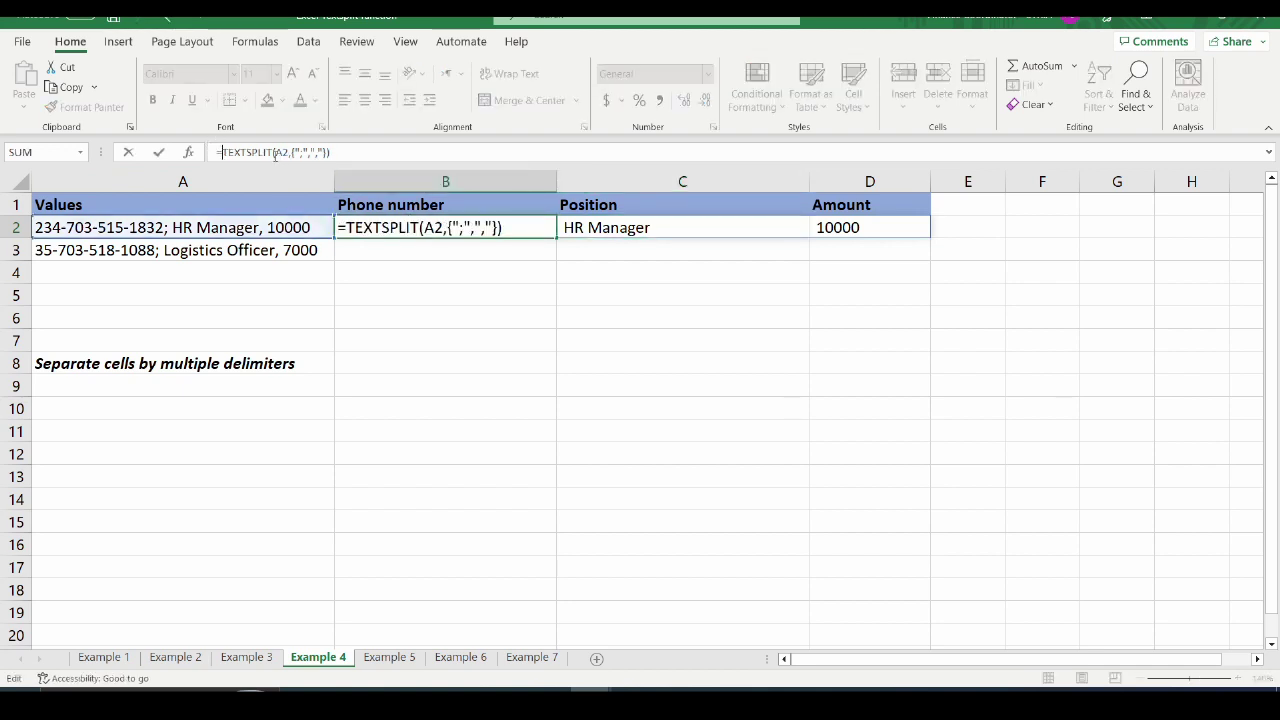
text(TRIM()
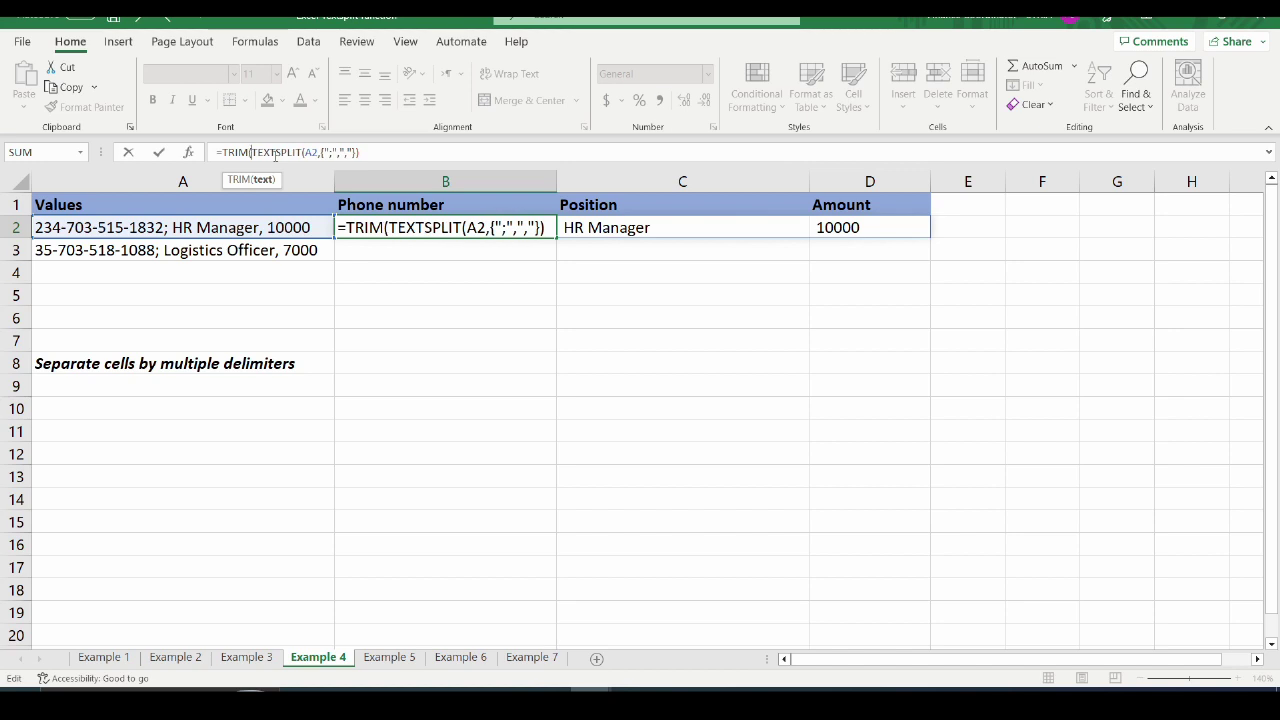
key(End)
text())
Fill the trimmed formula down to row 3 to split the second Values string.
click(578, 242)
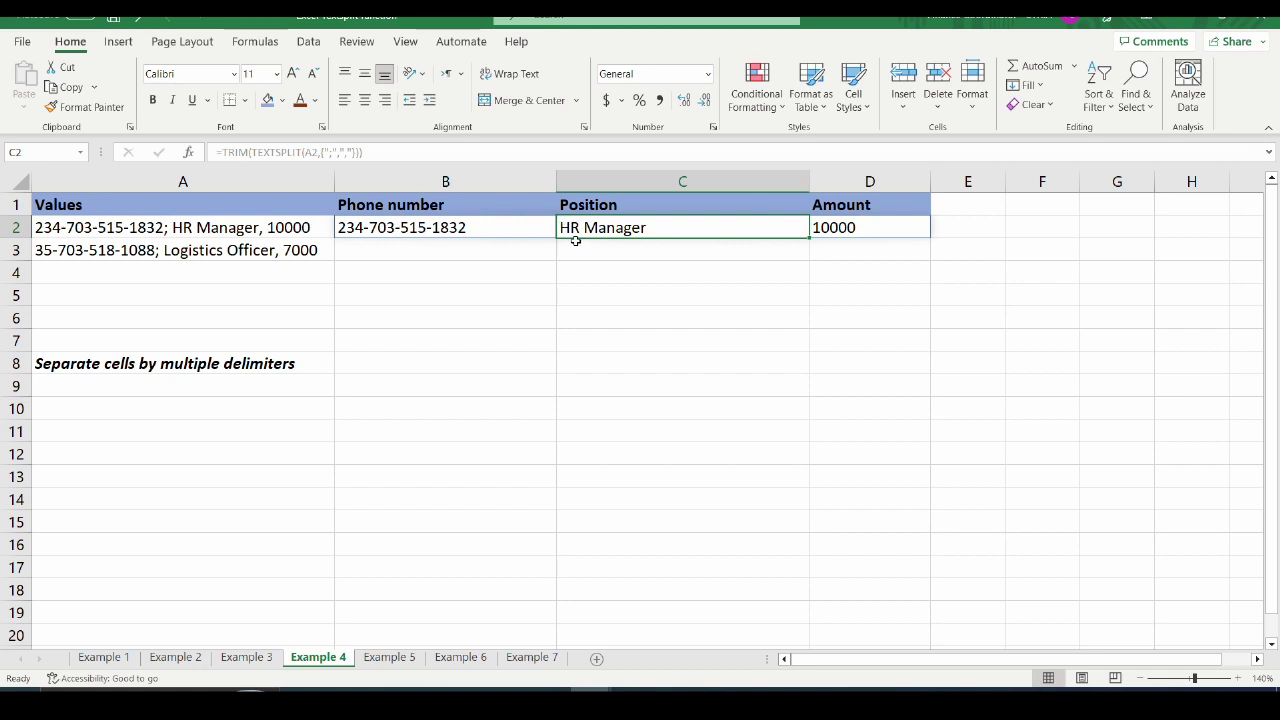
click(510, 228)
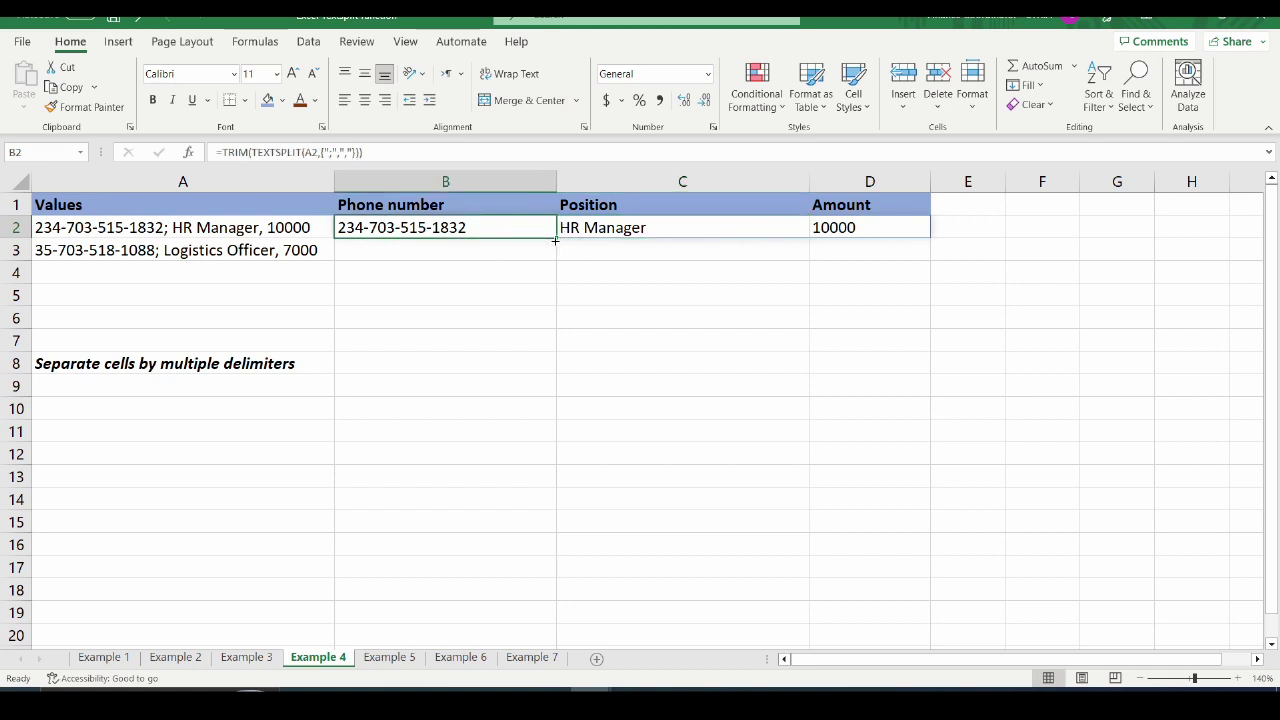
drag(555, 241, 548, 257)
click(517, 251)
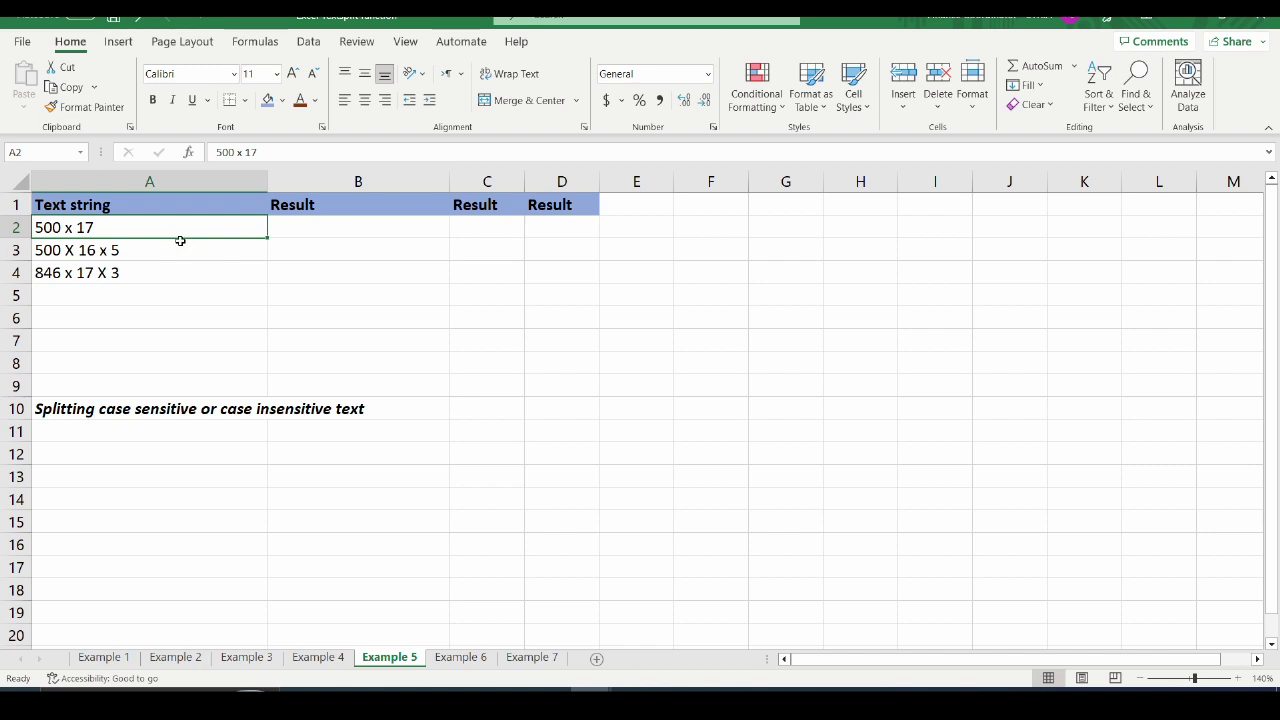
On the Example 5 sheet, look over the mixed-case strings and select the first Result cell, B2.
click(130, 252)
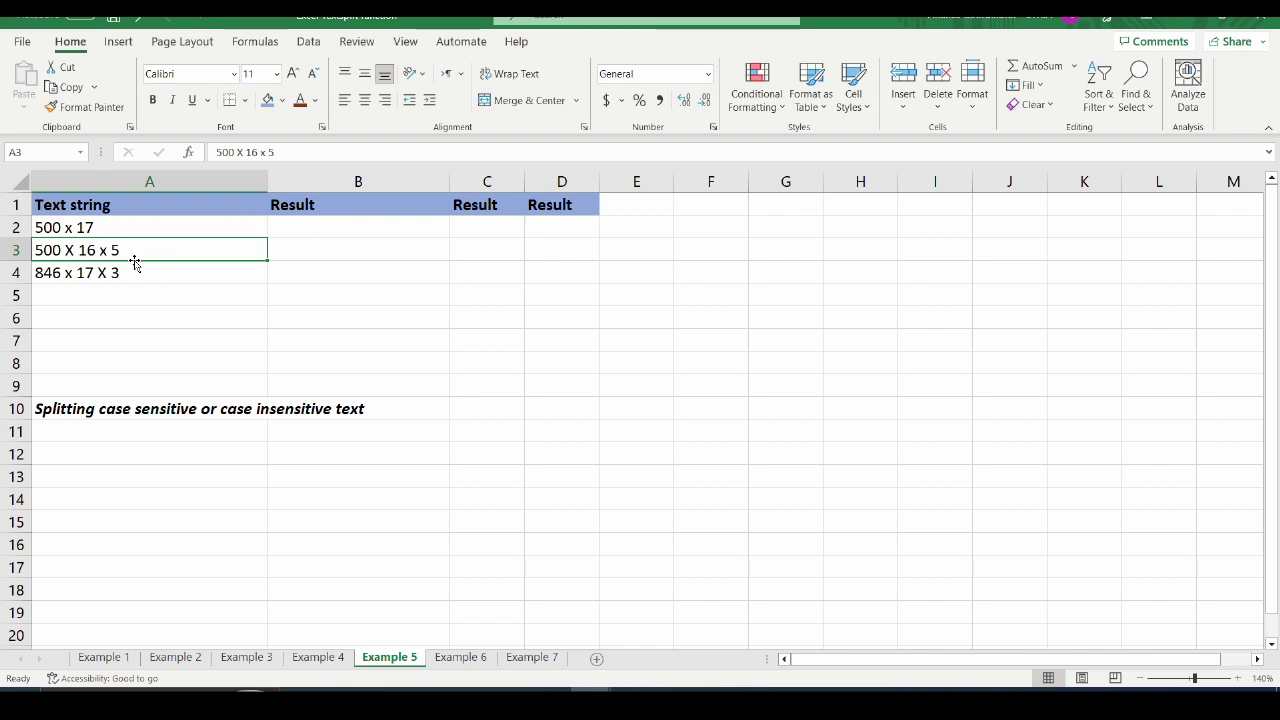
click(294, 228)
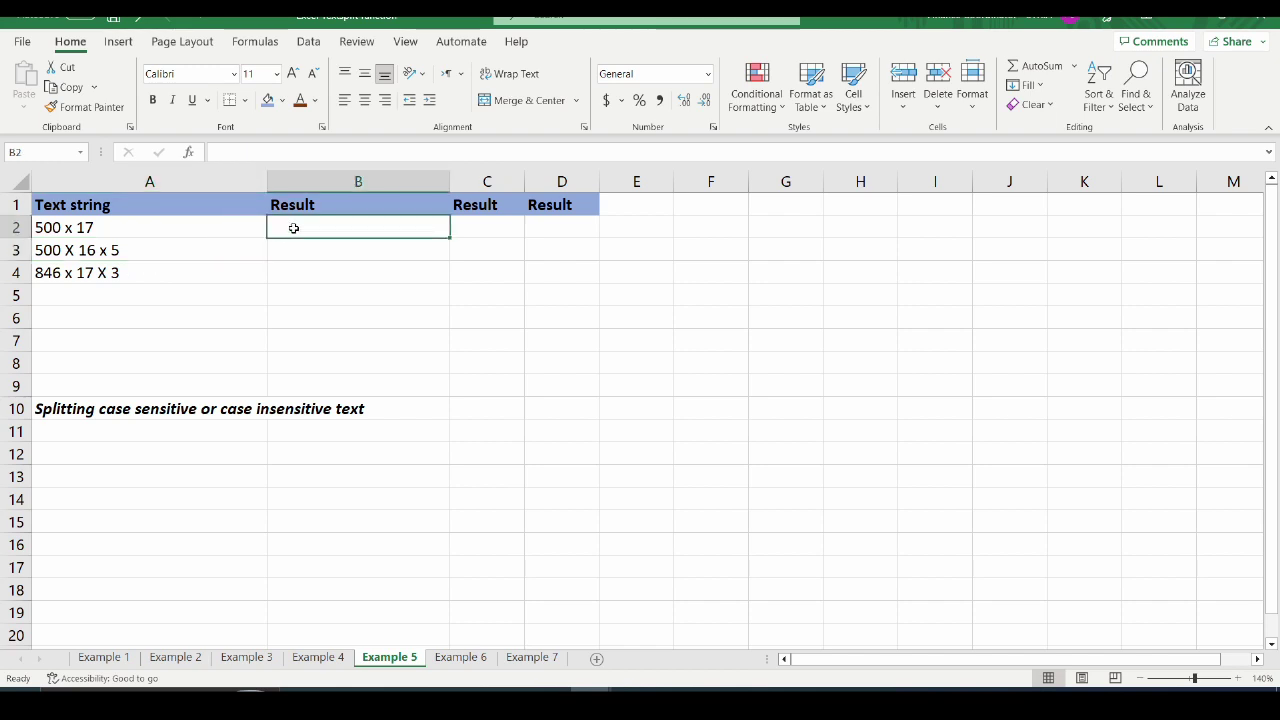
Enter =TEXTSPLIT(A2,"x") in B2 with a lowercase x delimiter, spilling 500 and 17.
text(=)
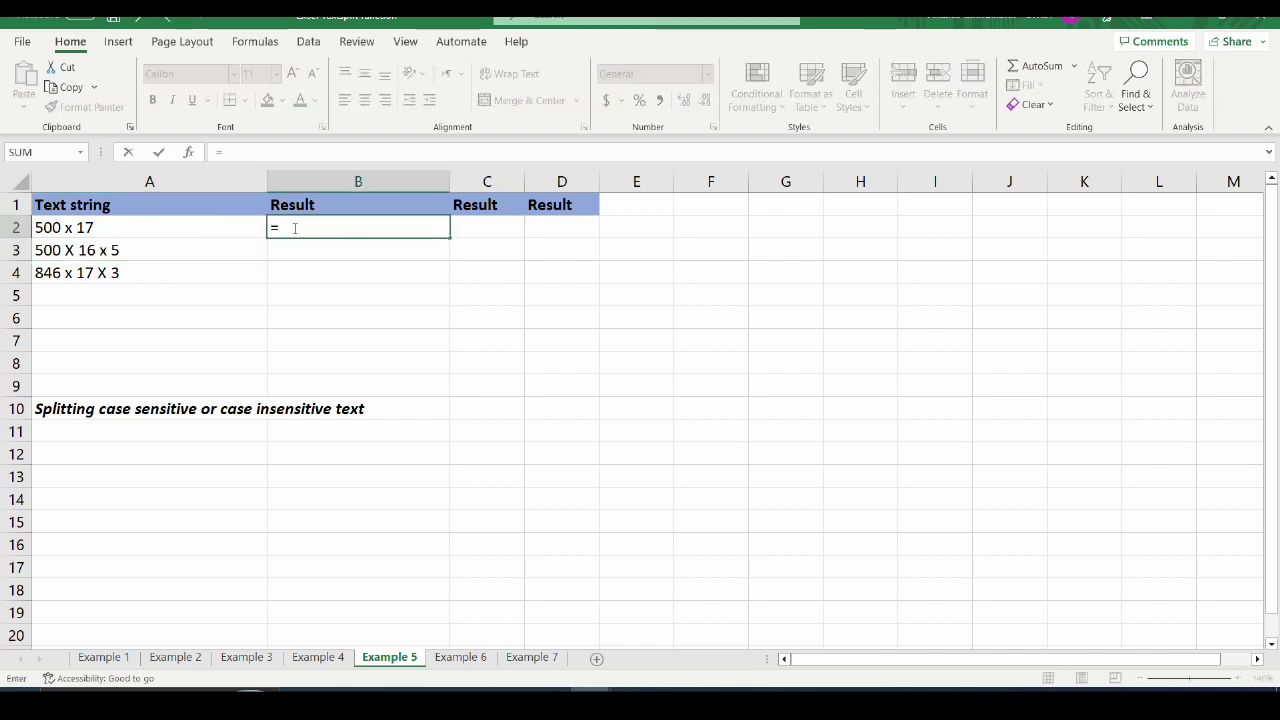
text(TEXTSPLIT)
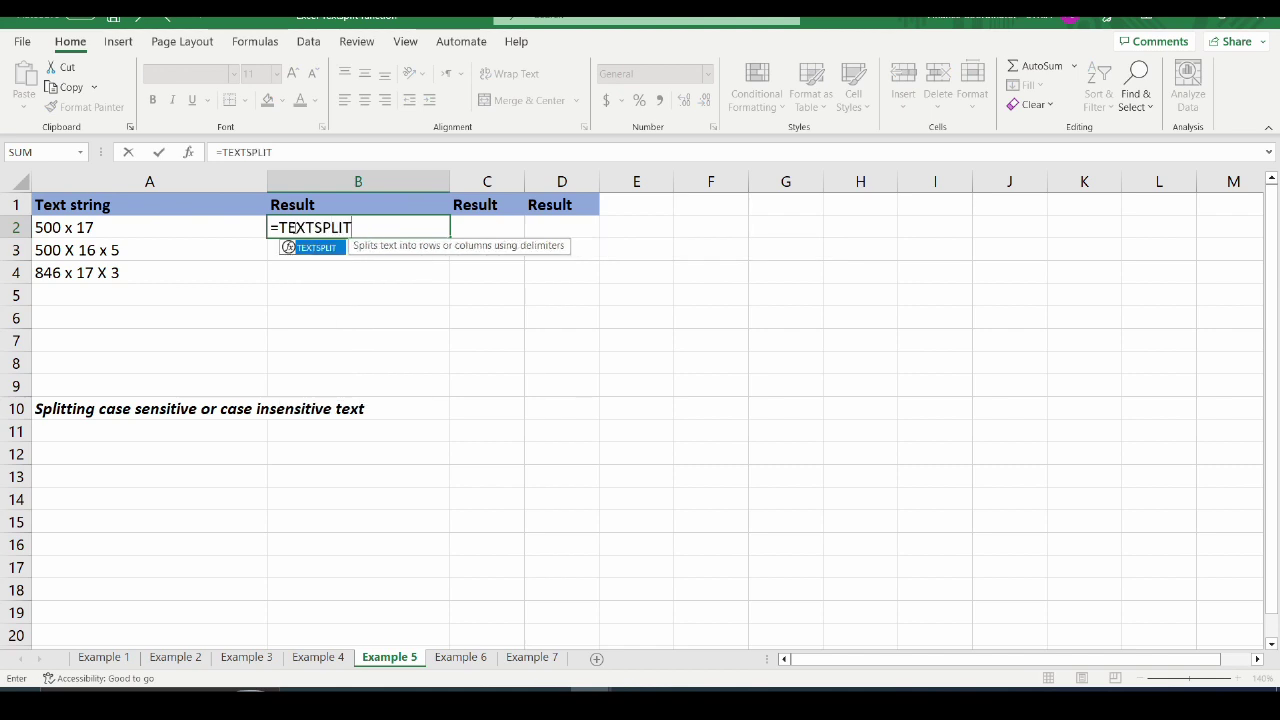
text(()
click(120, 229)
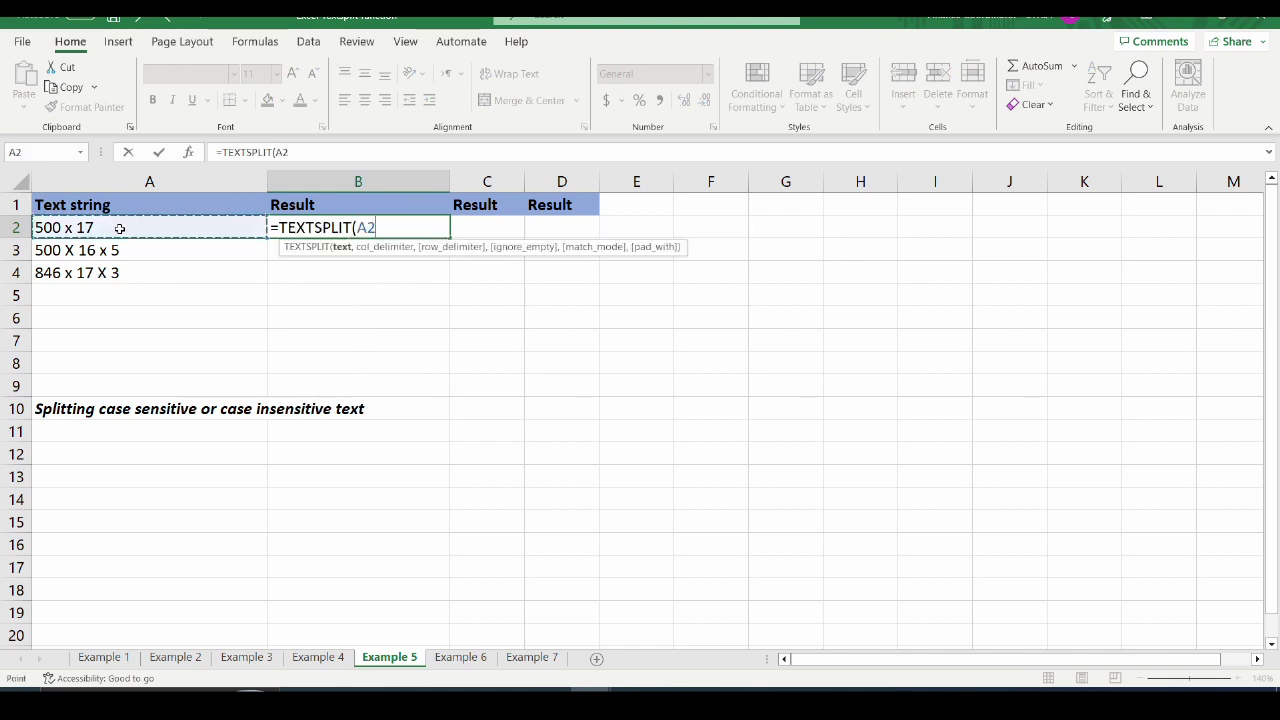
text(,)
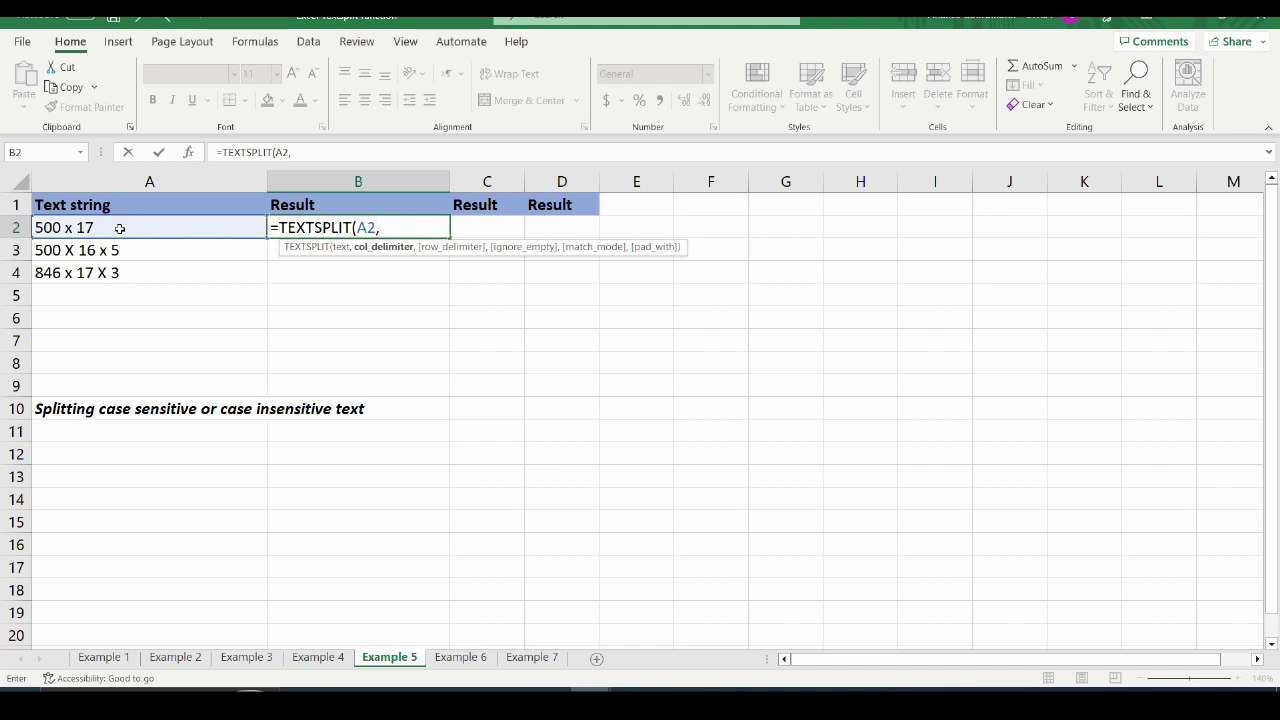
text("X)
key(BackSpace)
text(X)
key(BackSpace)
text(x"))
key(Return)
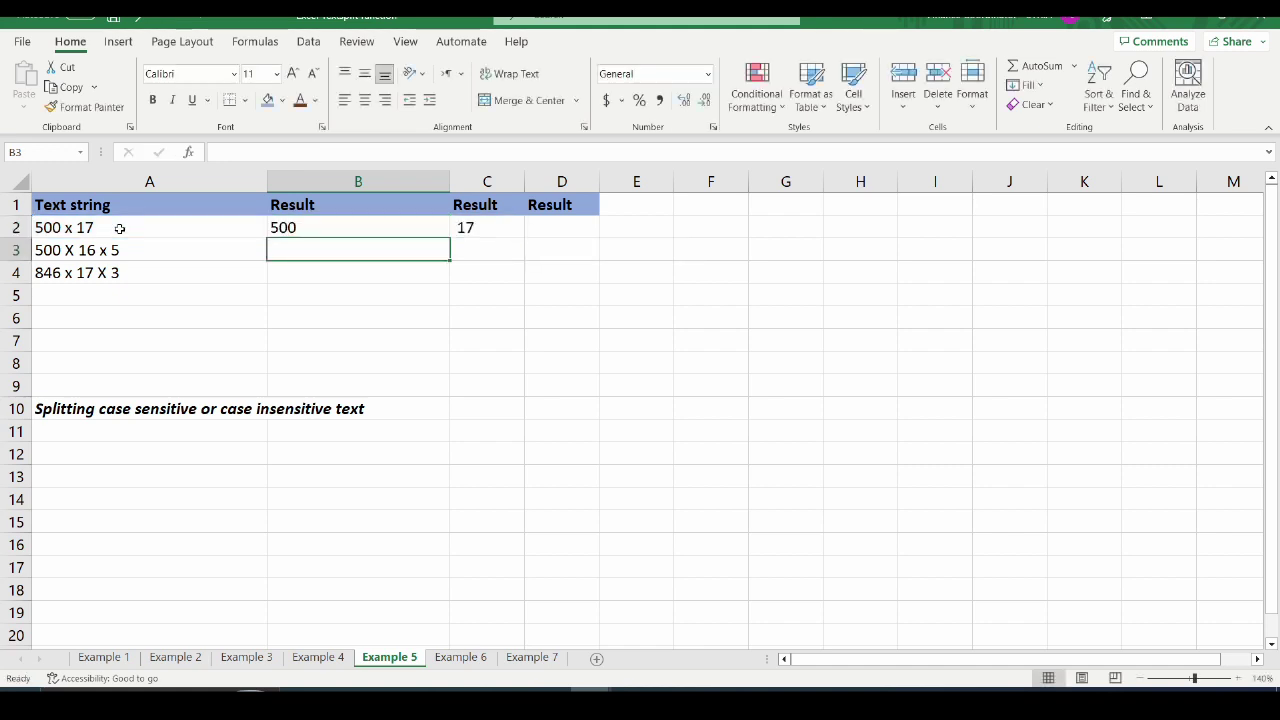
click(316, 222)
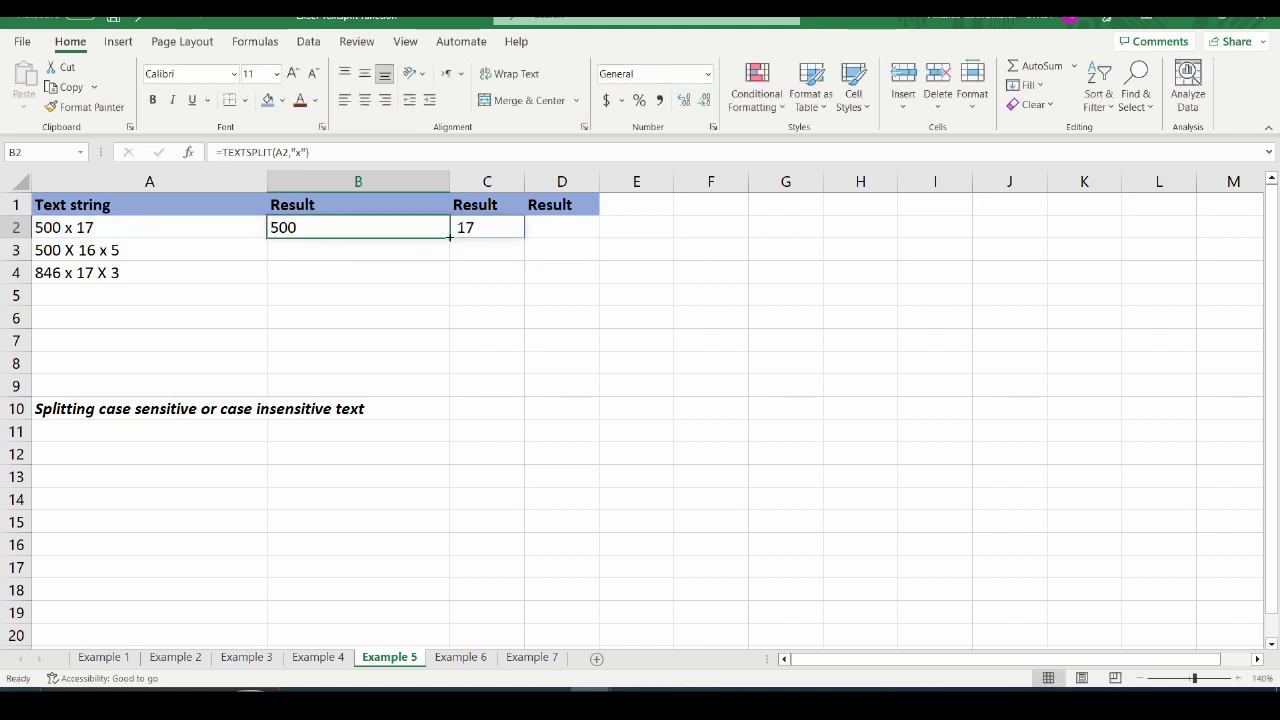
Copy the B2 split formula down to rows 3–4 and compare the partly unsplit results.
drag(450, 239, 446, 274)
click(383, 265)
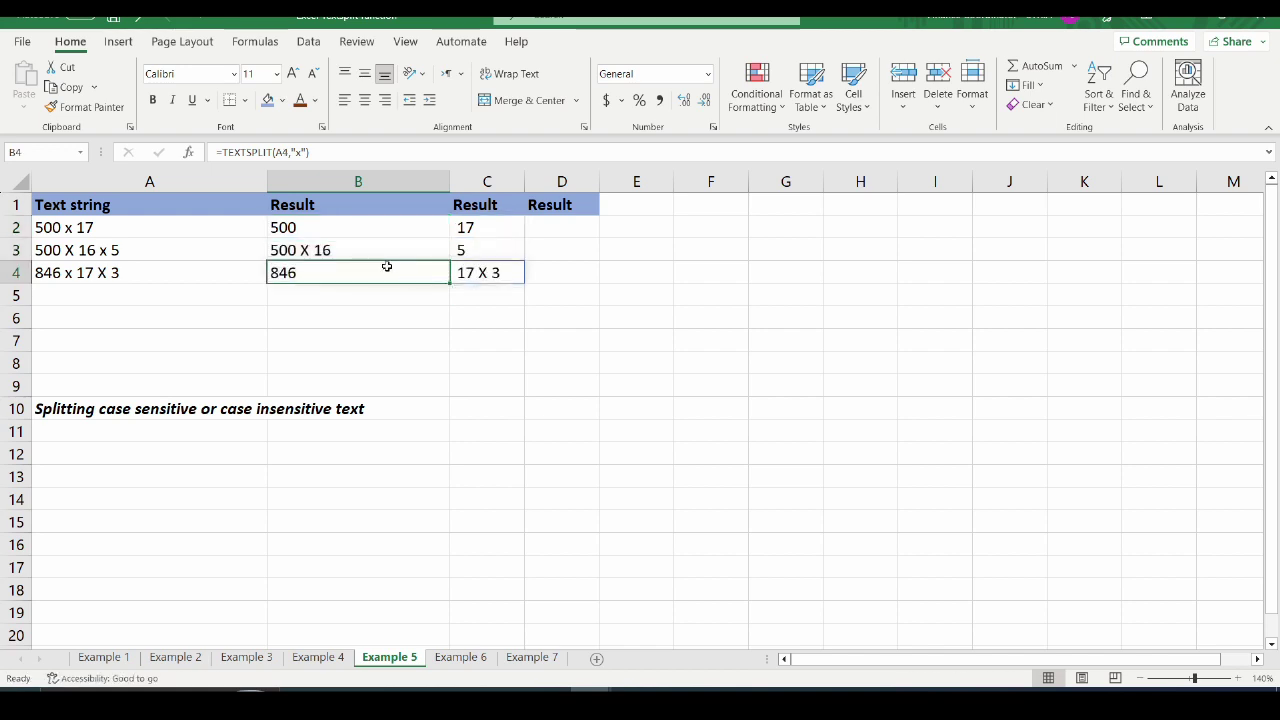
click(362, 248)
click(363, 222)
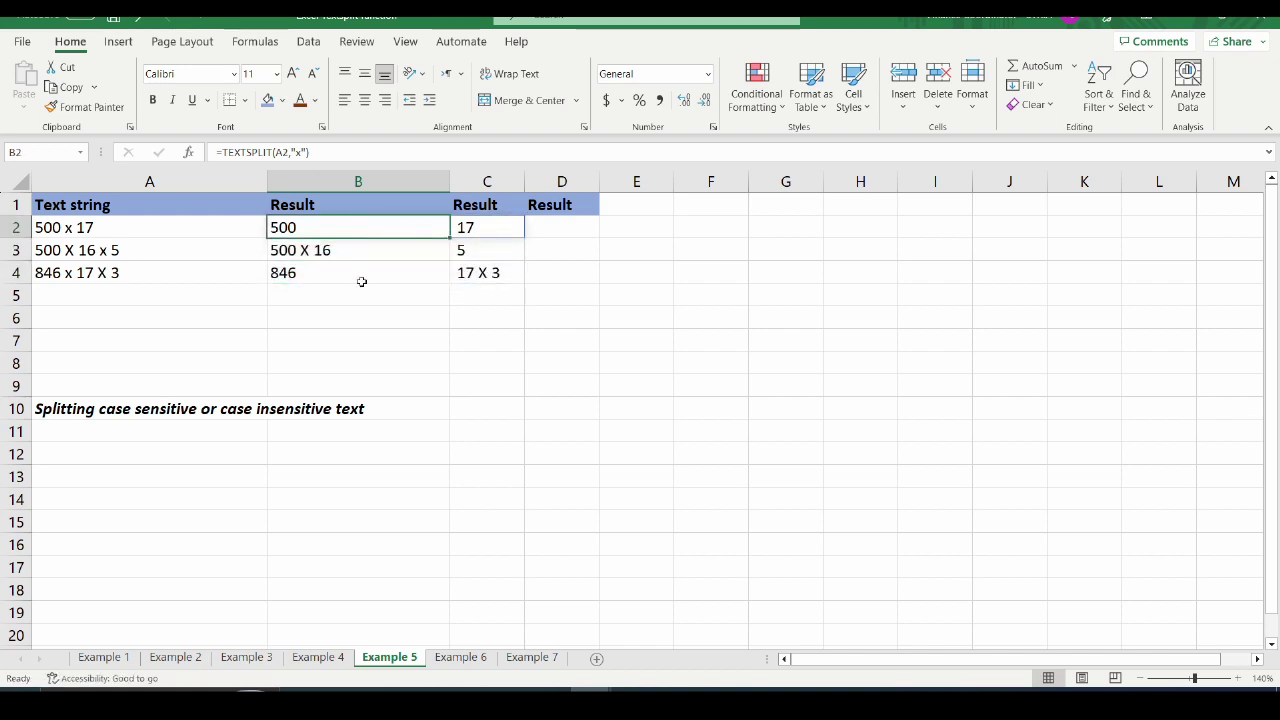
click(355, 252)
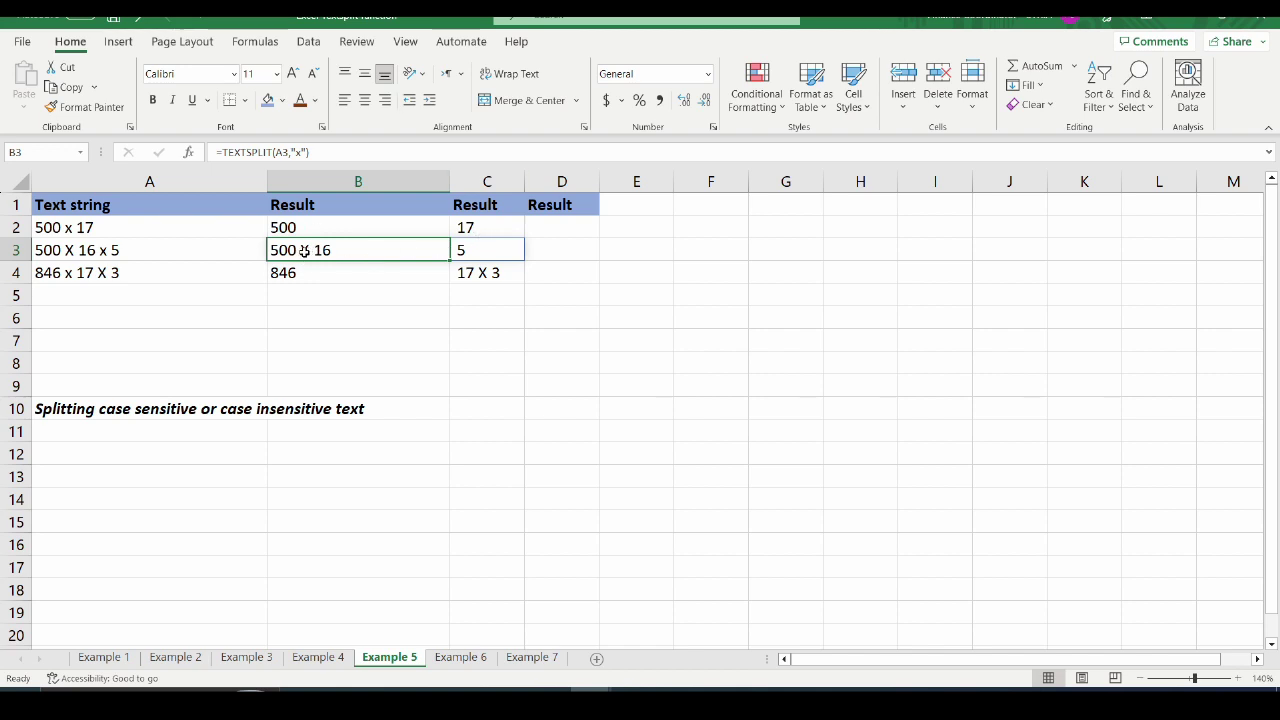
click(342, 230)
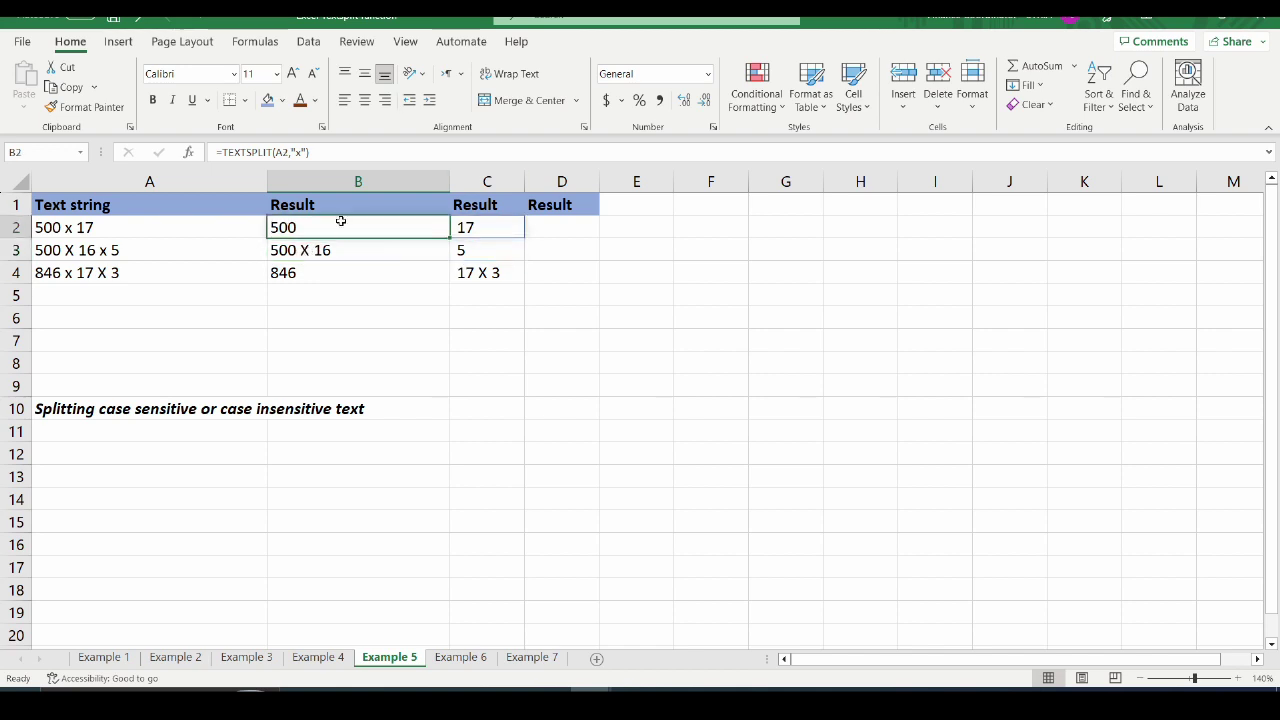
click(300, 152)
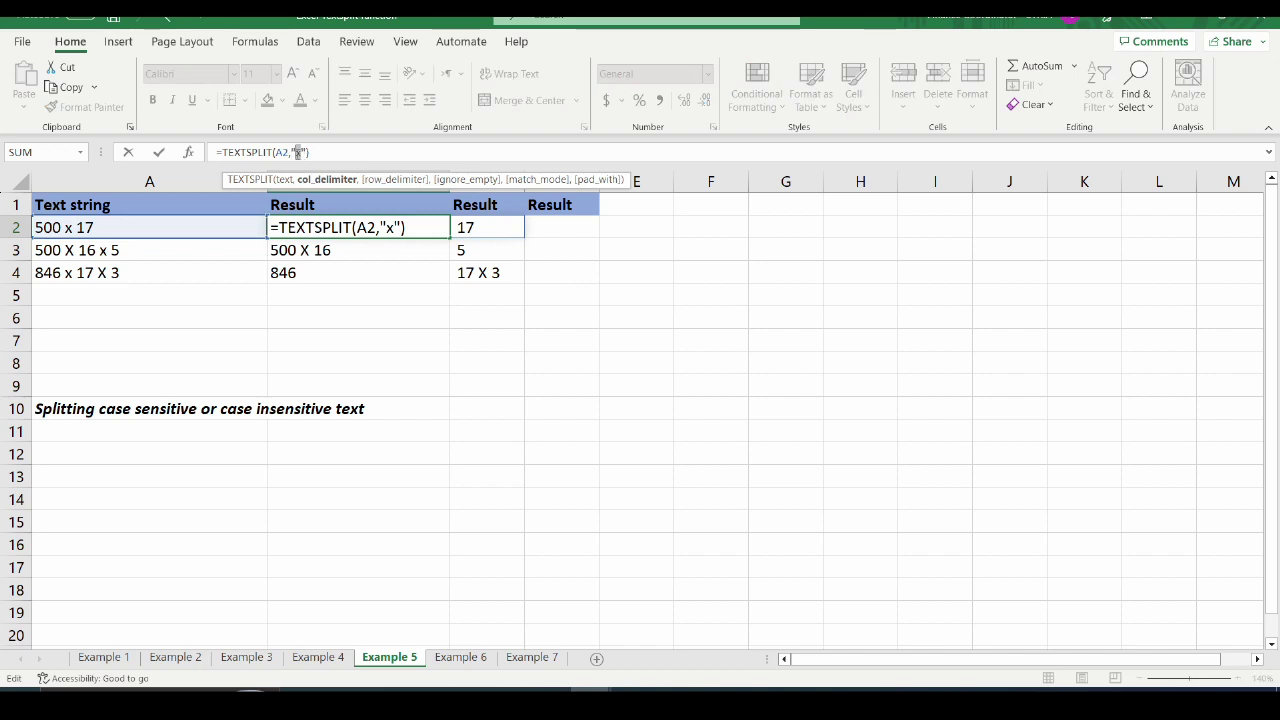
key(Return)
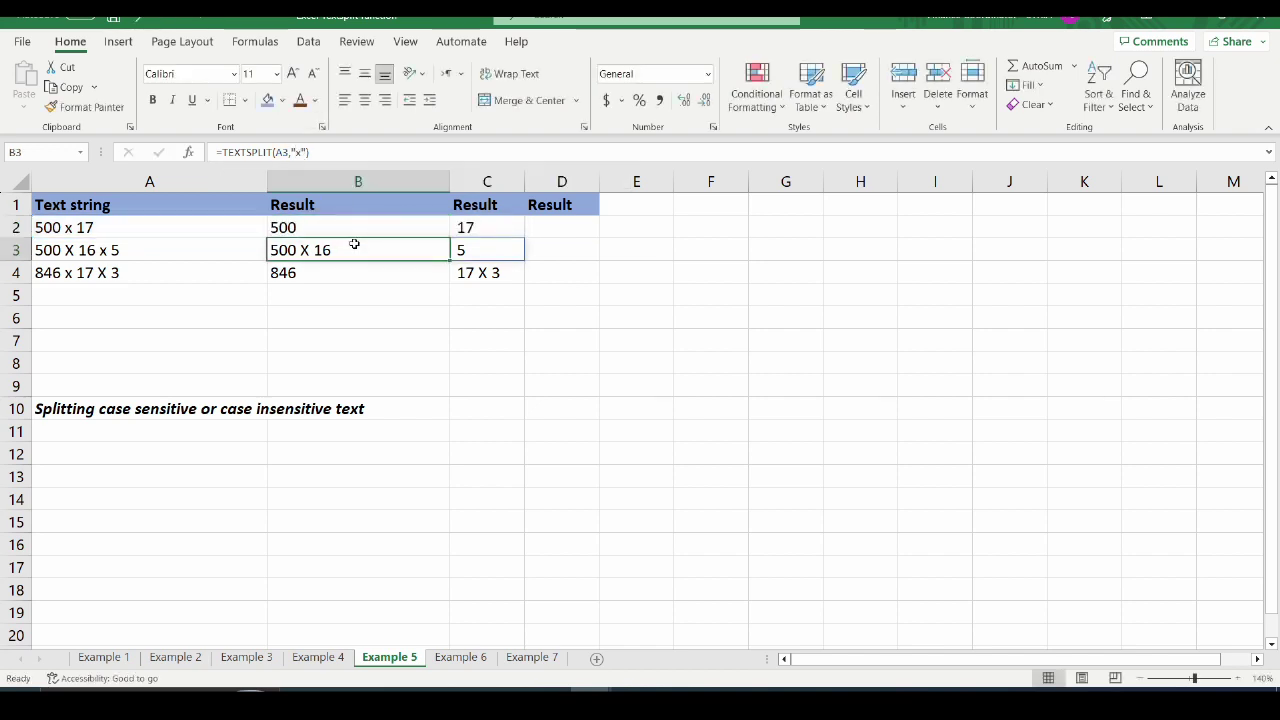
Change B2 to =TEXTSPLIT(A2,"x",,,1) to ignore case, and fill it down to row 4.
click(376, 230)
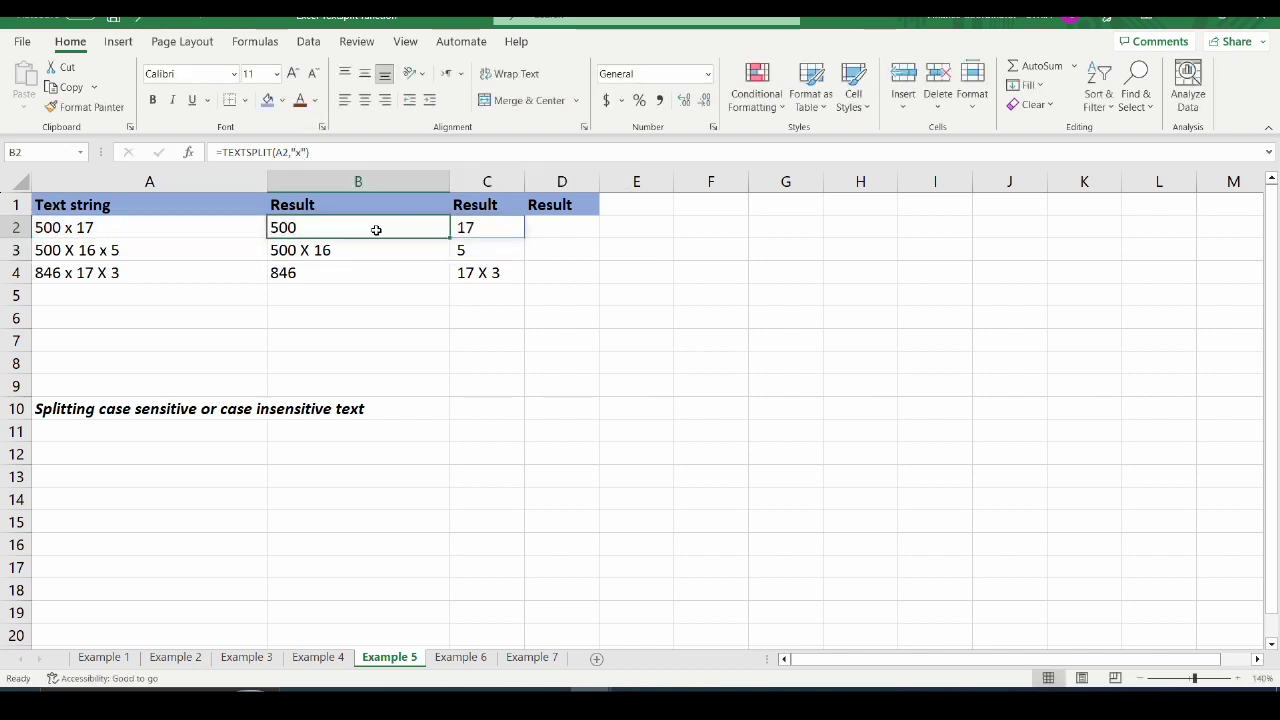
click(321, 152)
key(BackSpace)
text(,)
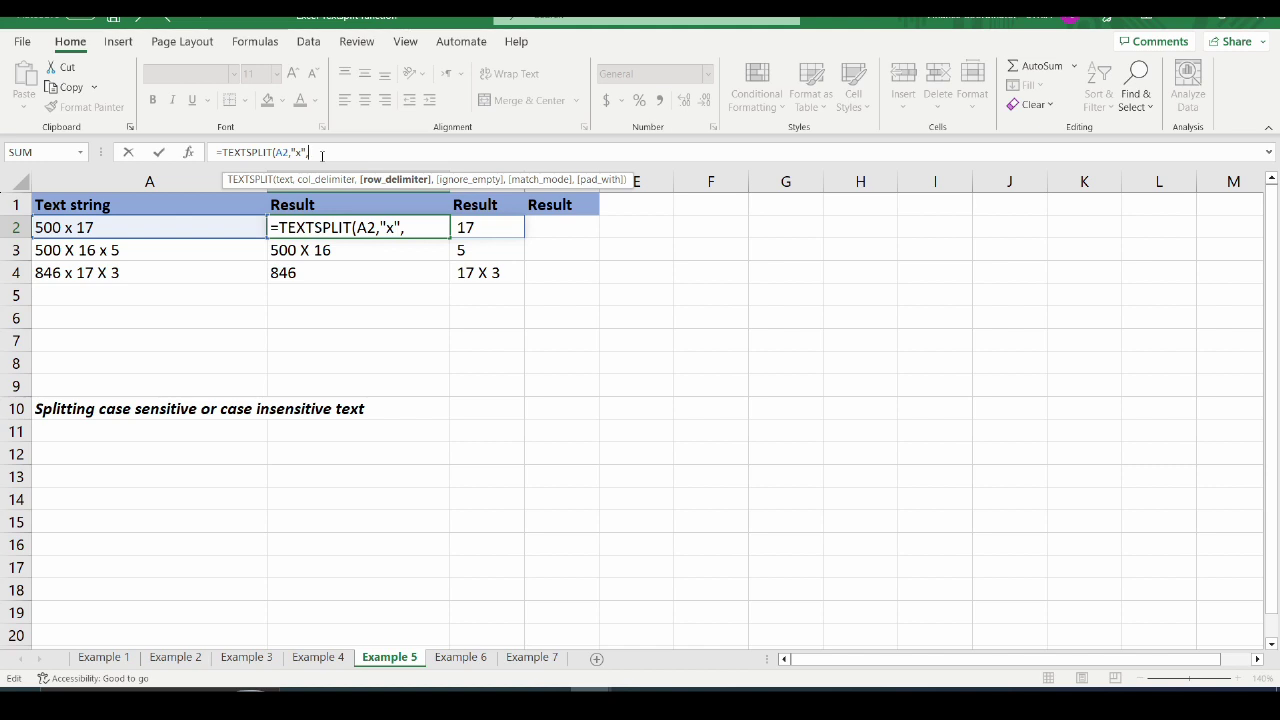
text(,)
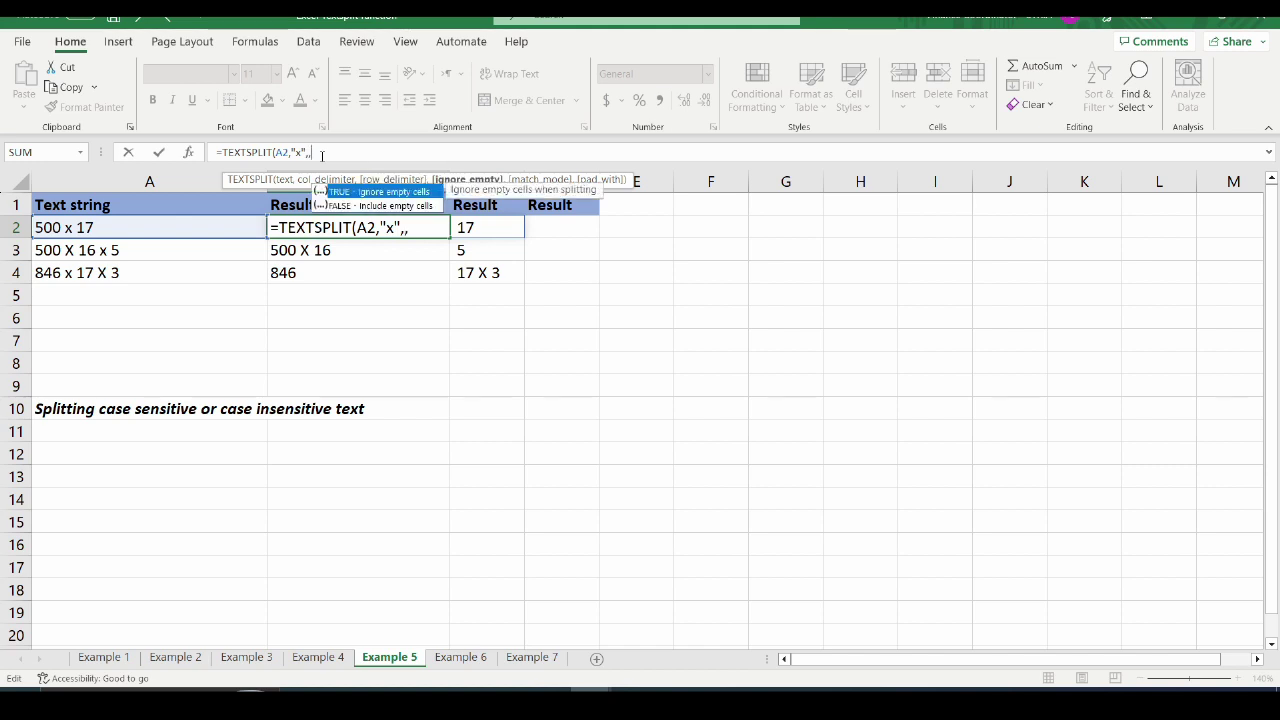
text(,)
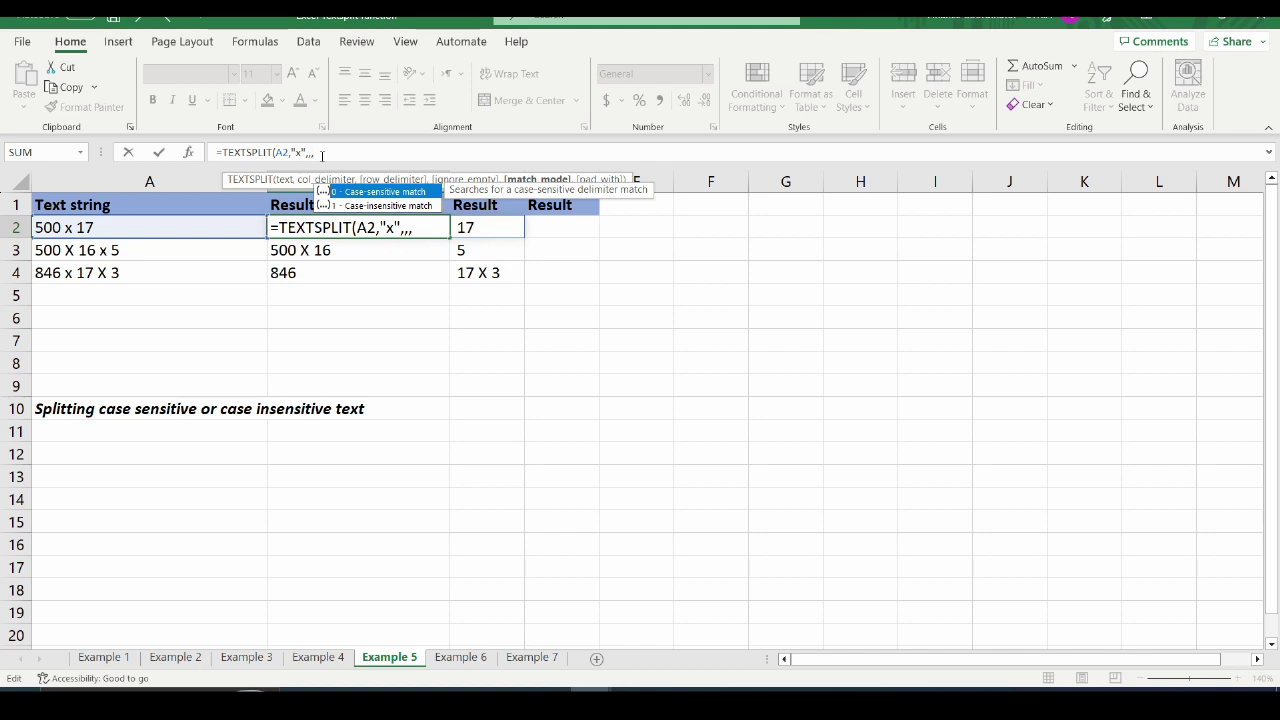
text(1)
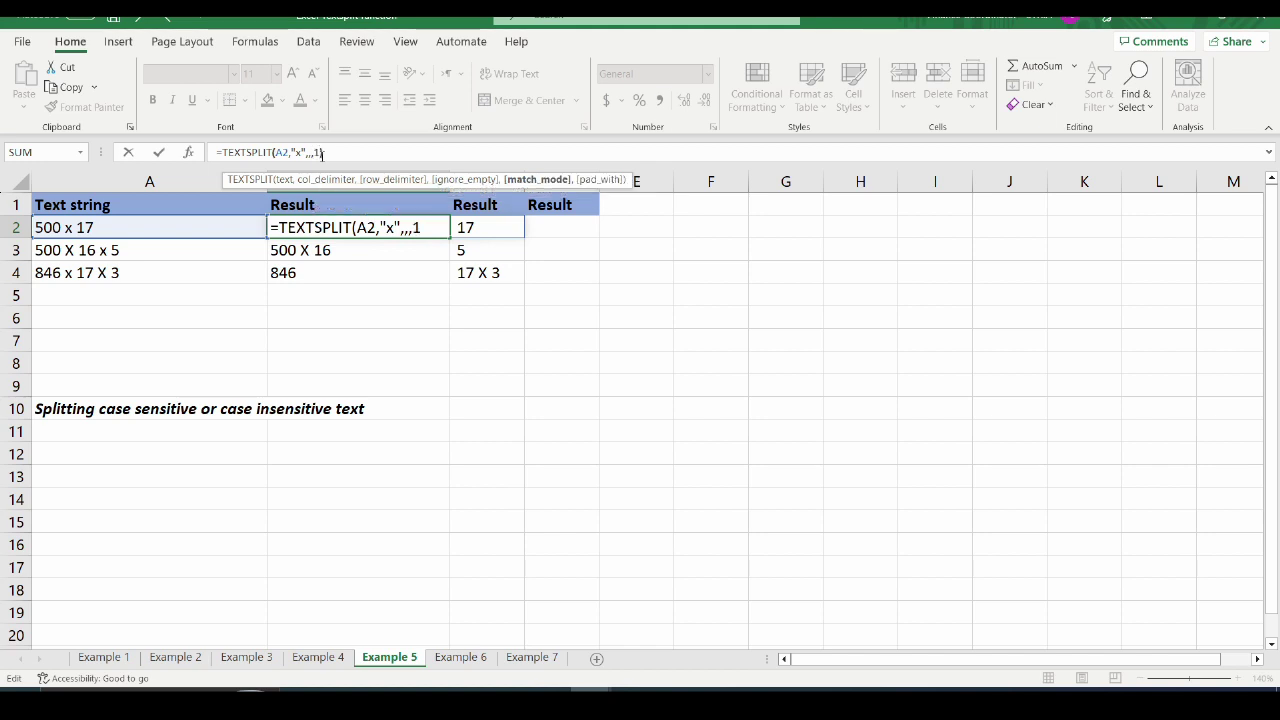
text())
key(Return)
click(352, 228)
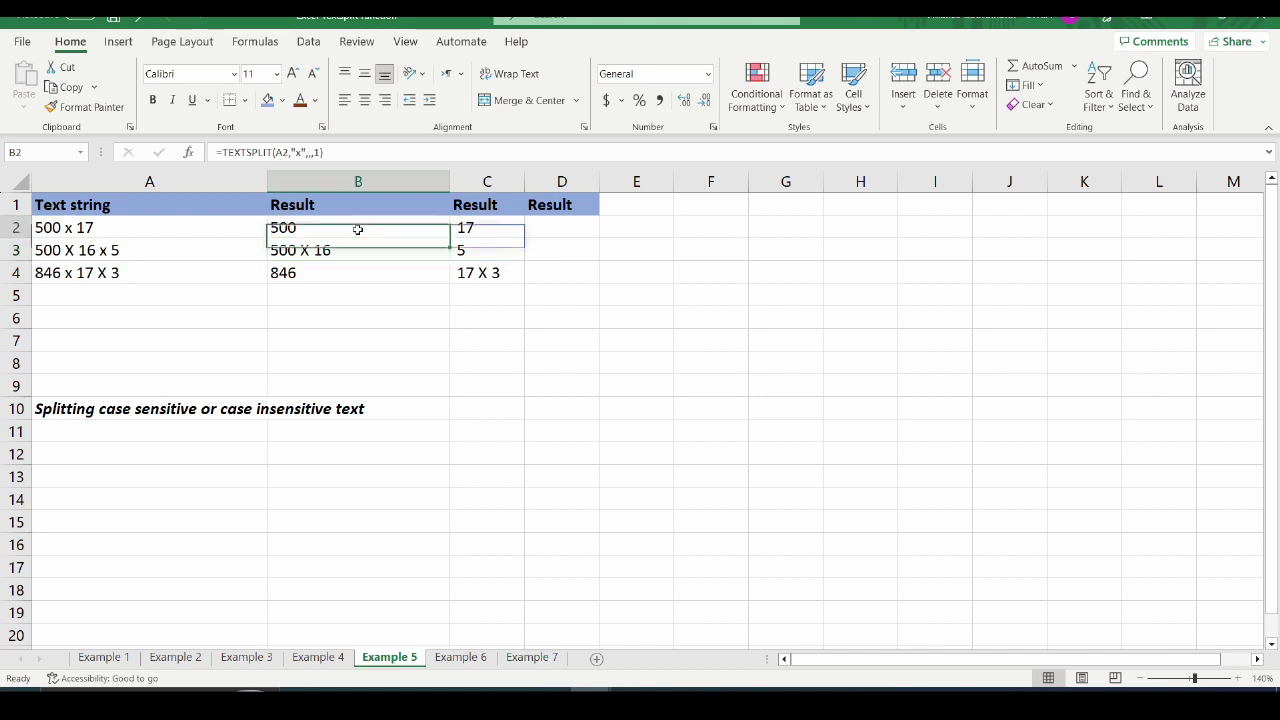
drag(450, 239, 452, 279)
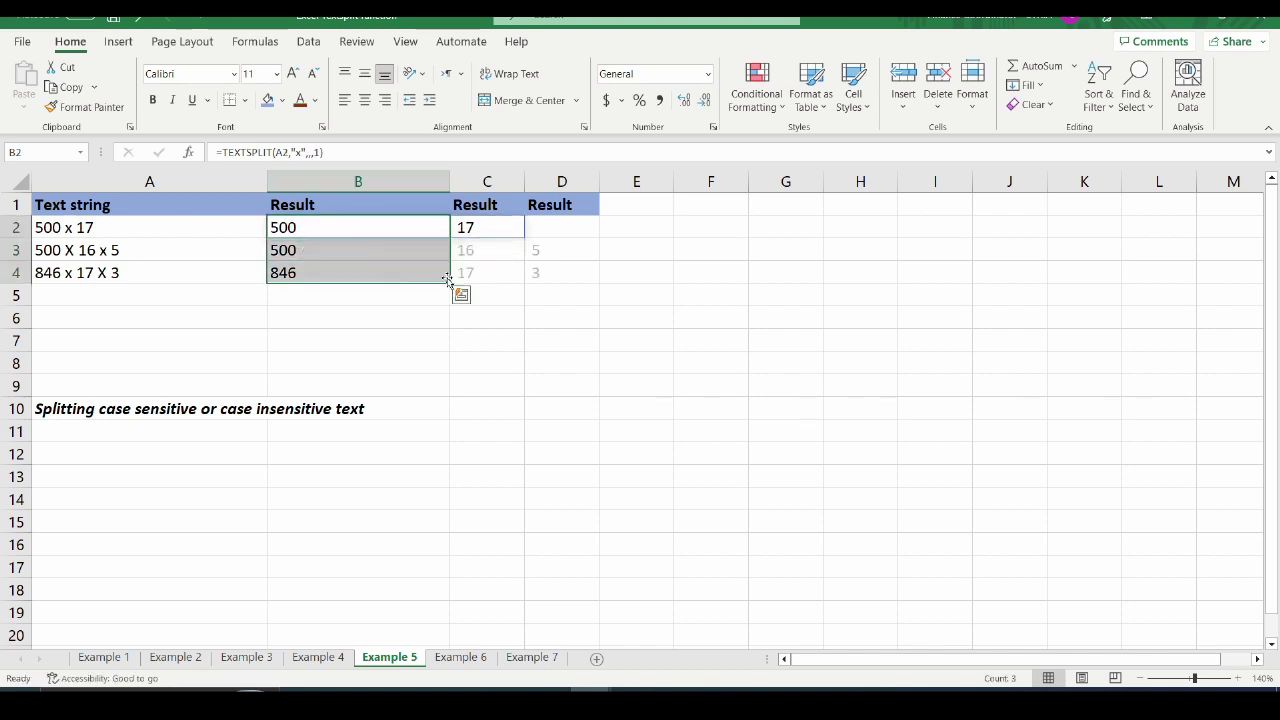
click(373, 272)
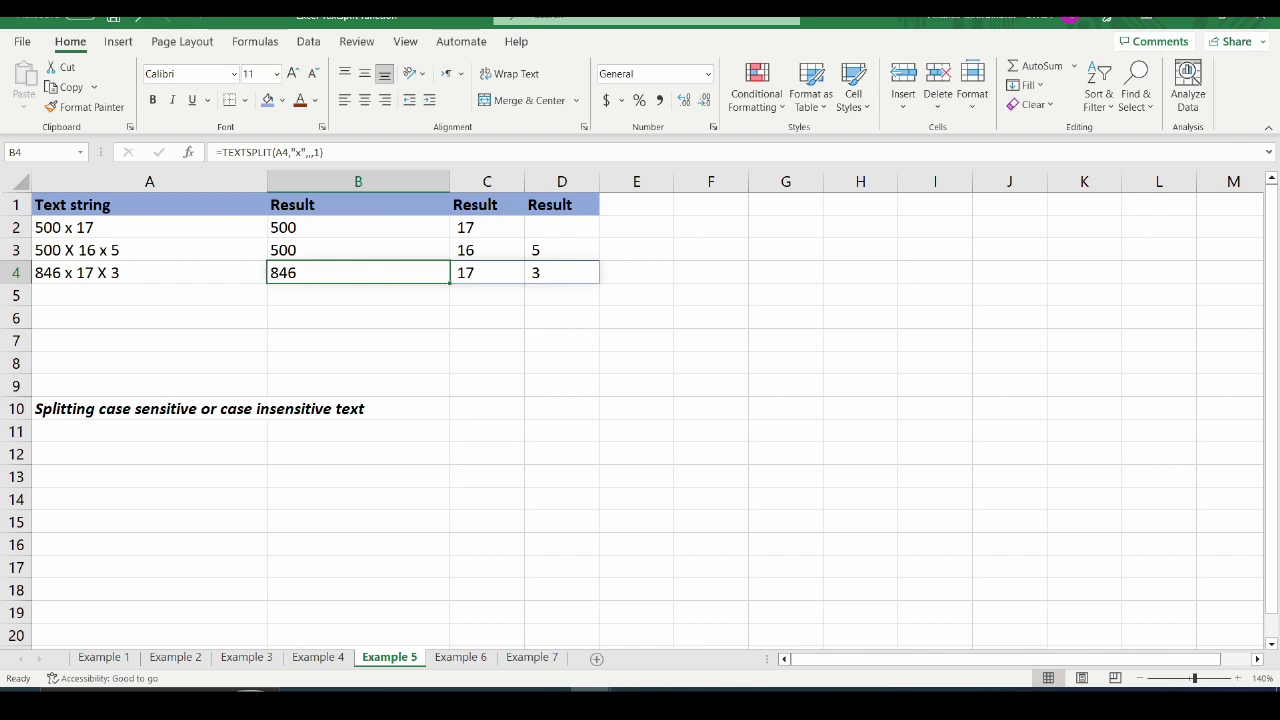
click(546, 430)
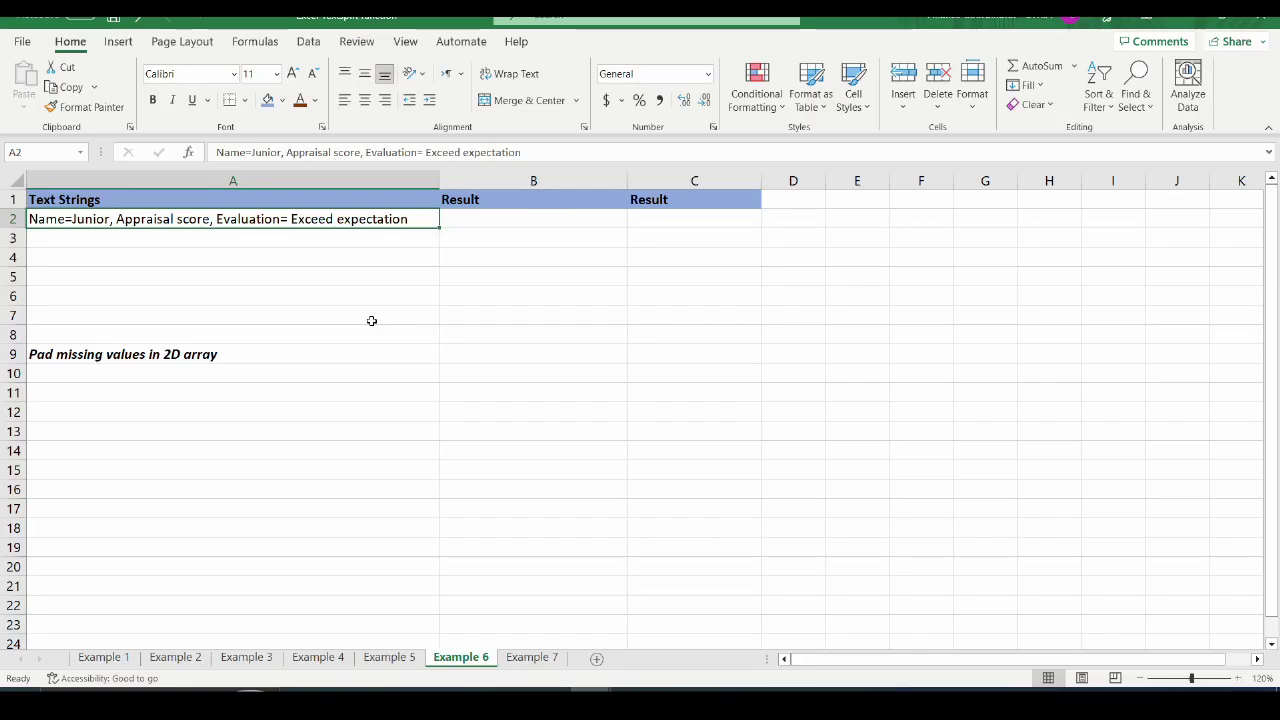
In B2 enter =TEXTSPLIT(A2,"=",",") so the label/value pairs spill into B2:C4.
click(530, 221)
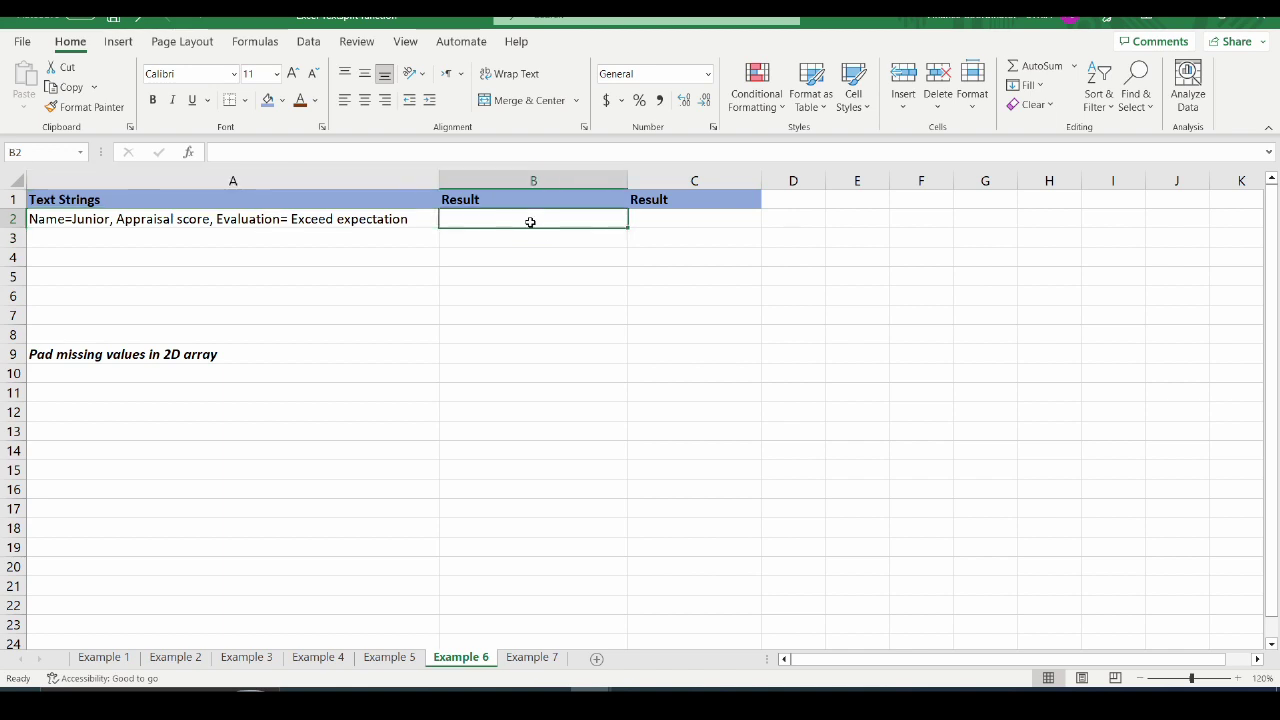
text(=)
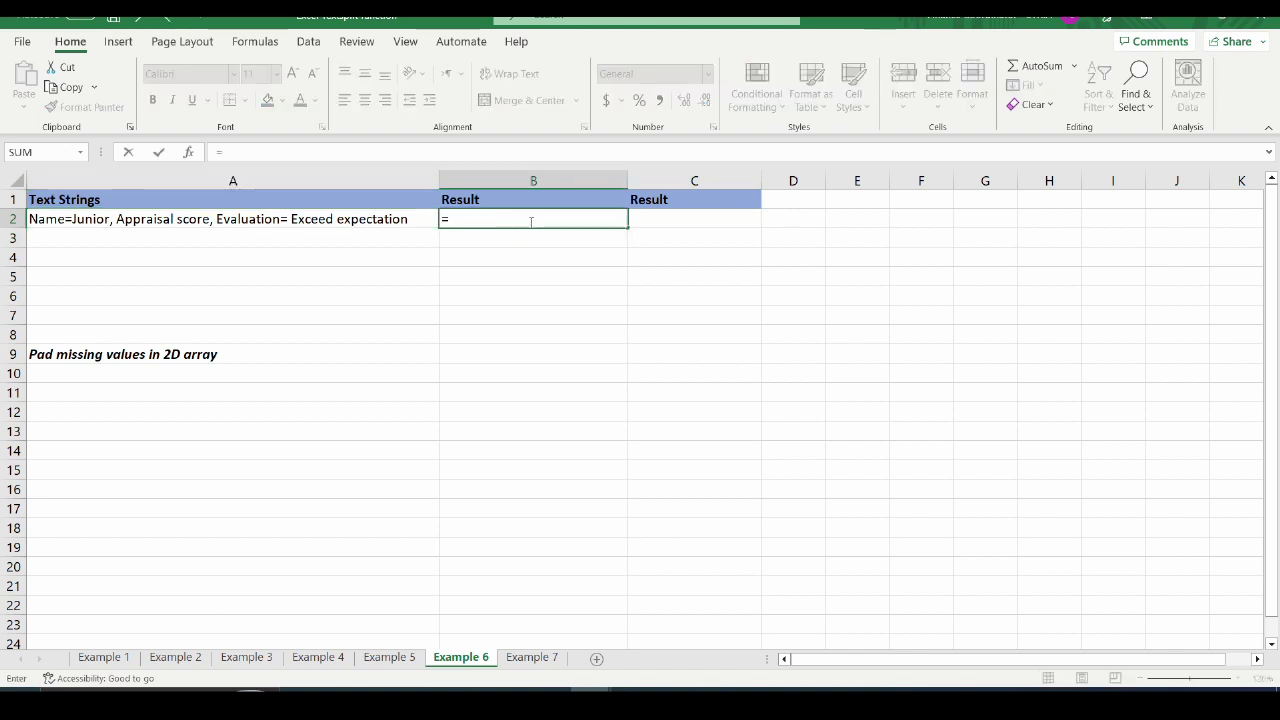
text(te)
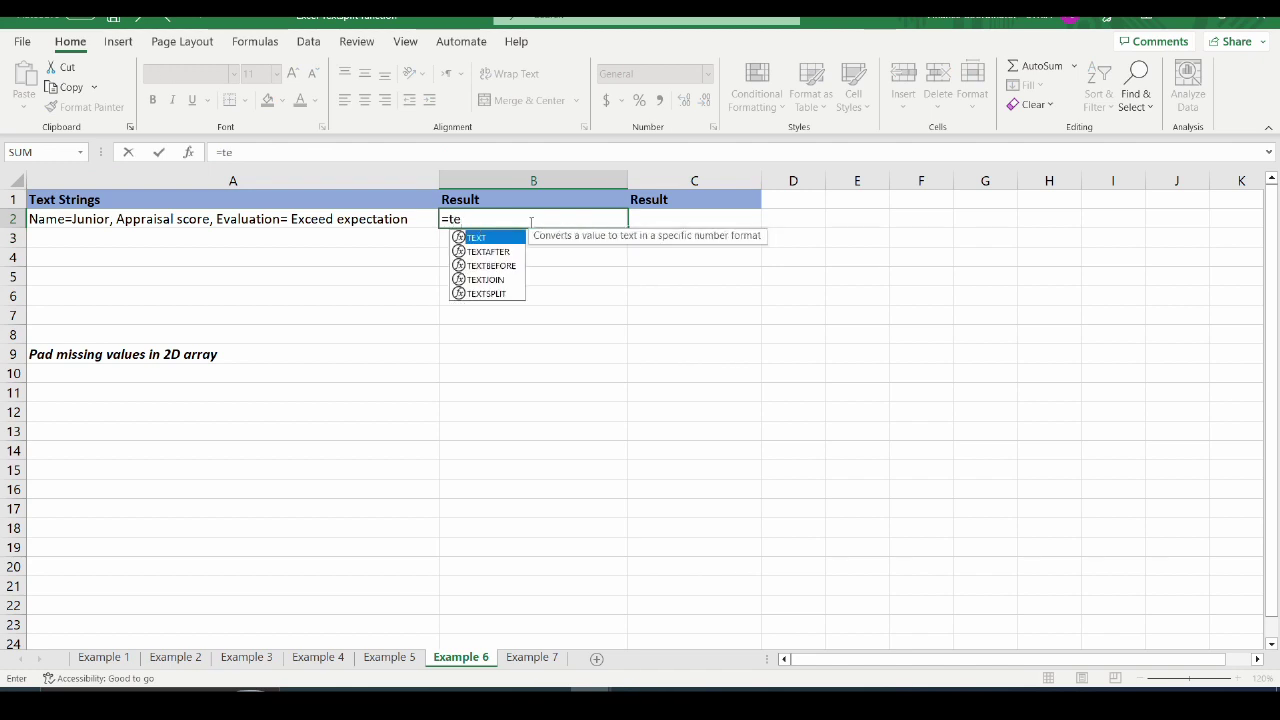
text(xtsplit()
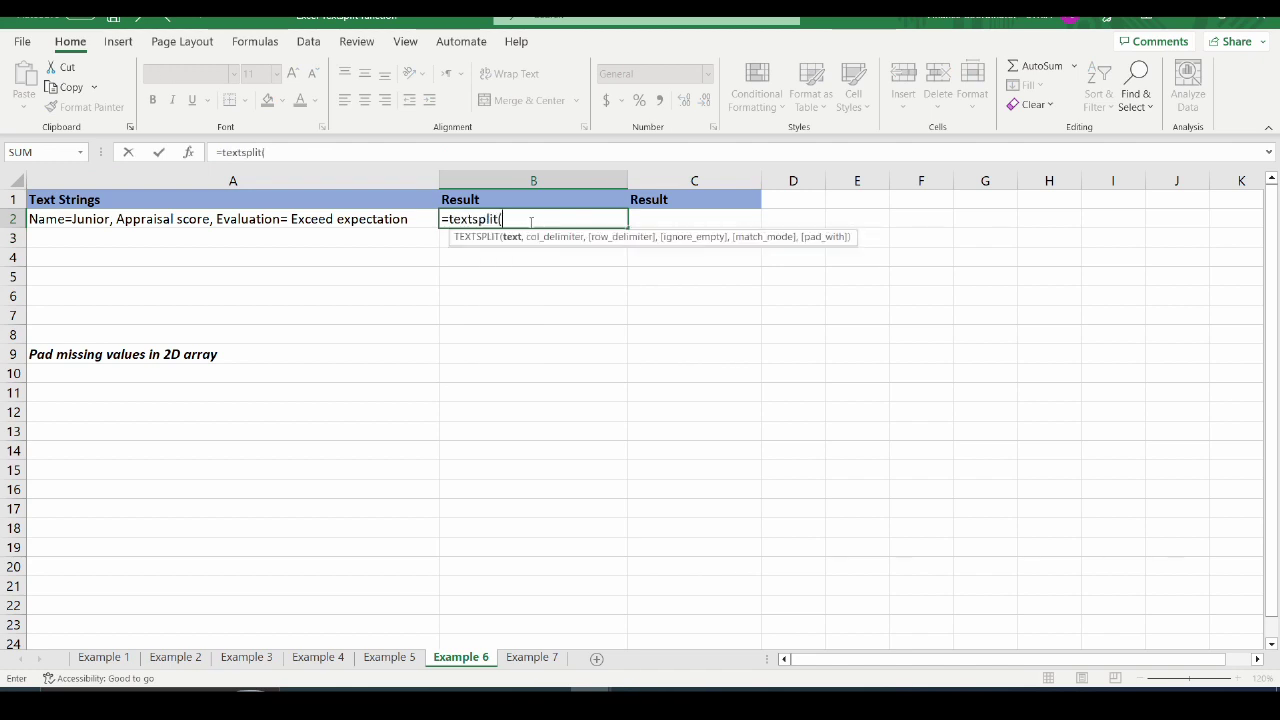
click(302, 222)
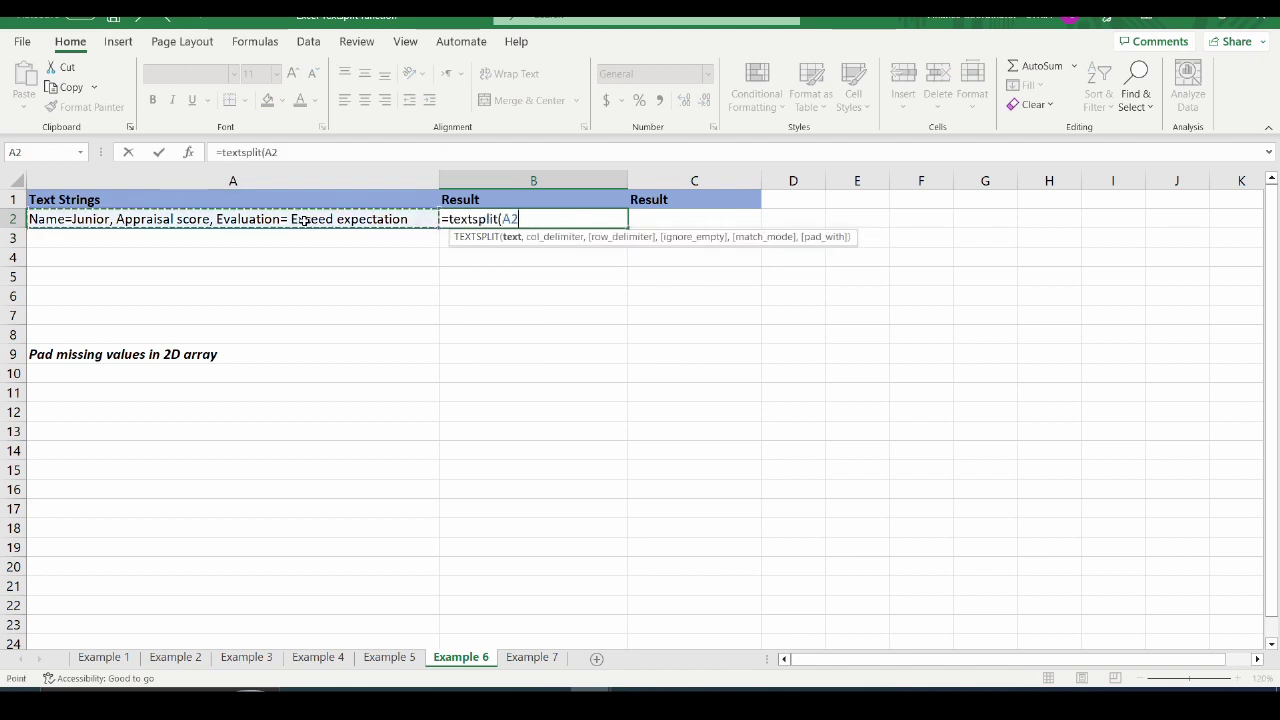
text(,)
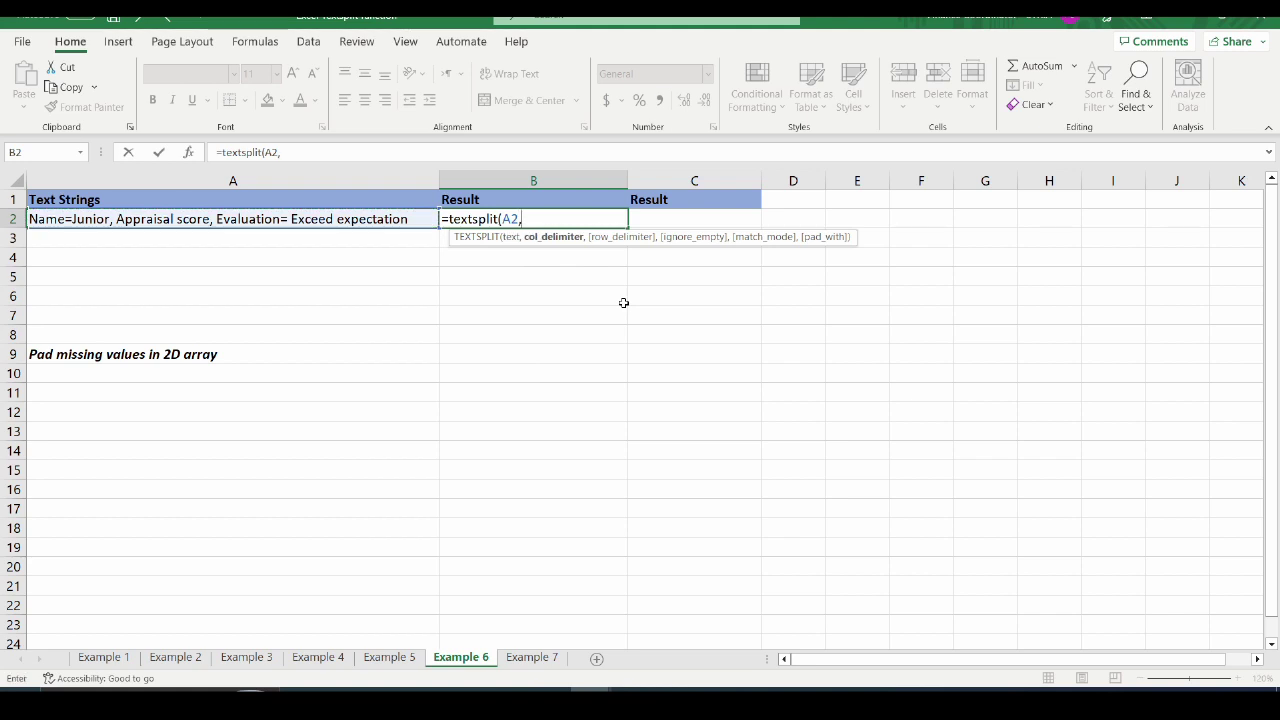
text("=",)
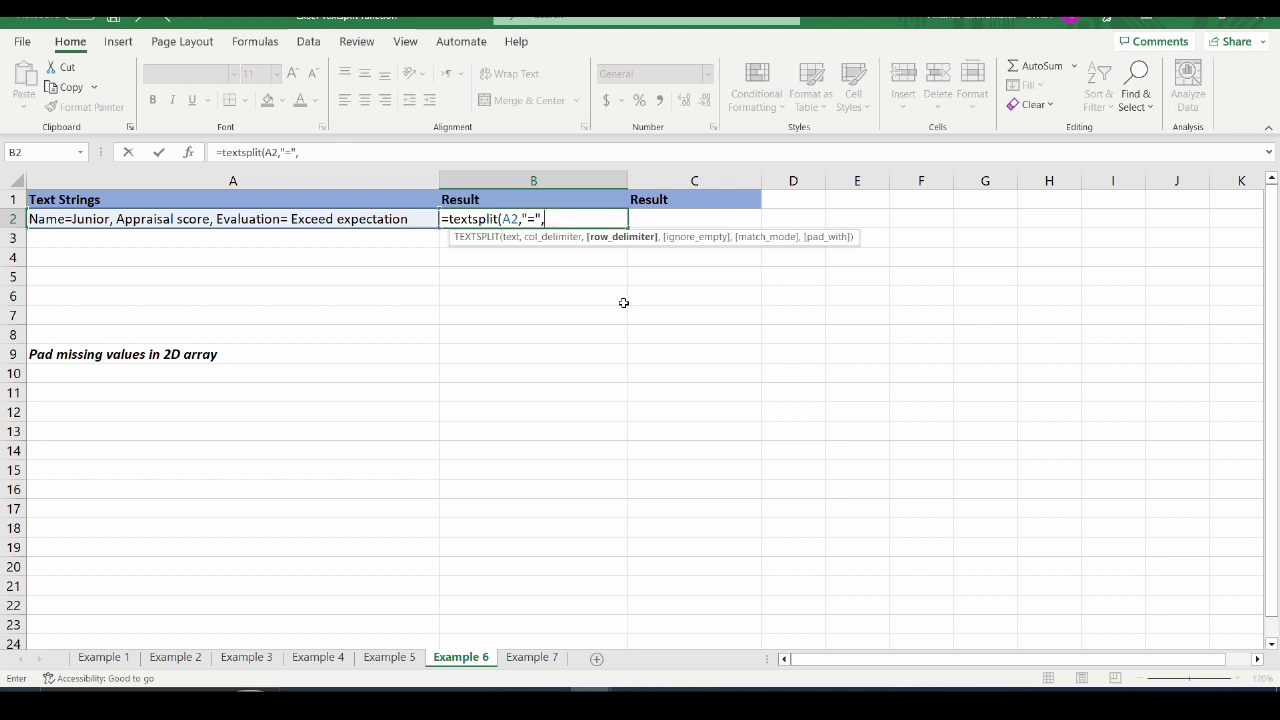
text(","))
key(Return)
key(Right)
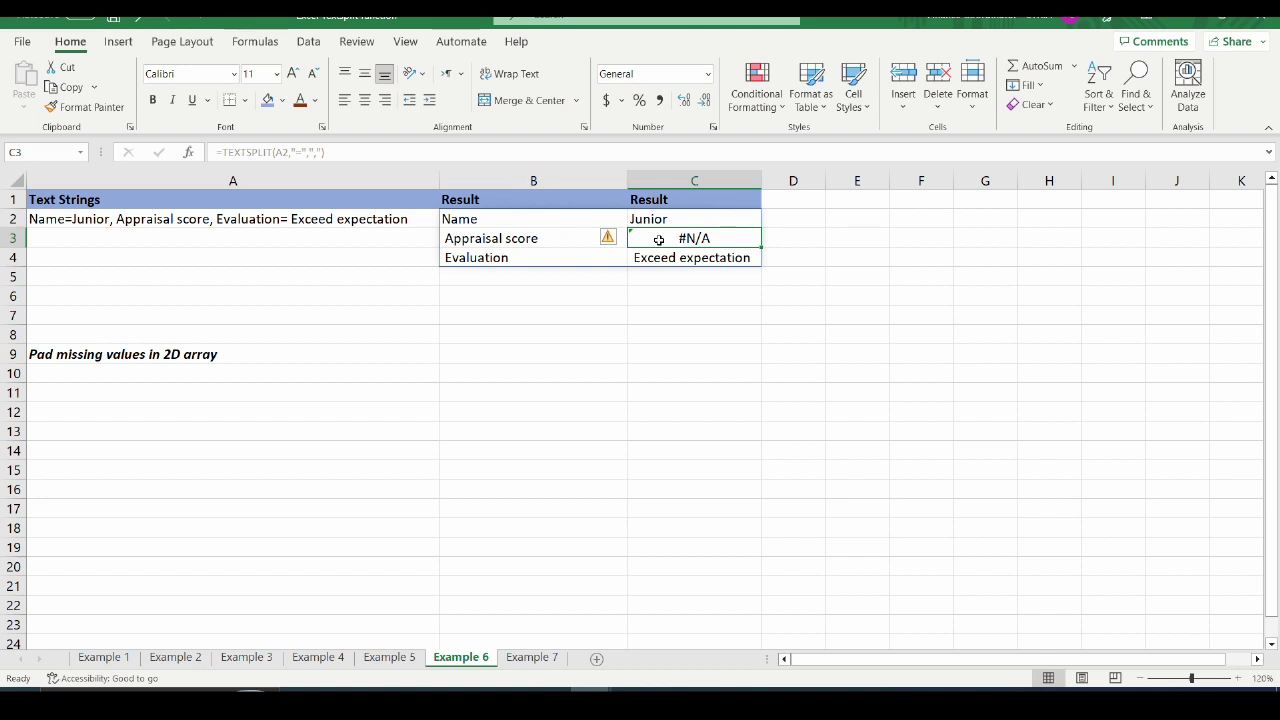
Add ,,,"-" as the pad_with argument in B2 so C3 shows a dash instead of #N/A.
click(489, 220)
click(692, 238)
key(Escape)
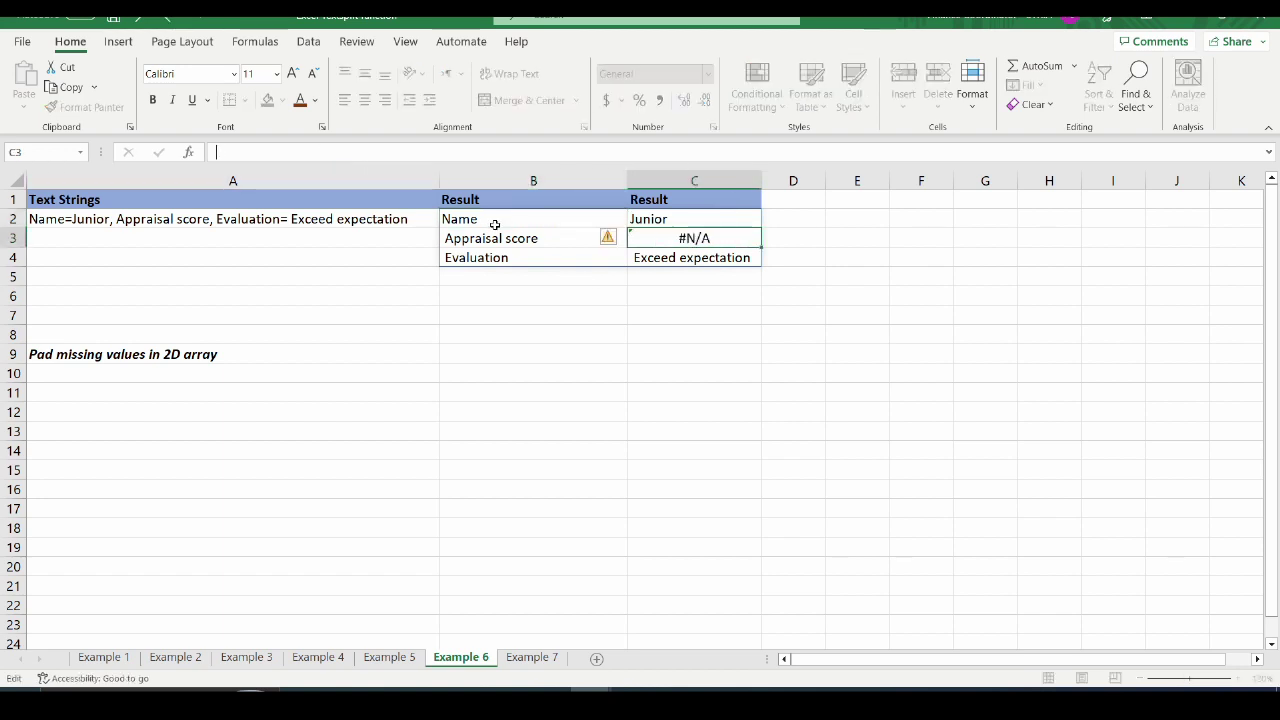
click(491, 222)
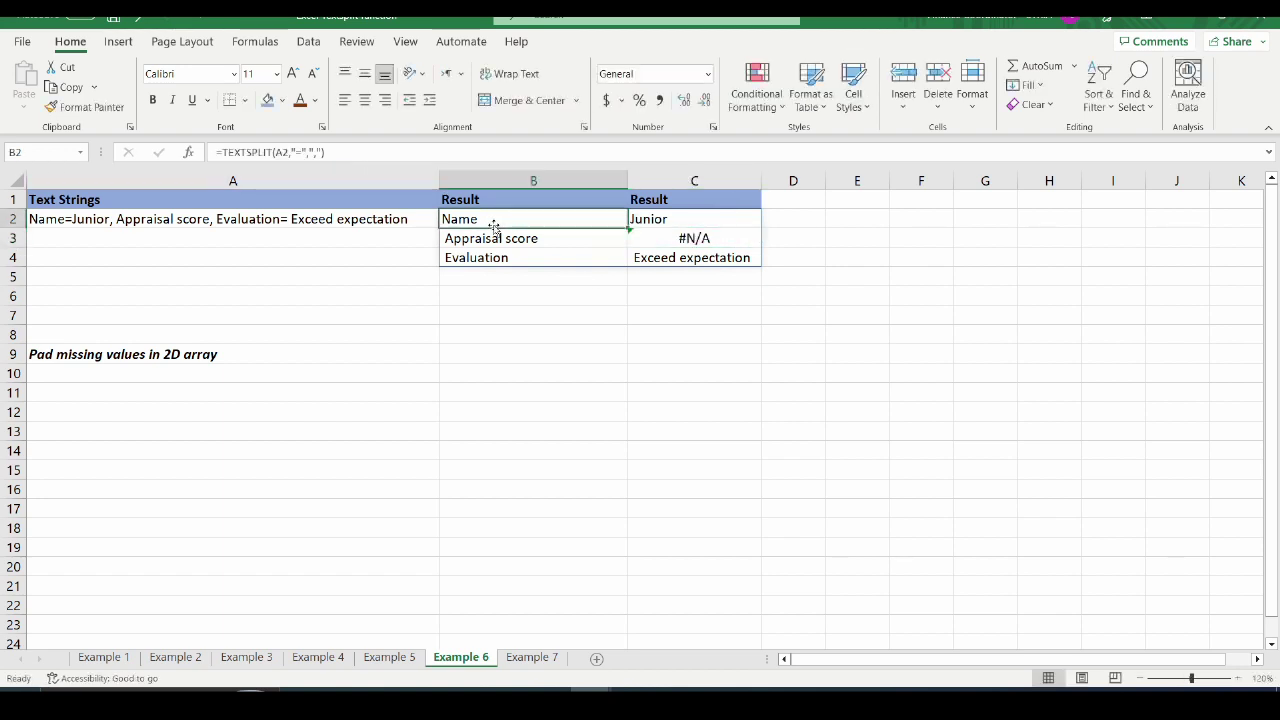
click(322, 153)
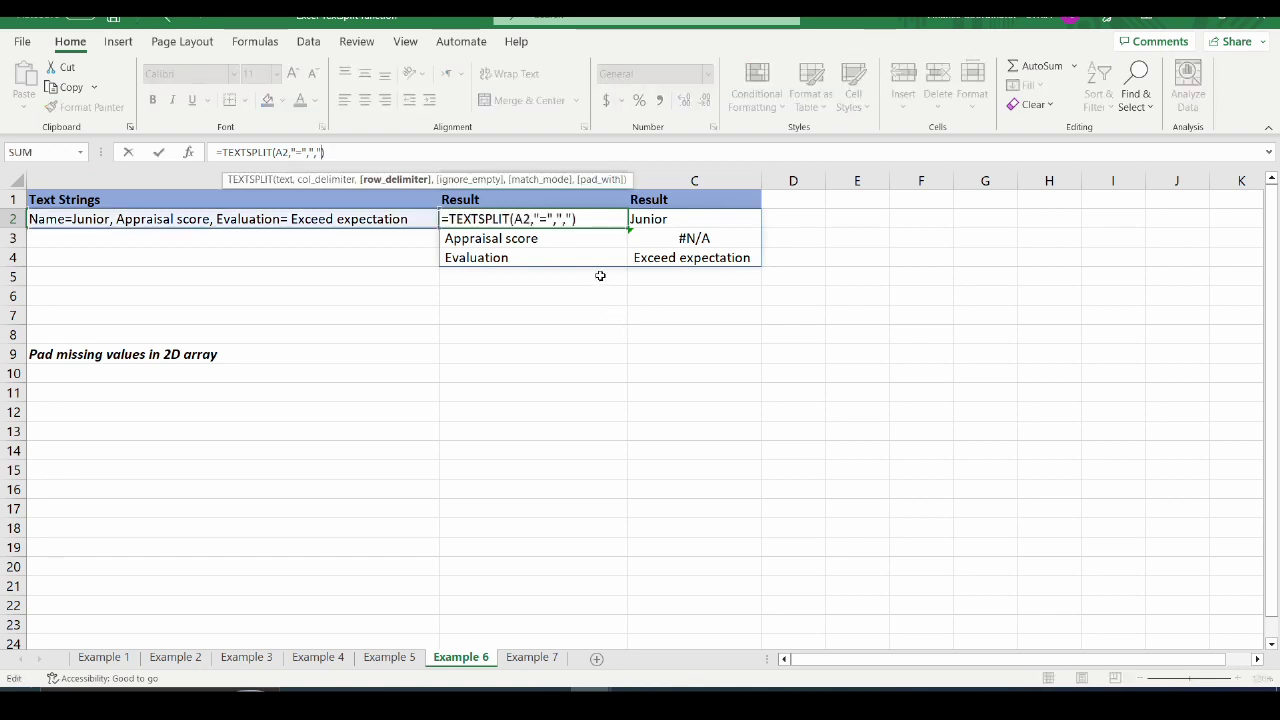
text(,)
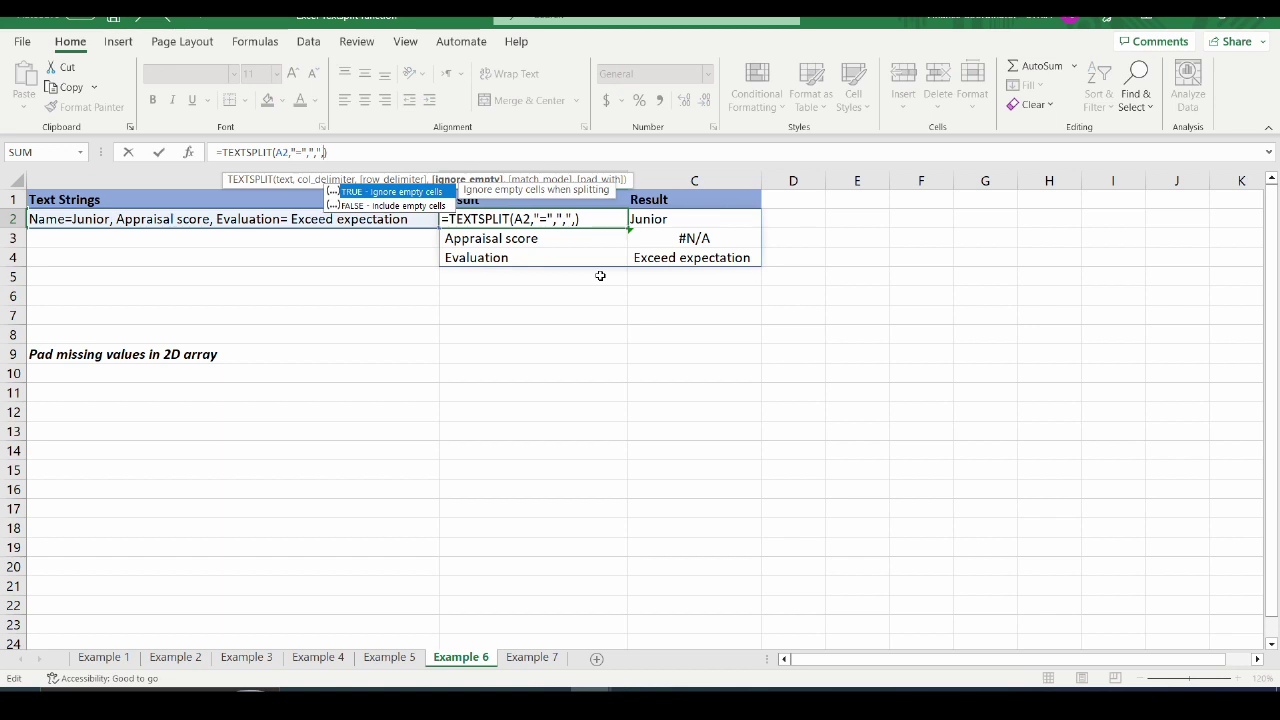
text(,,)
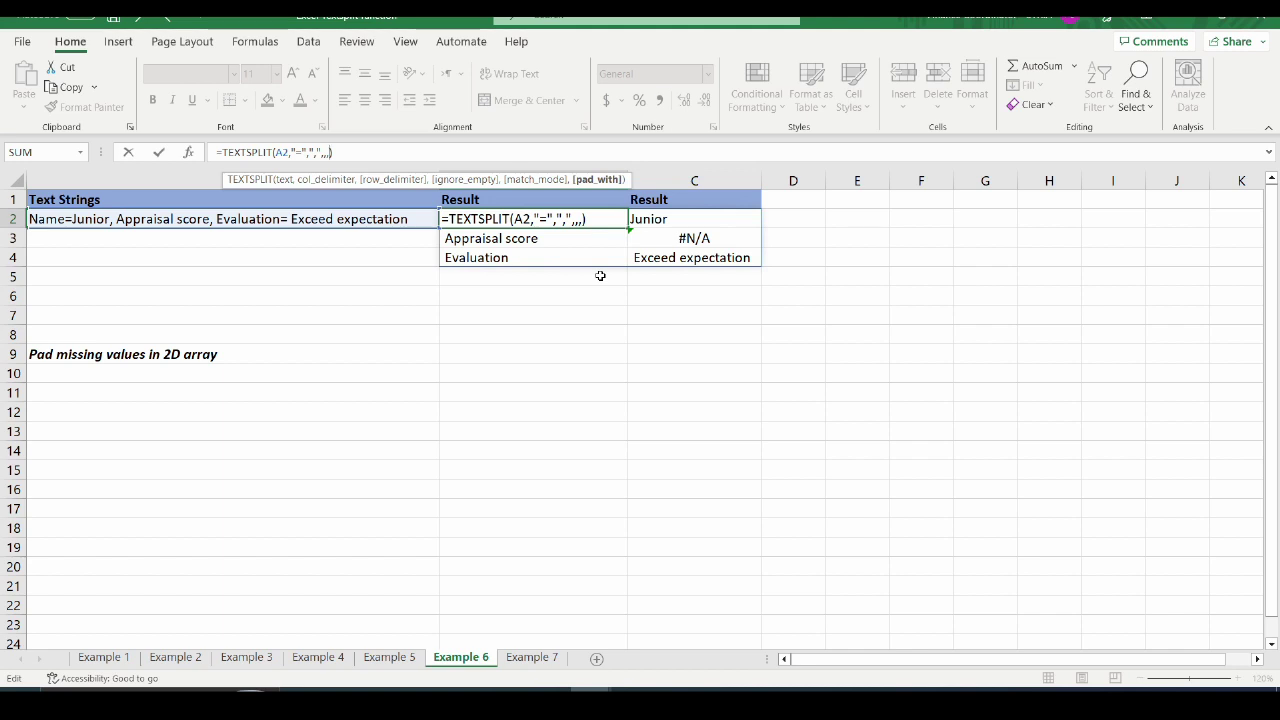
text("-")
text(")
key(Return)
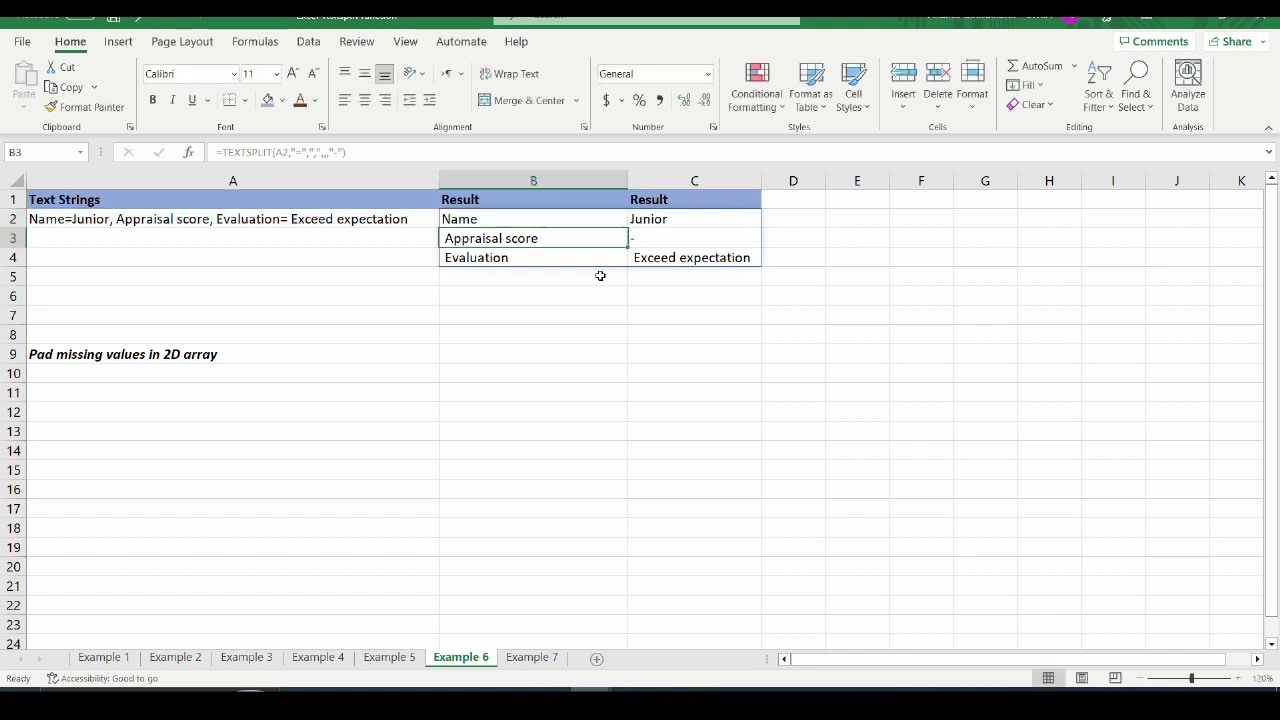
click(665, 236)
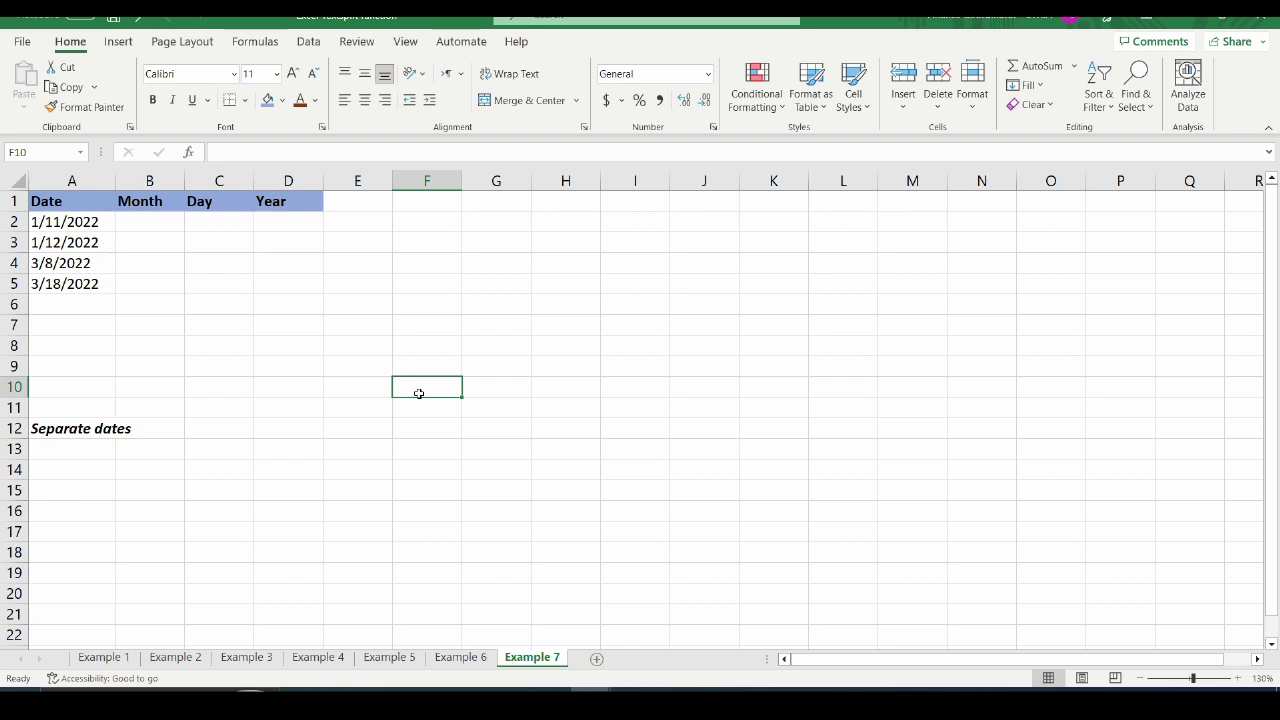
In B2, start typing =text(A2,"m/dd/yyyy" to turn the first date into text.
click(150, 222)
drag(72, 222, 110, 284)
click(167, 233)
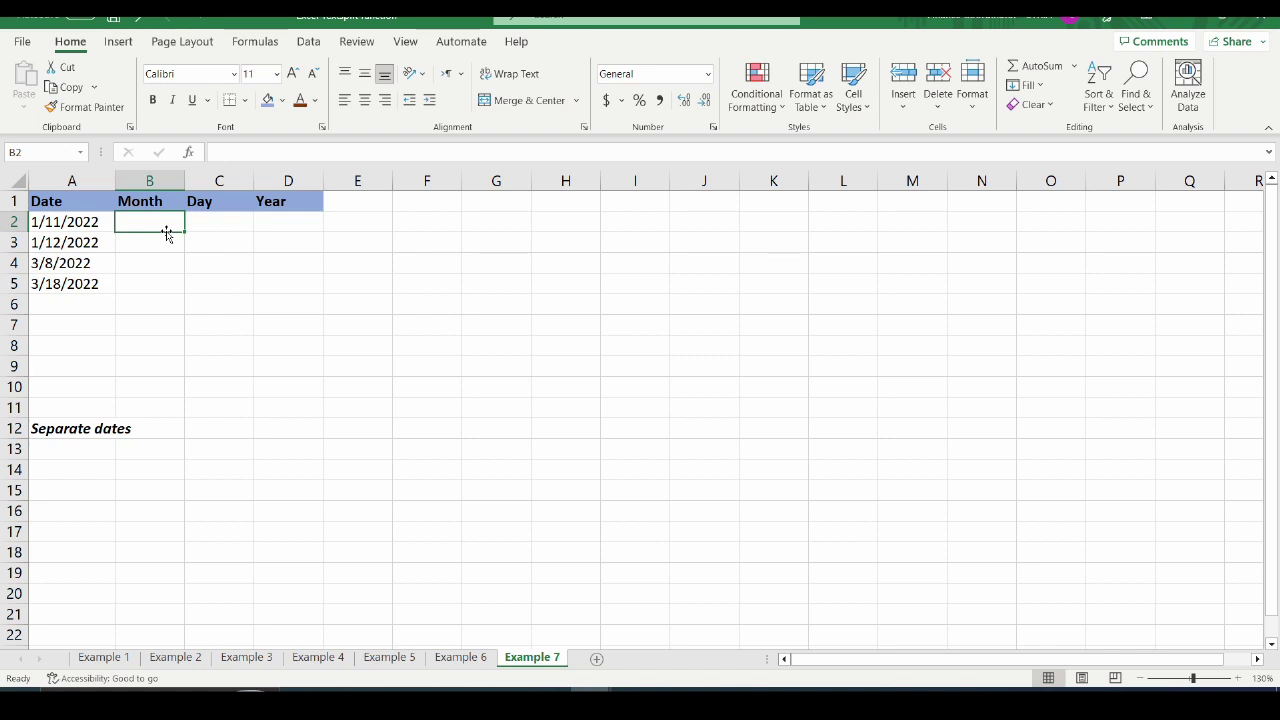
text(=)
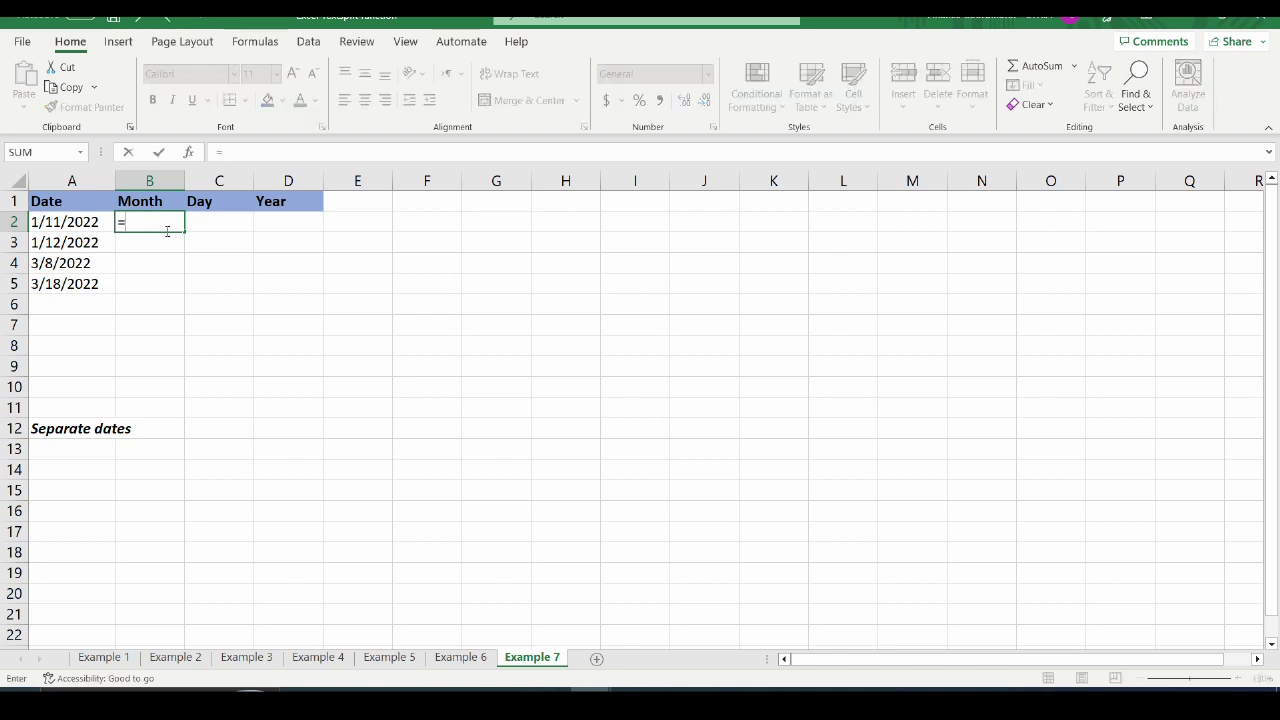
text(text)
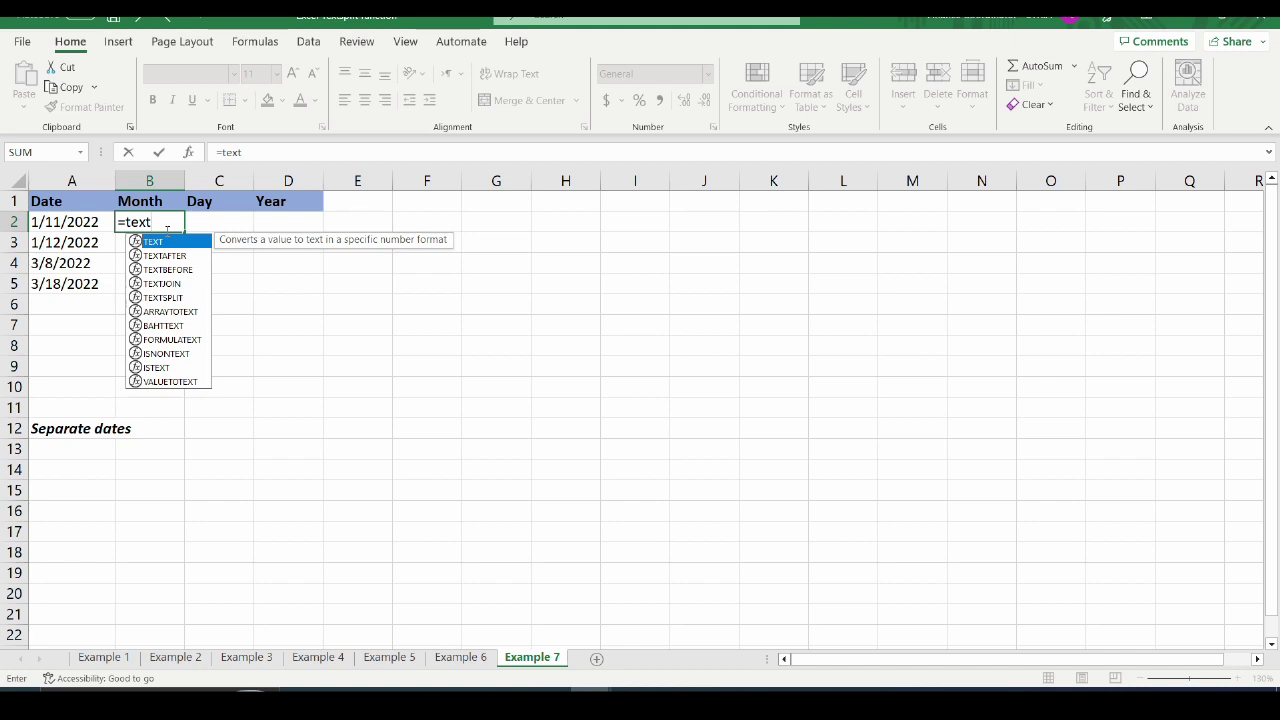
text(()
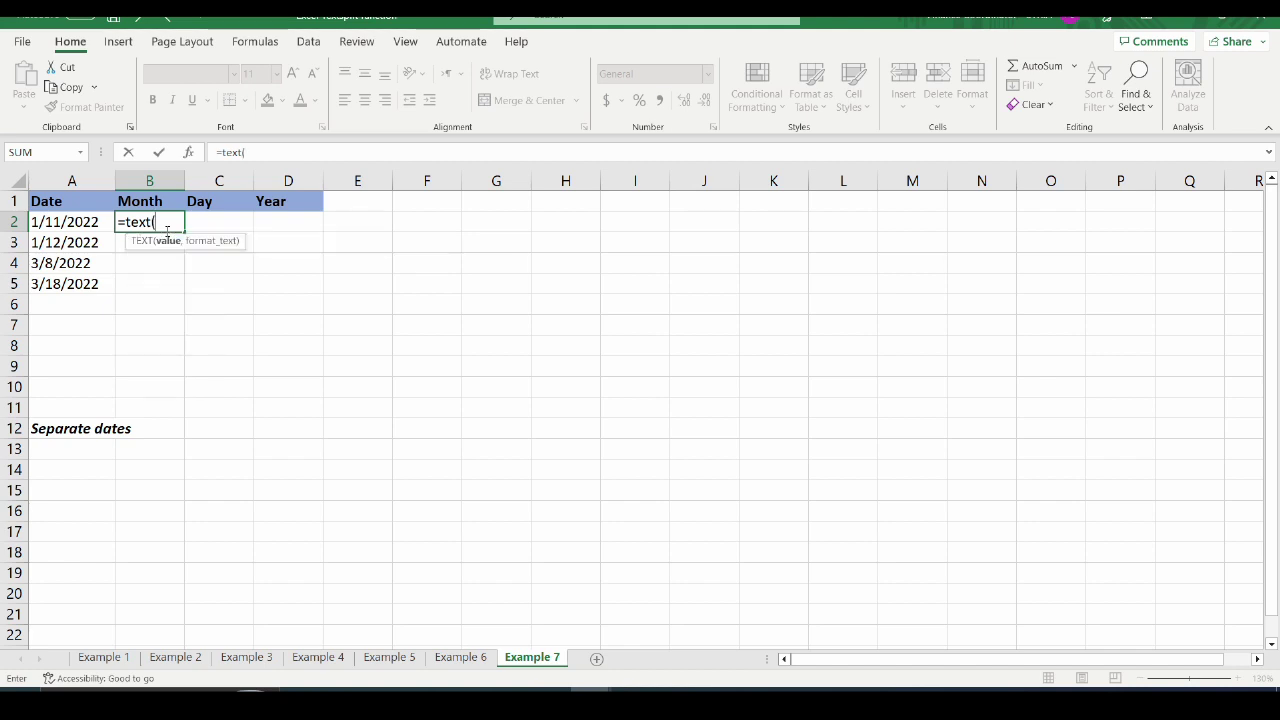
click(60, 221)
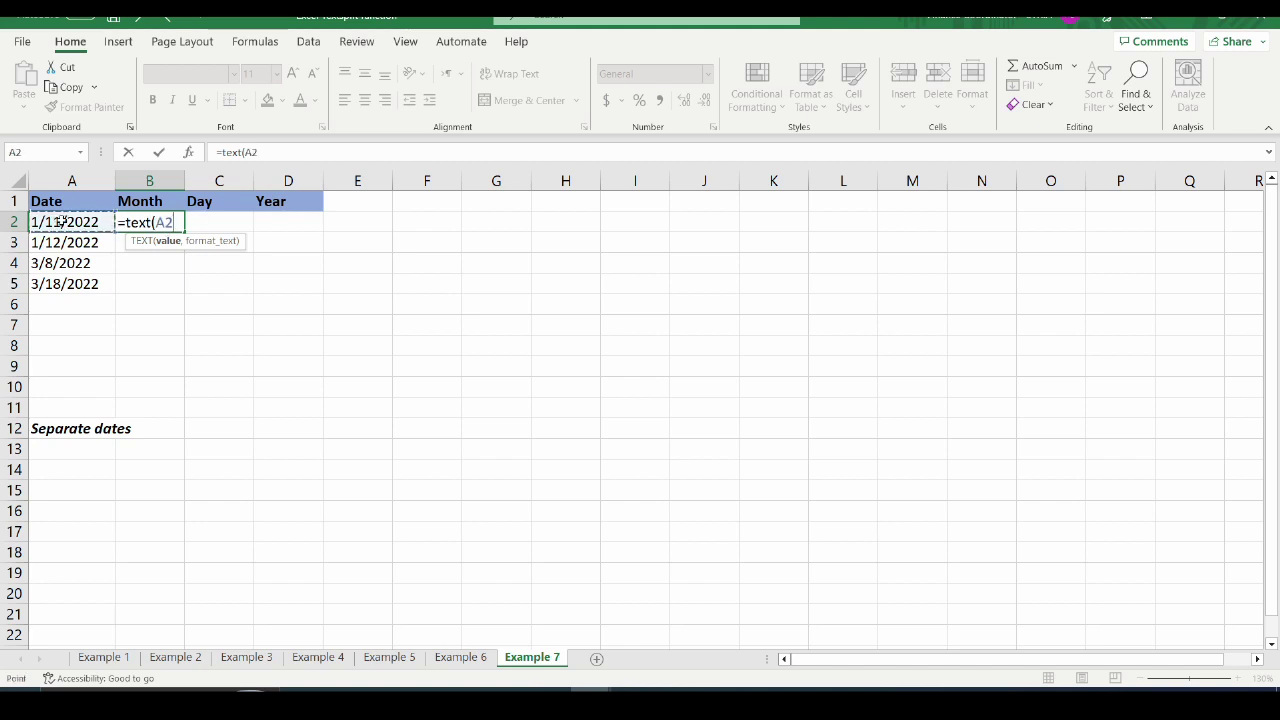
text(,)
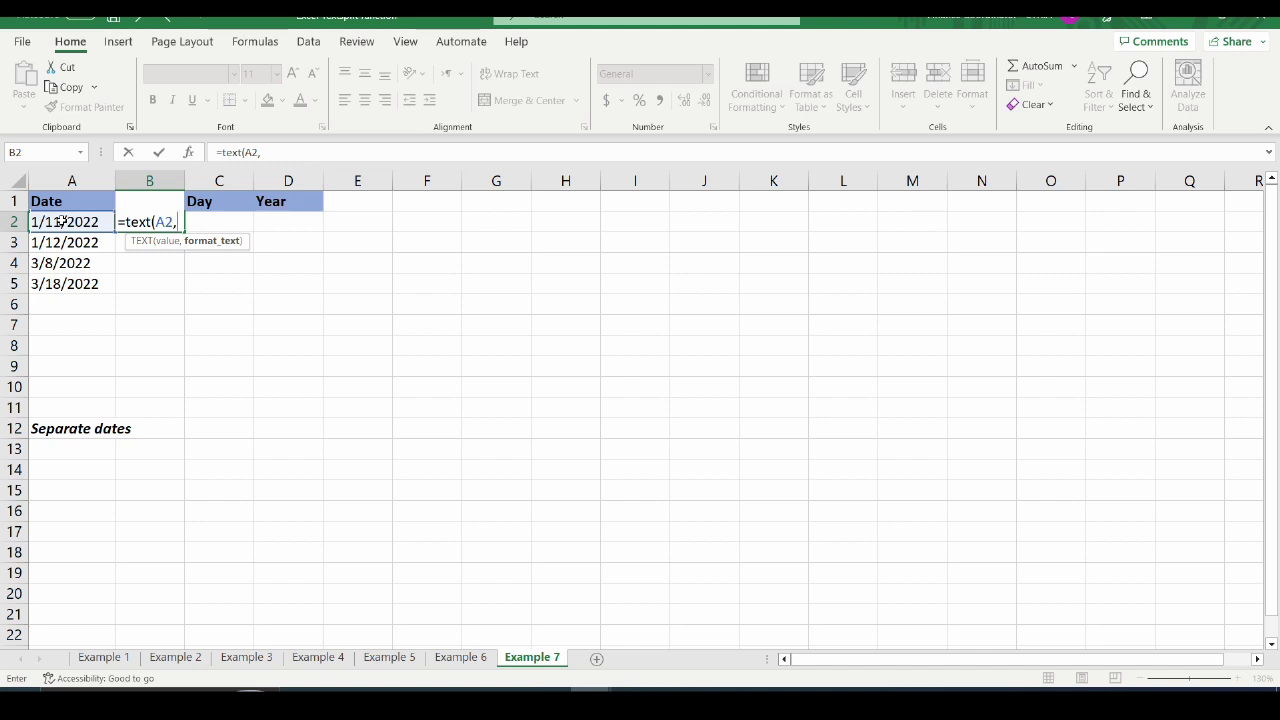
text(")
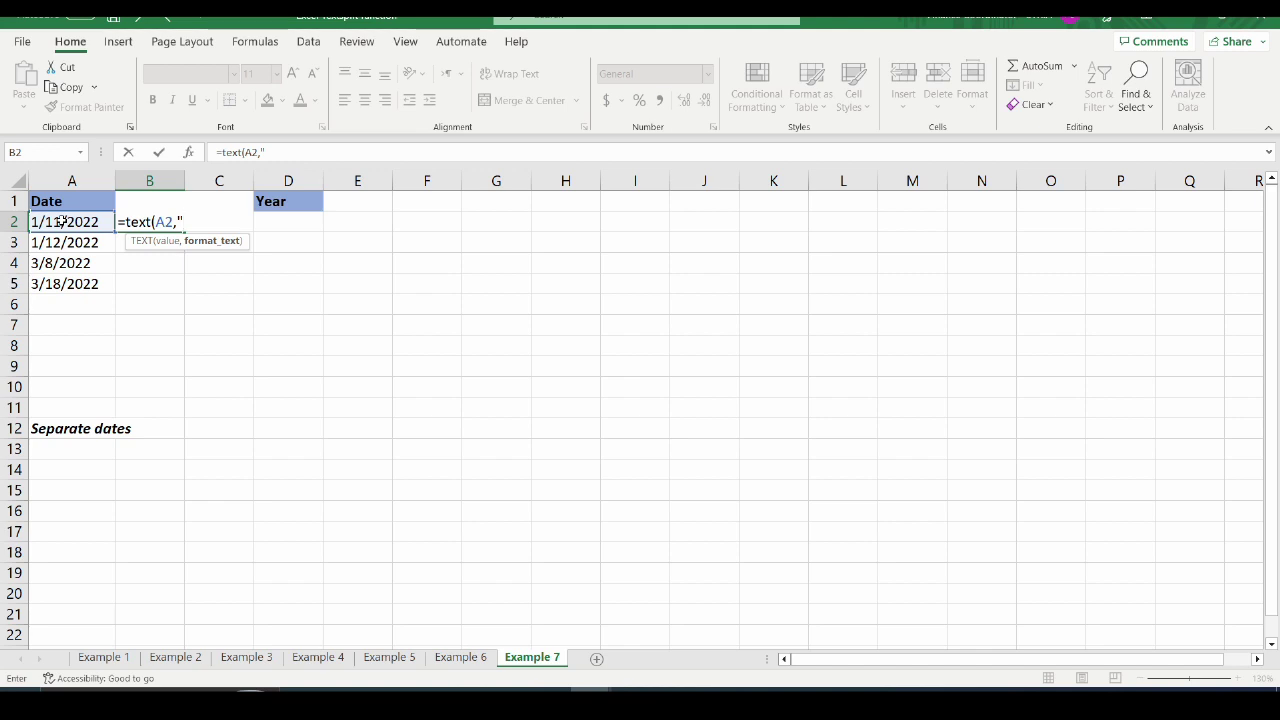
text(m/dd)
text(/yyyy")
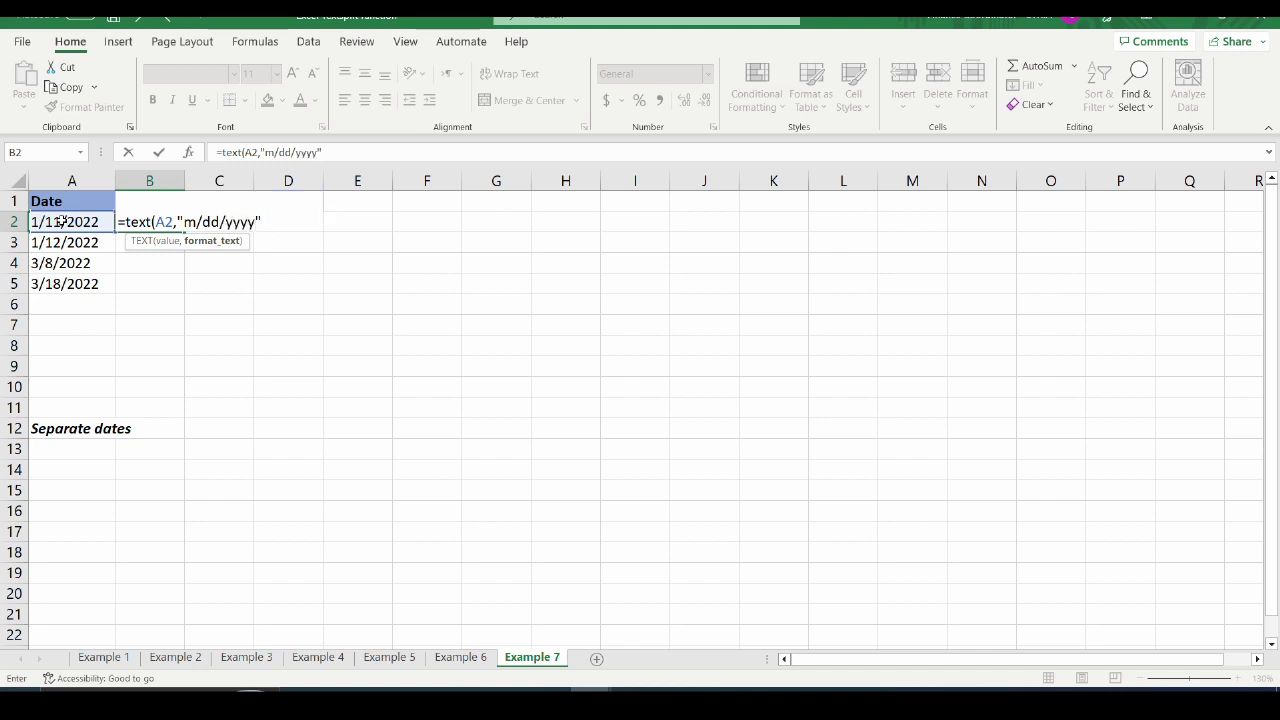
text())
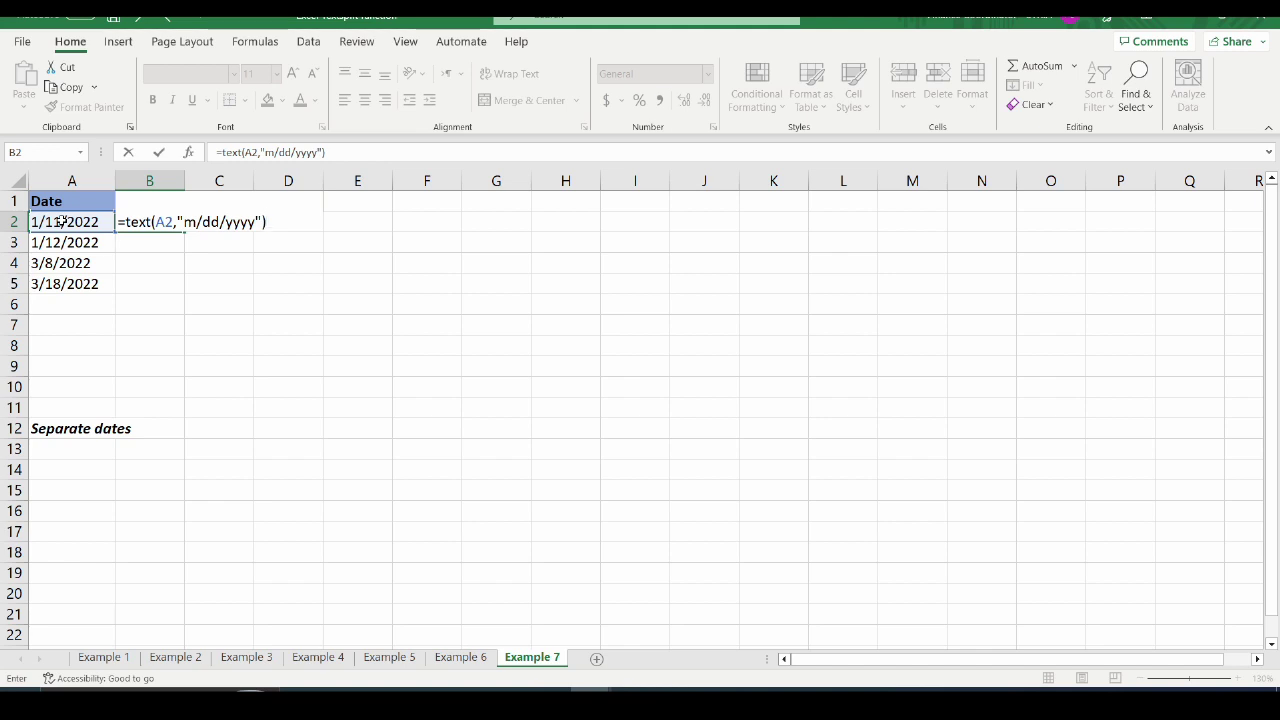
Wrap it as =TEXTSPLIT(TEXT(A2,"m/dd/yyyy"),"/"), spilling 1, 11 and 2022 into B2:D2.
click(222, 152)
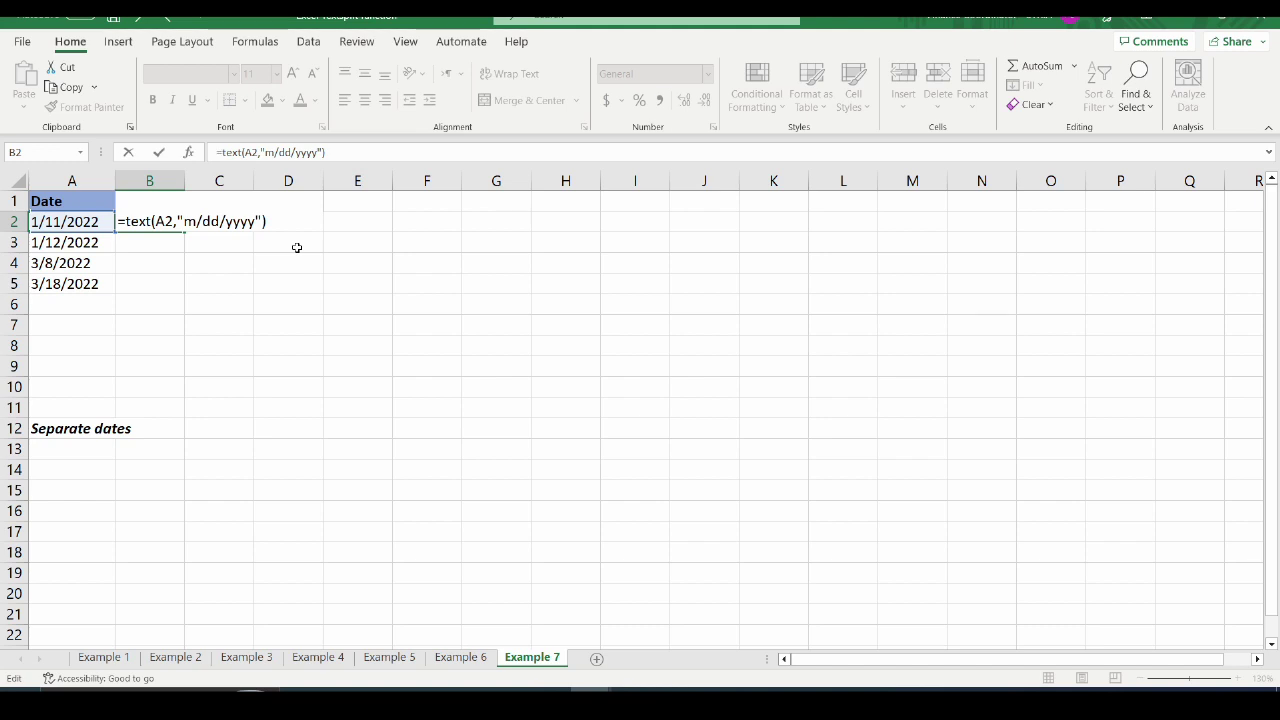
text(textsplit()
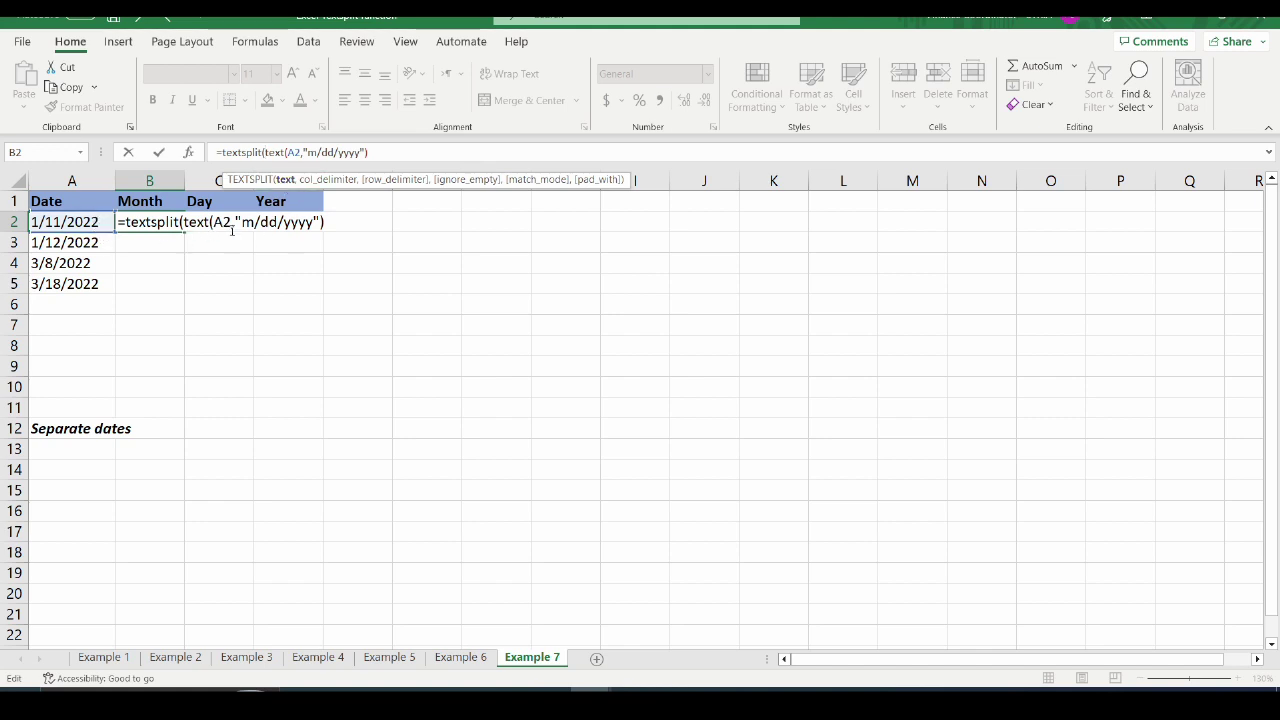
click(397, 147)
text(,)
text(/)
text("))
key(Return)
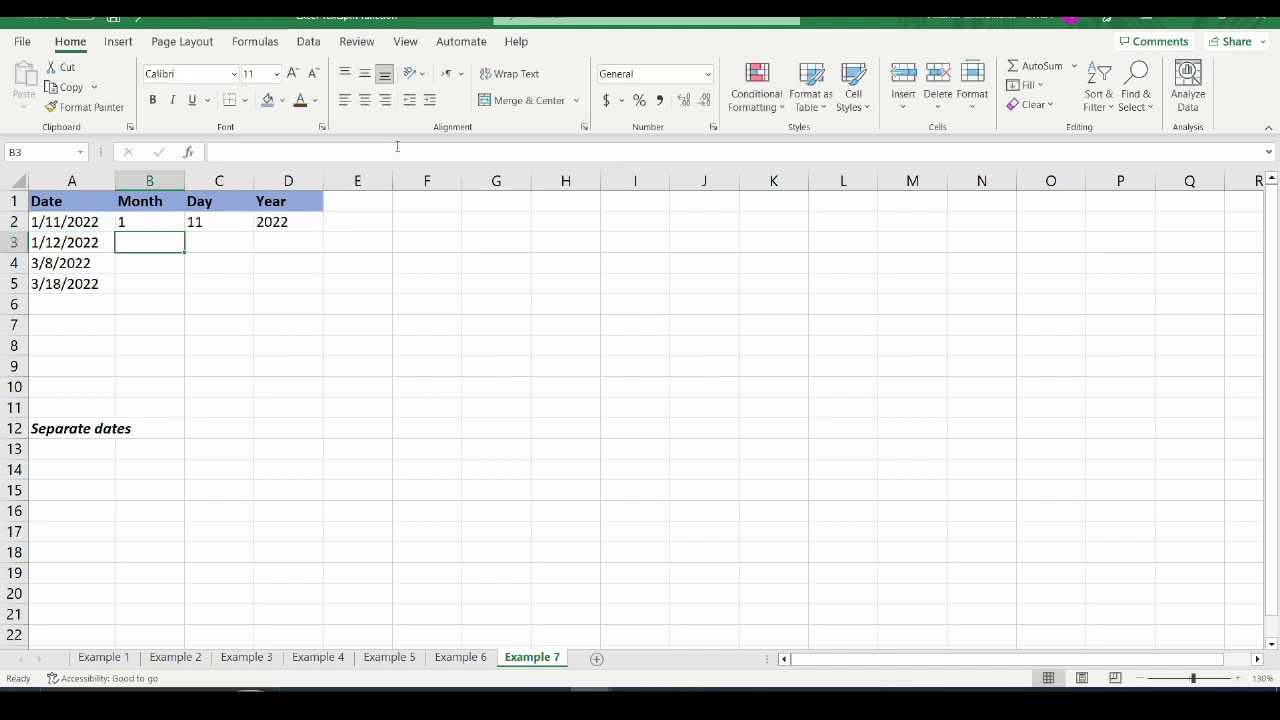
Fill the B2 date-split formula down to row 5 and review the Month, Day and Year columns.
click(162, 222)
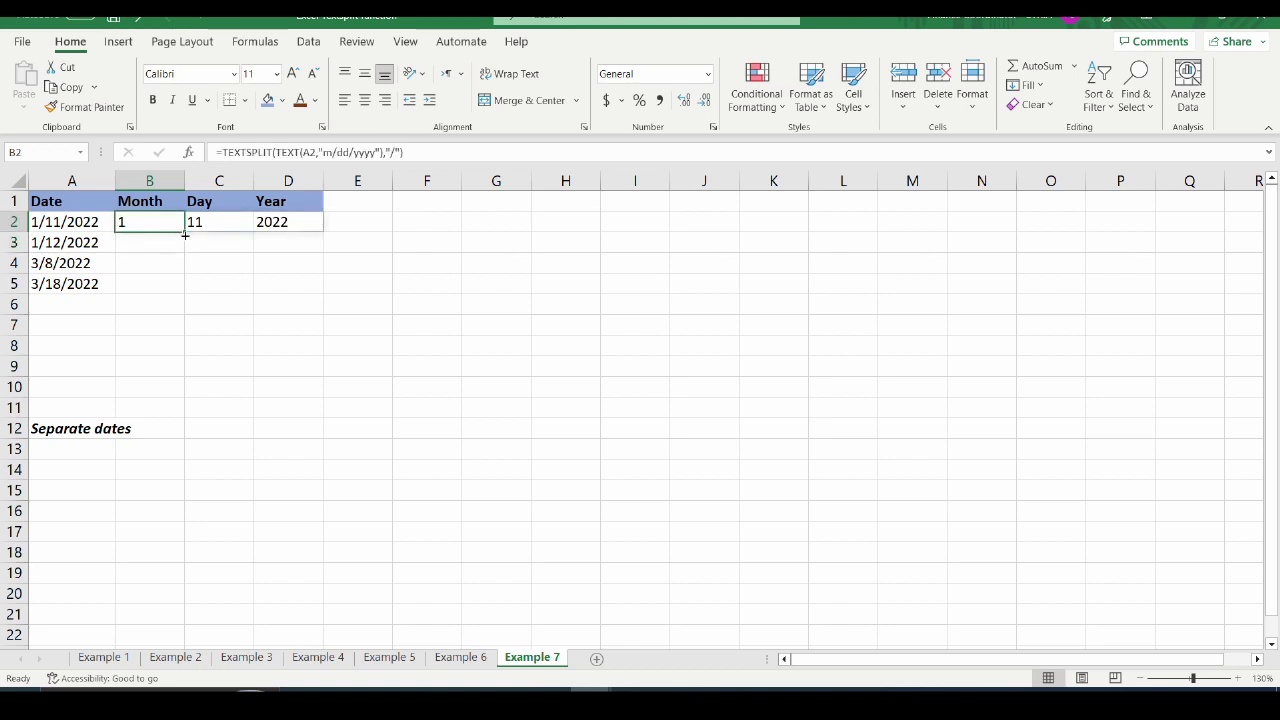
drag(185, 235, 185, 292)
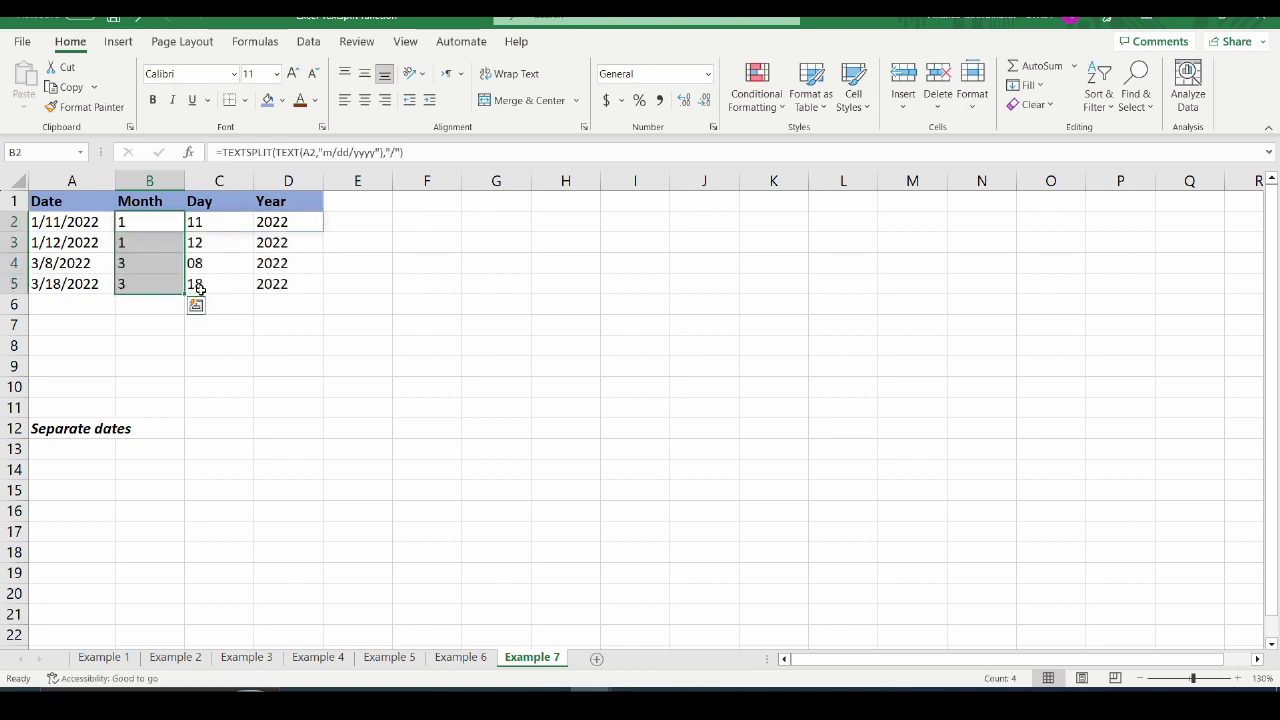
click(308, 268)
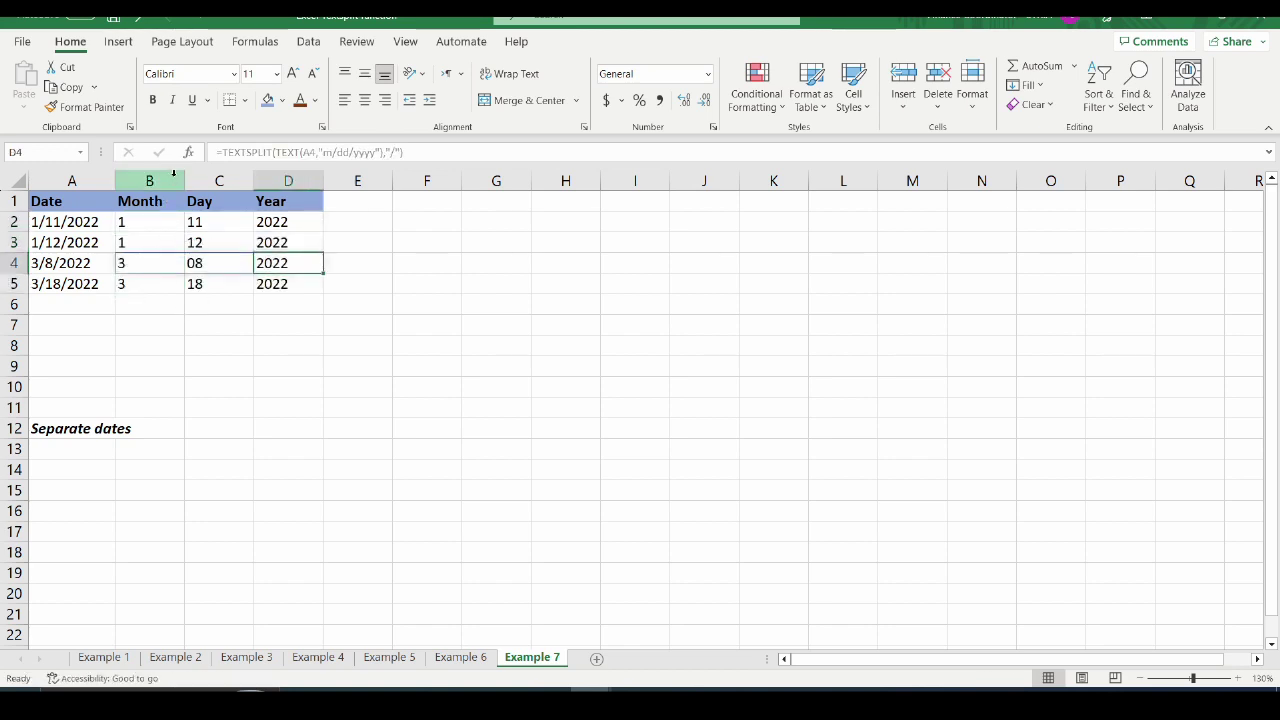
drag(55, 228, 67, 277)
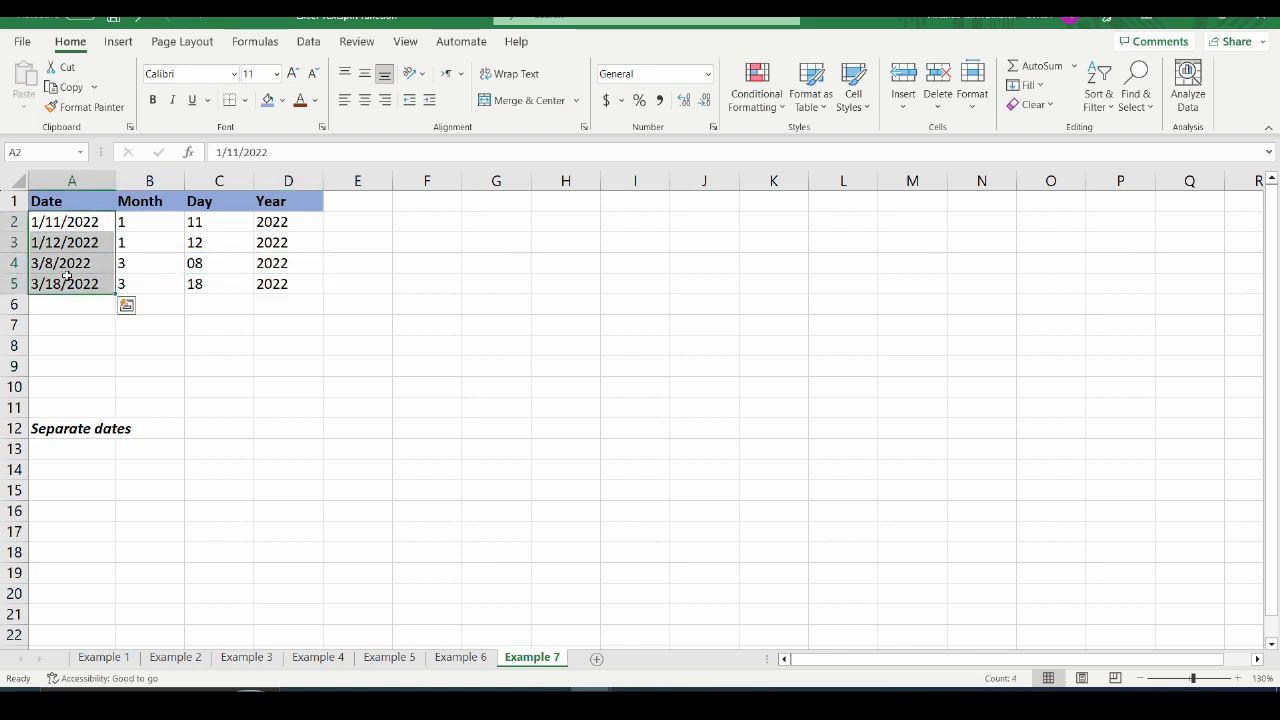
click(155, 179)
click(218, 179)
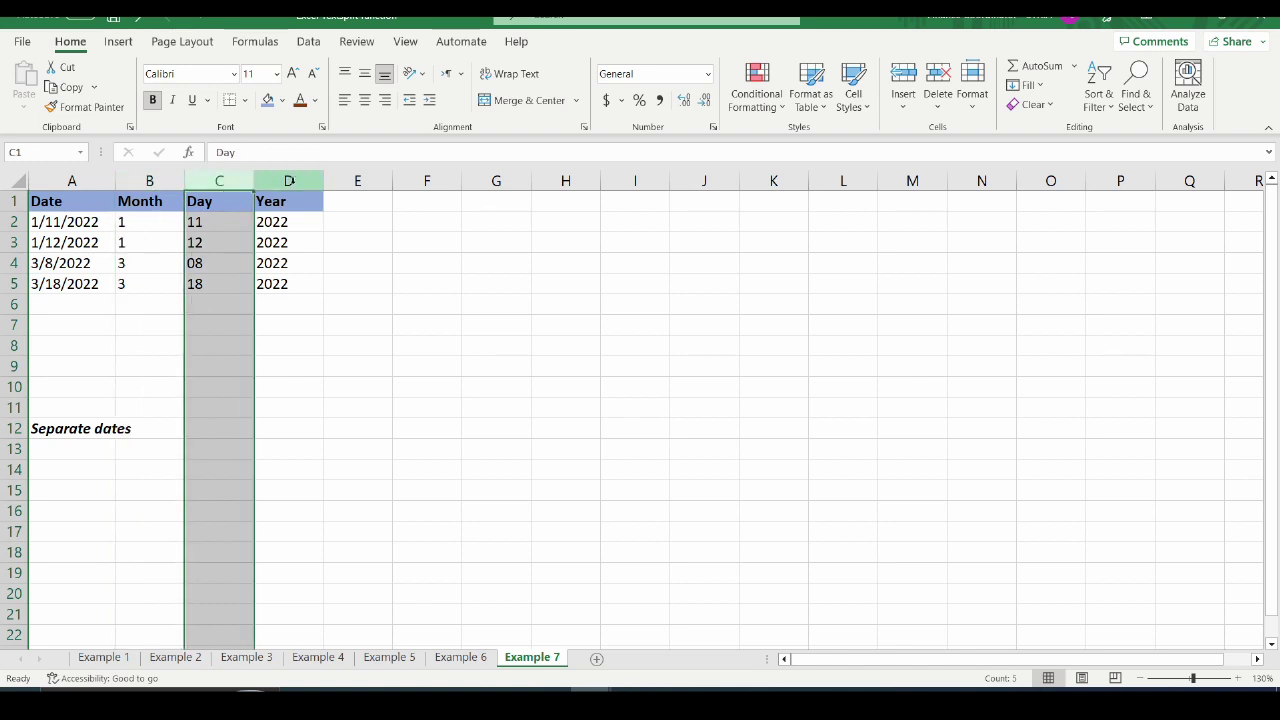
click(291, 180)
click(357, 242)
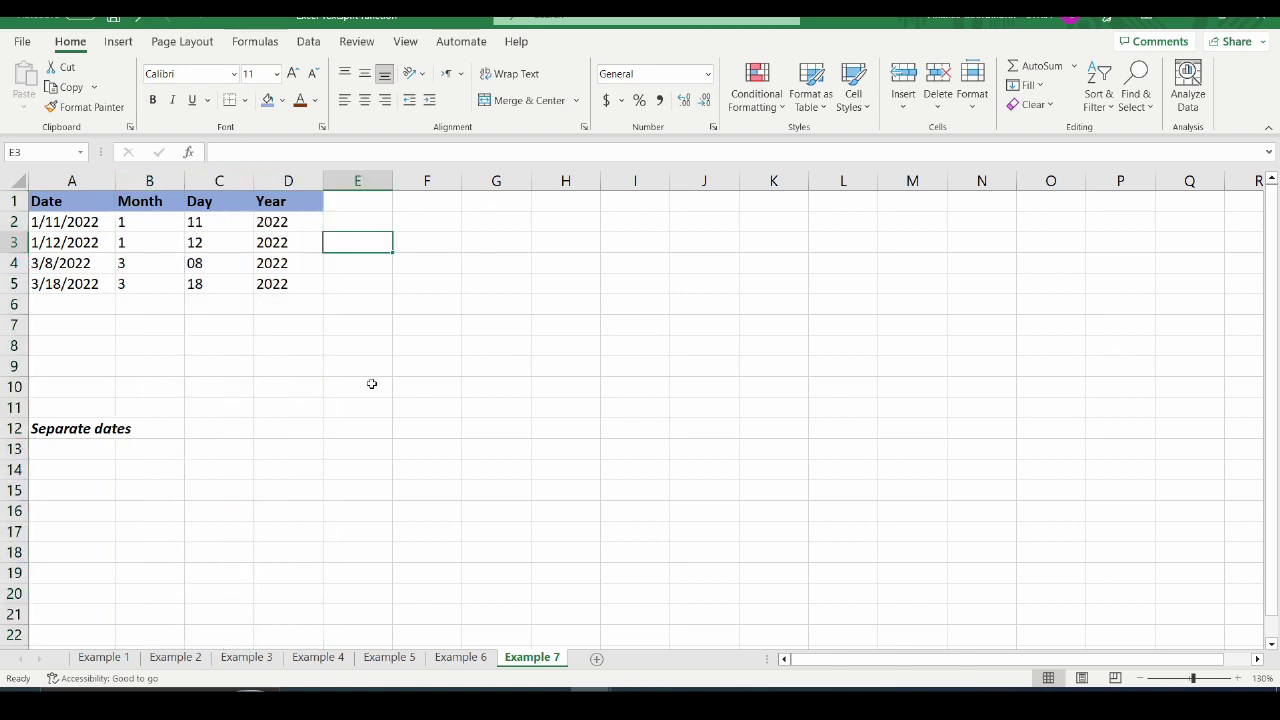